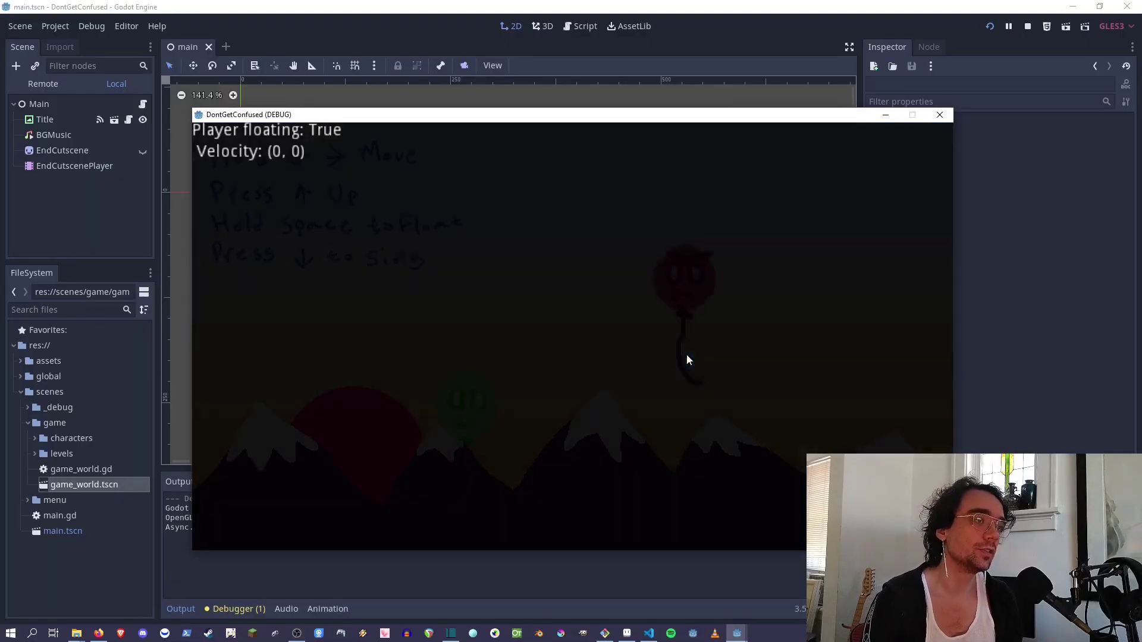
# Step: Play the day level, steering the balloon to the star, calming the red balloon, reaching the kite
pyautogui.press('Right')
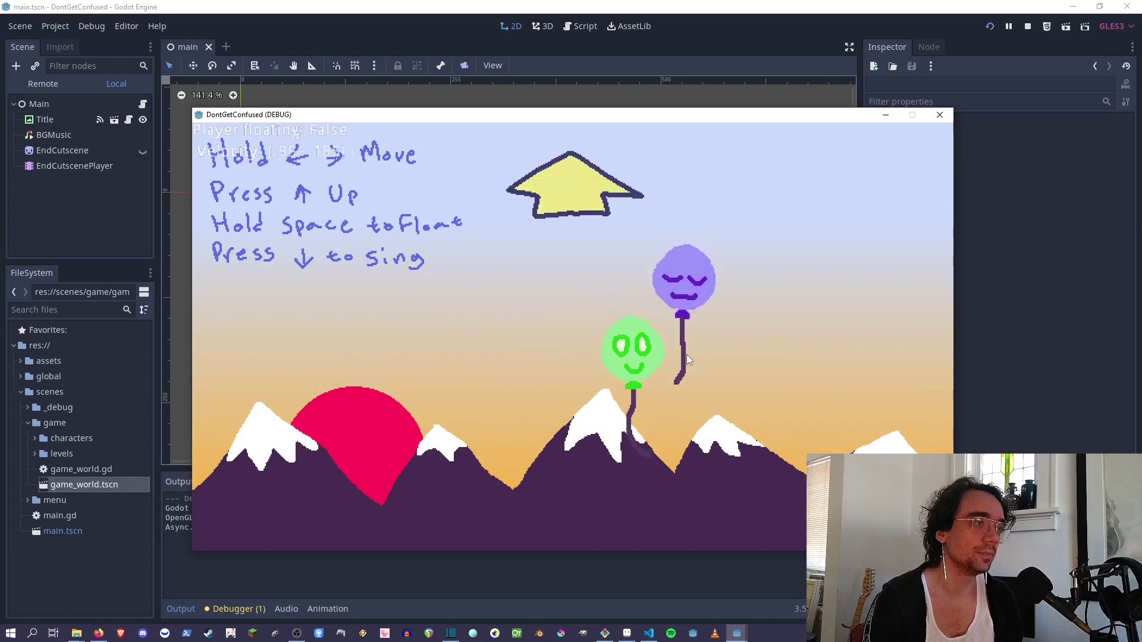
pyautogui.press('Left')
pyautogui.press('Up')
pyautogui.press('Right')
pyautogui.press('Left')
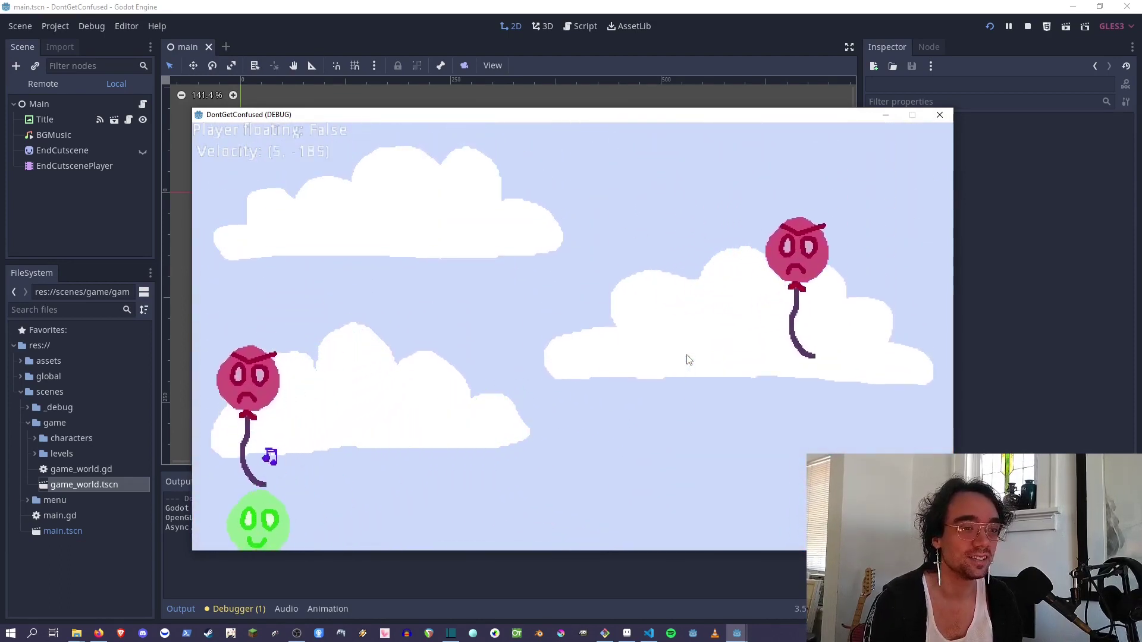
pyautogui.press('Right')
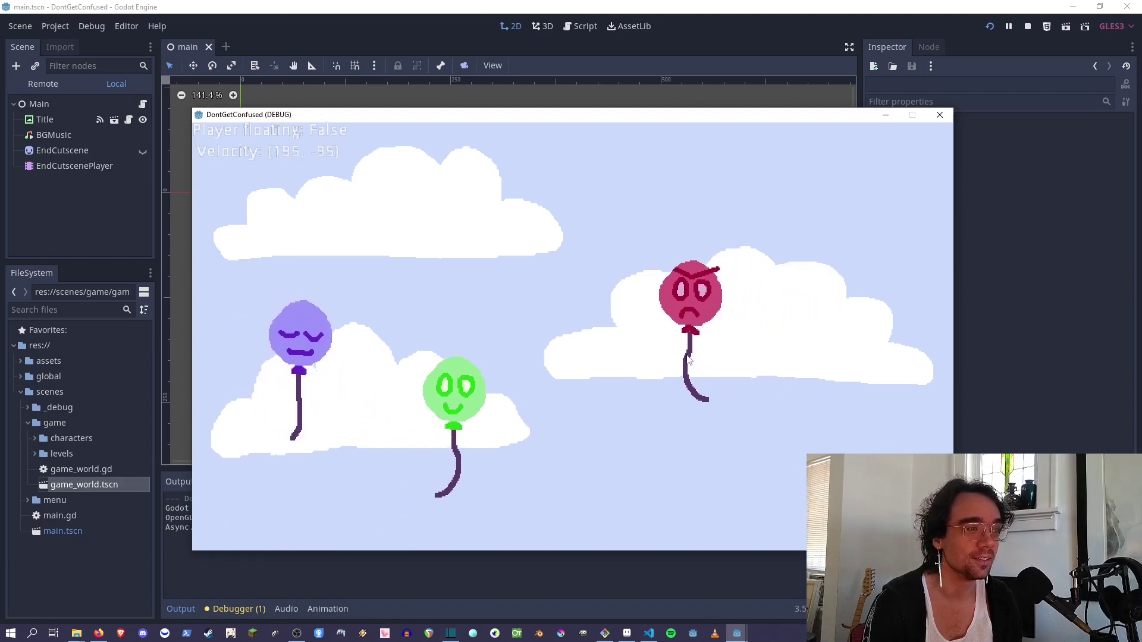
pyautogui.press('Left')
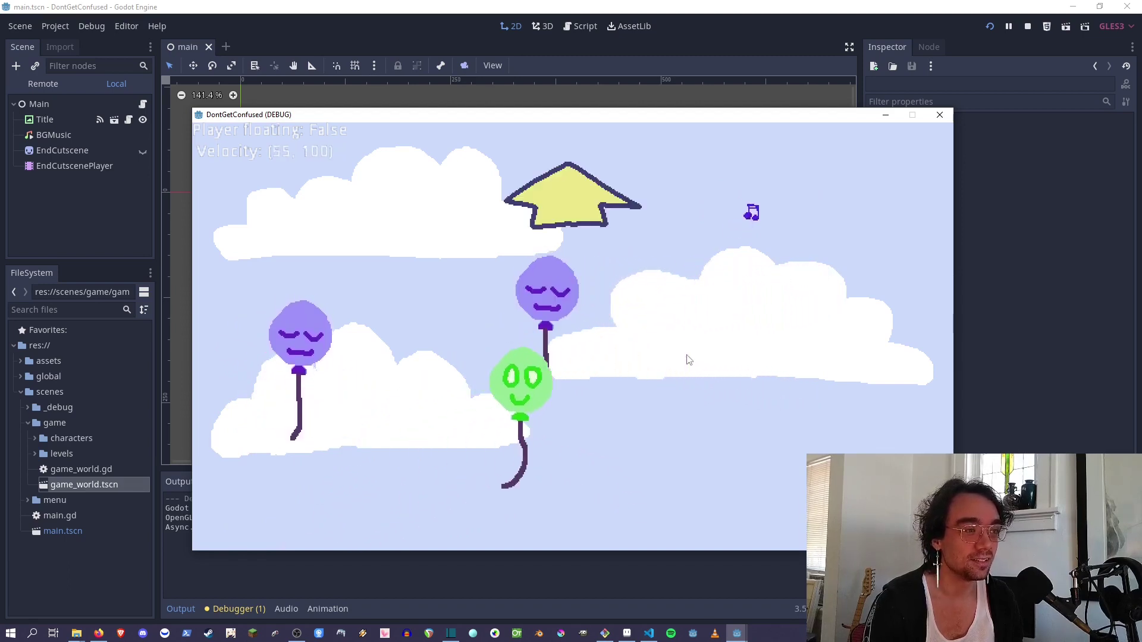
pyautogui.press('Right')
pyautogui.press('Left')
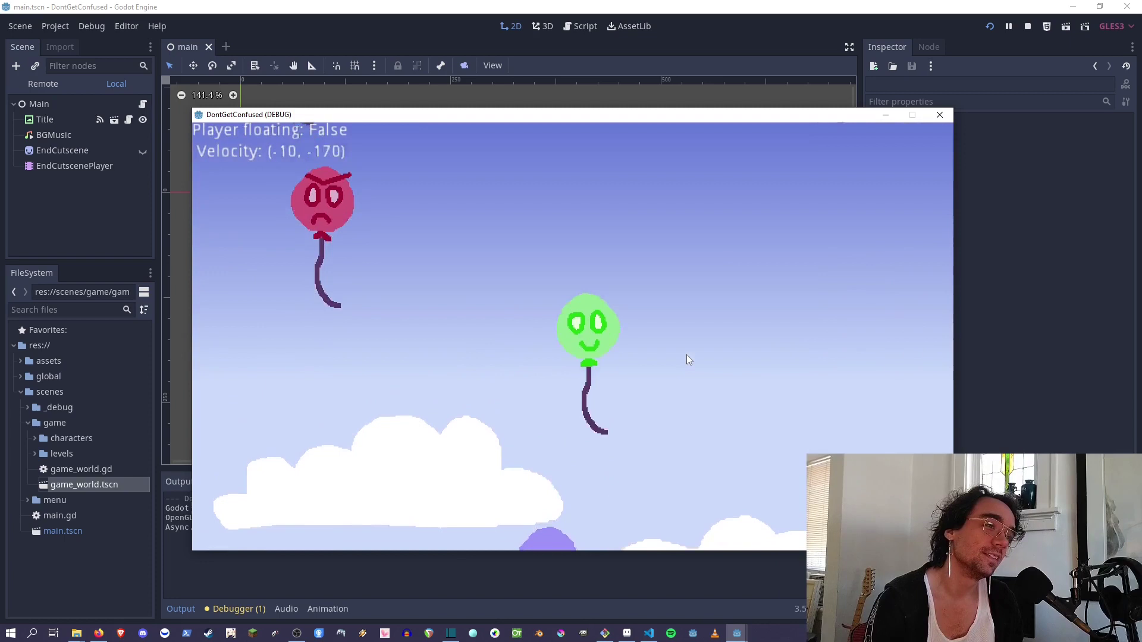
# Step: Fly through the sky level, calming the red balloons and climbing to the top
pyautogui.press('Left')
pyautogui.press('Right')
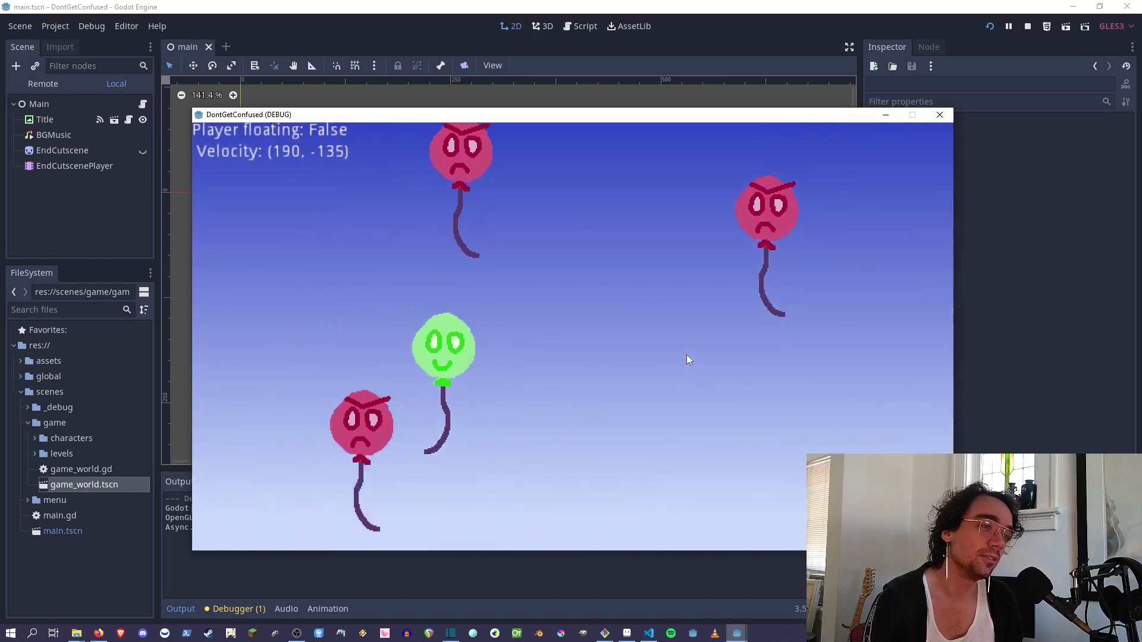
pyautogui.press('Left')
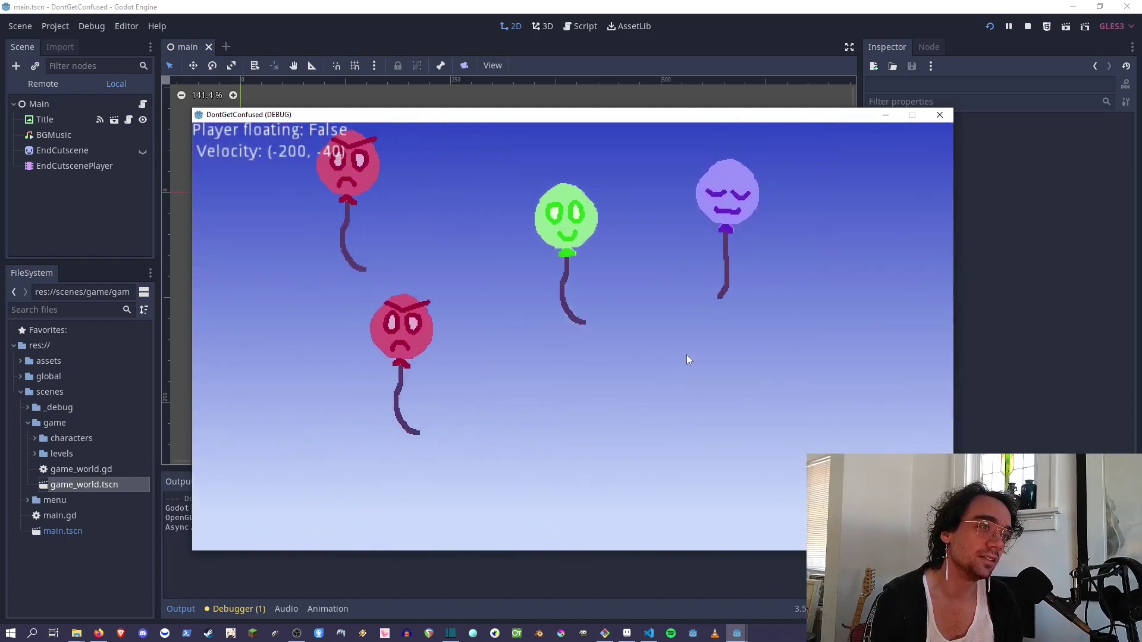
pyautogui.press('Right')
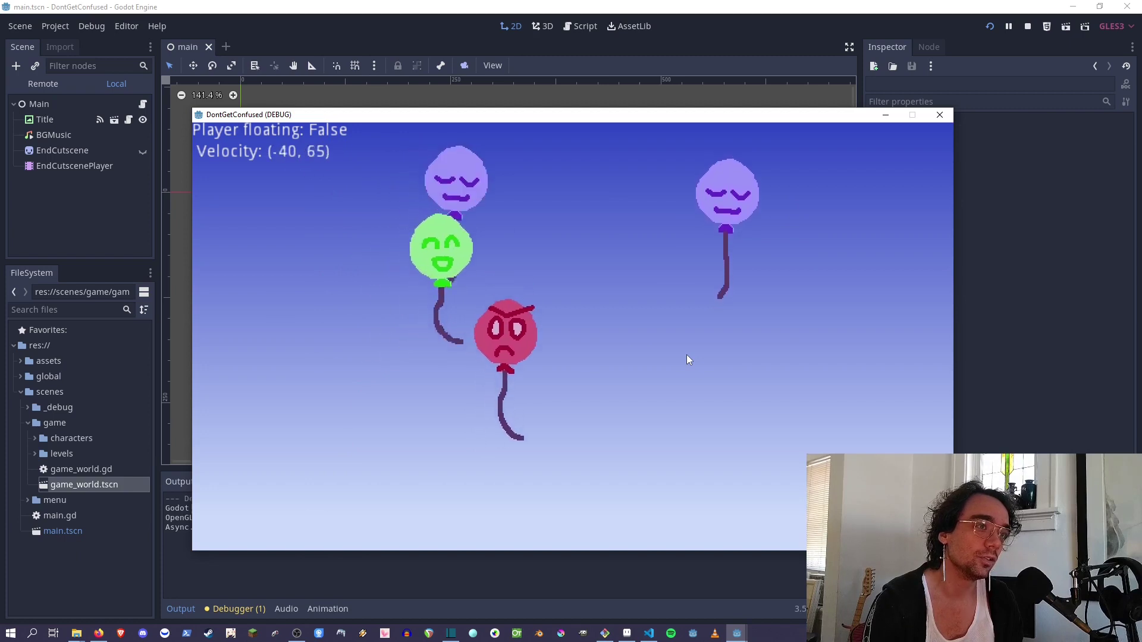
pyautogui.press('Right')
pyautogui.press('Left')
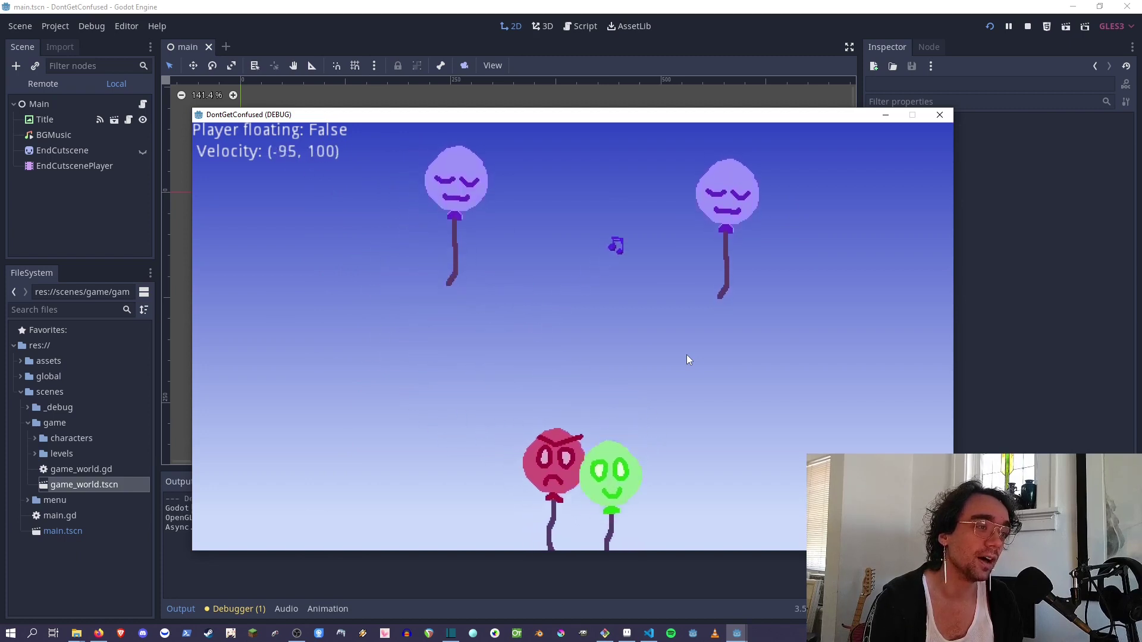
pyautogui.press('Right')
pyautogui.press('Left')
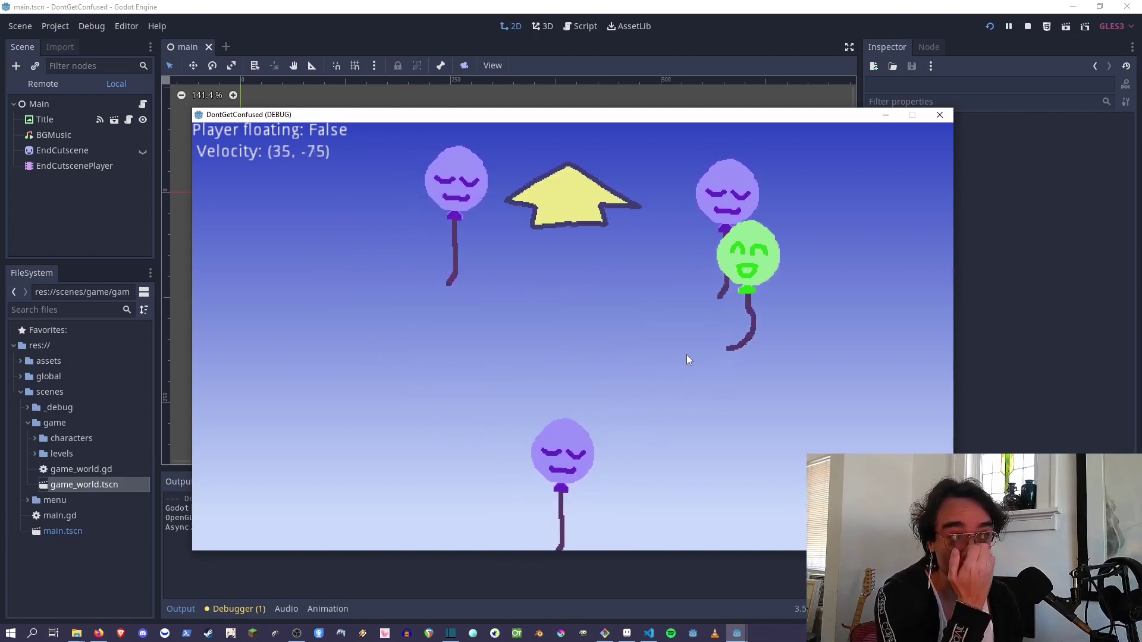
# Step: Cross the night level past the moon and arrow, calming the last red balloon to finish
pyautogui.press('Left')
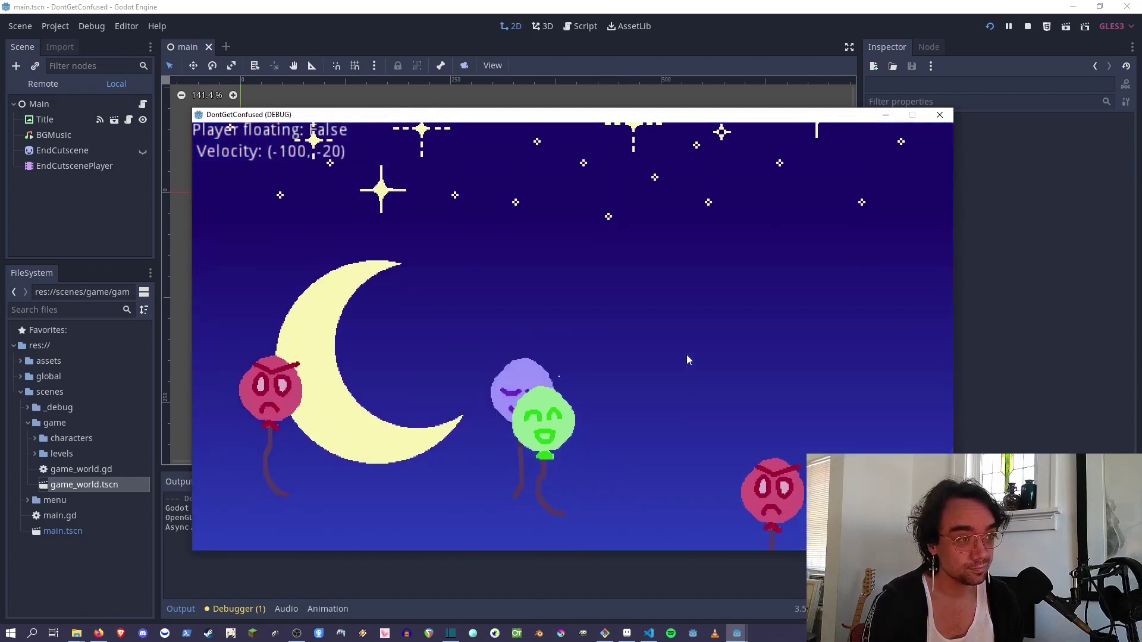
pyautogui.press('Right')
pyautogui.press('Right')
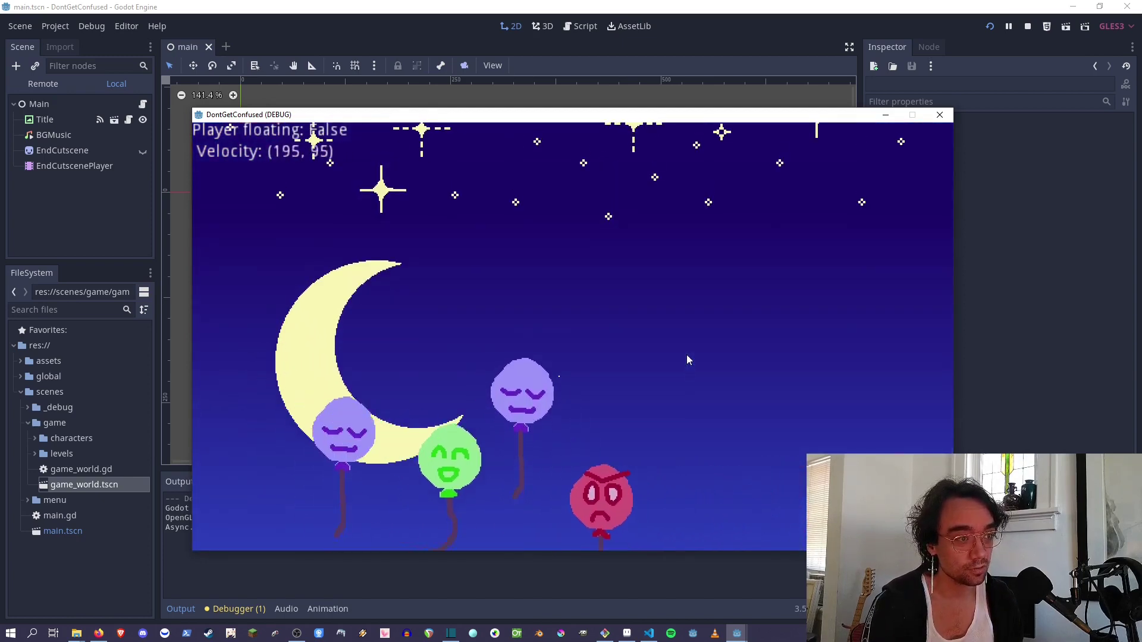
pyautogui.press('Right')
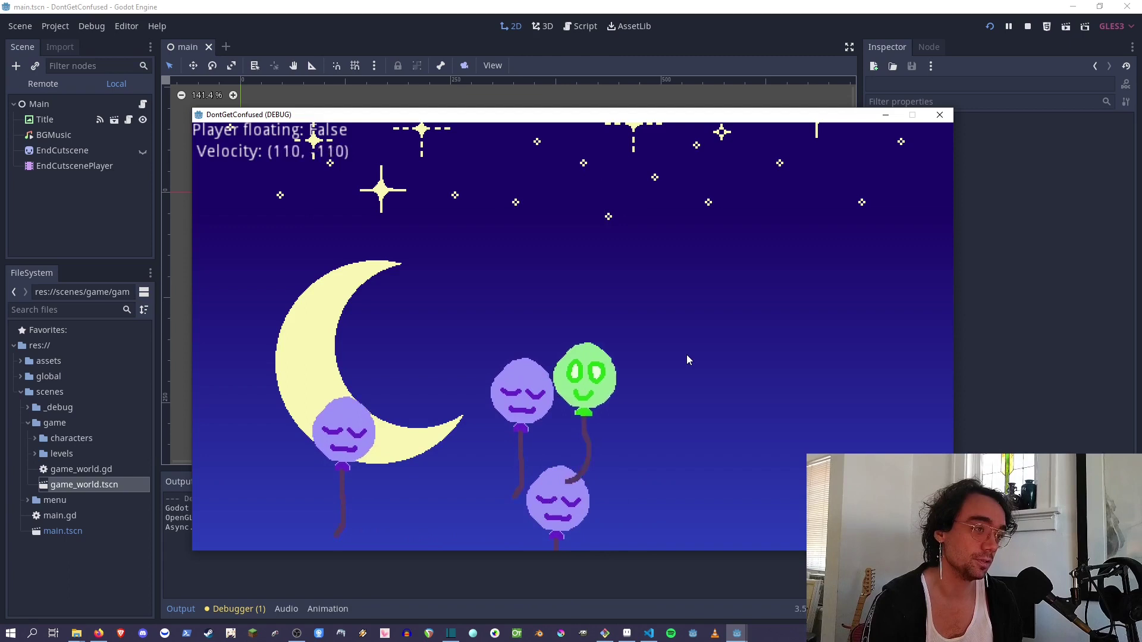
pyautogui.press('Left')
pyautogui.press('Right')
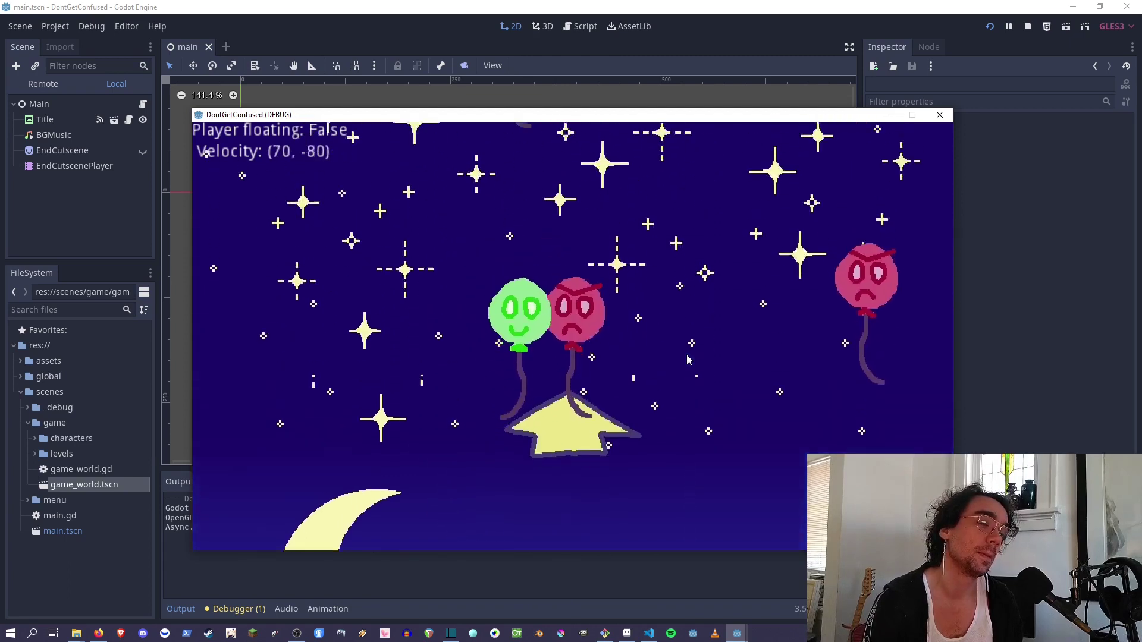
pyautogui.press('Right')
pyautogui.press('Left')
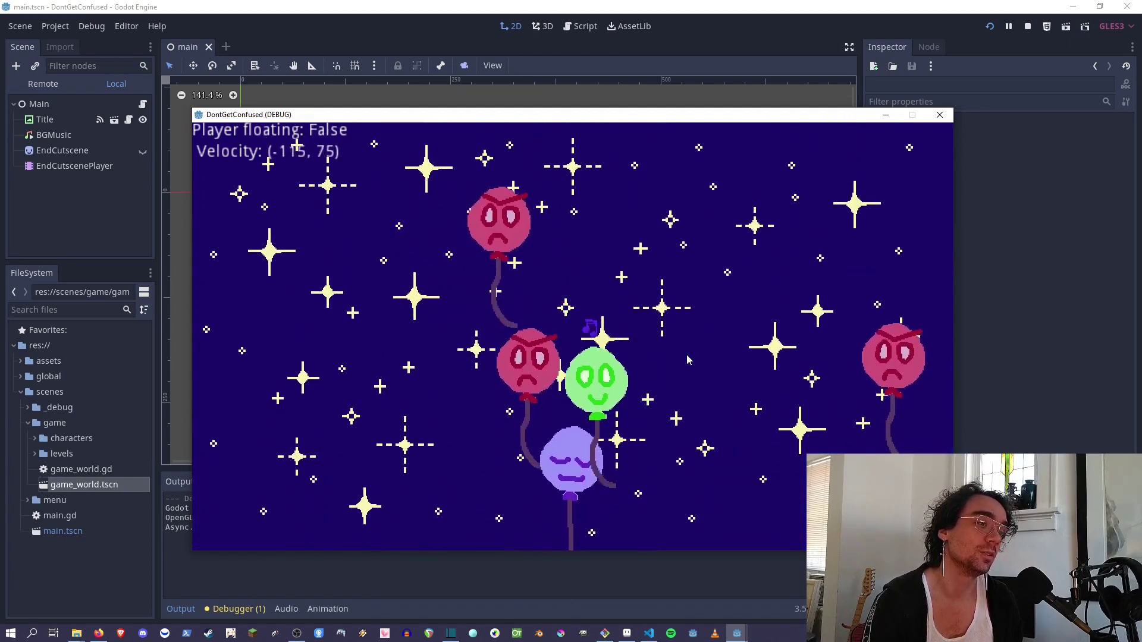
pyautogui.press('Right')
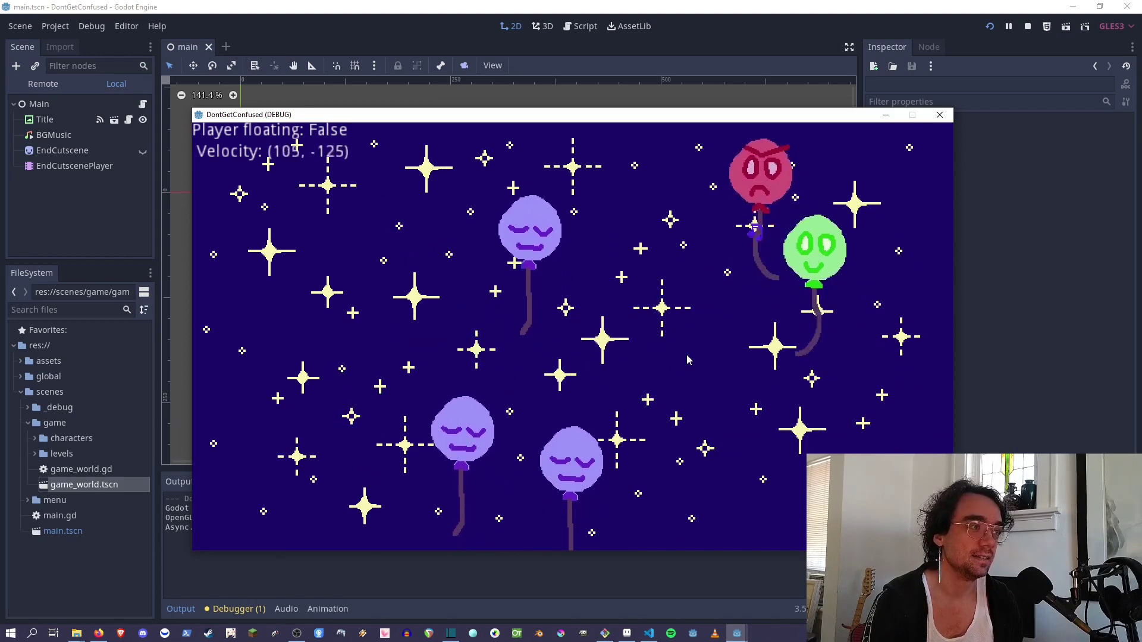
pyautogui.press('Left')
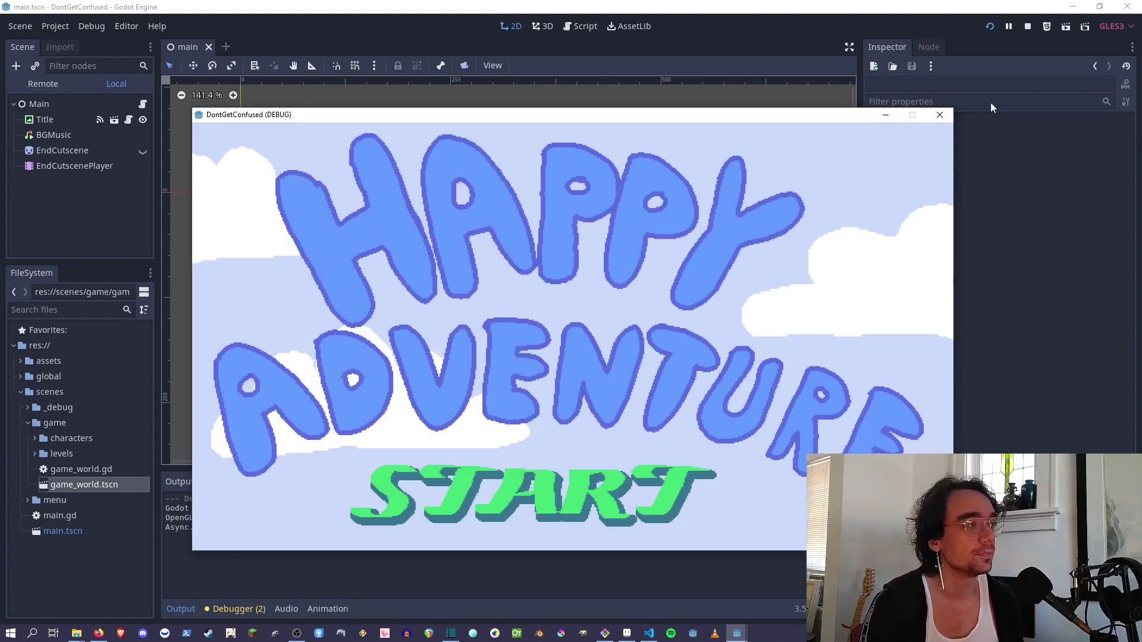
# Step: Stop the running game and click through the assets, global and scenes folders
pyautogui.click(938, 115)
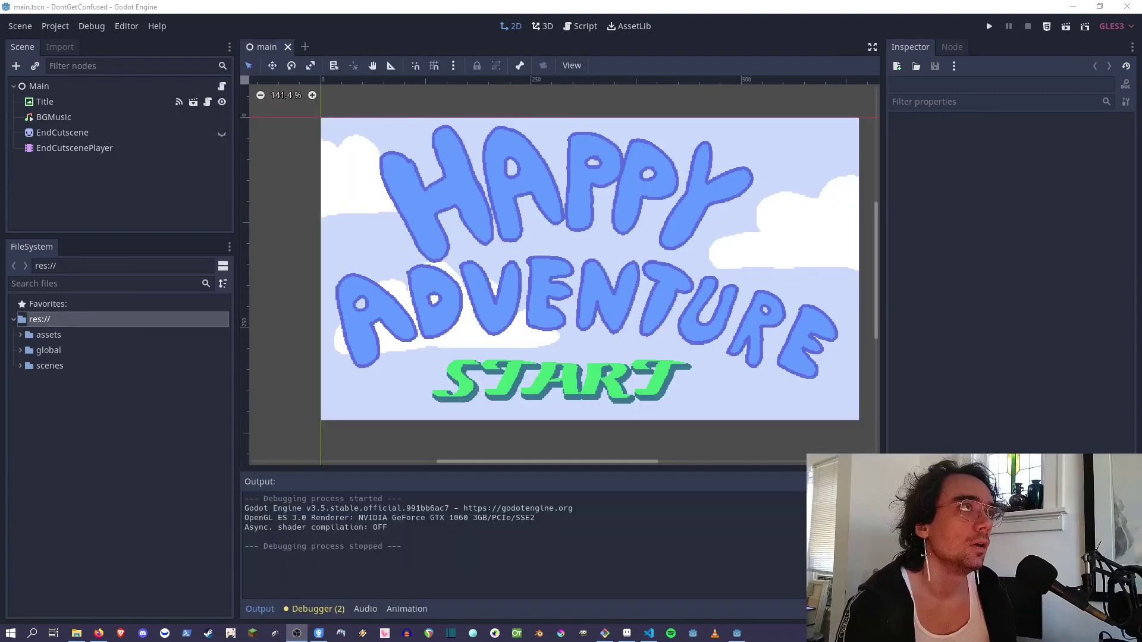
pyautogui.click(139, 417)
pyautogui.click(41, 337)
pyautogui.click(31, 352)
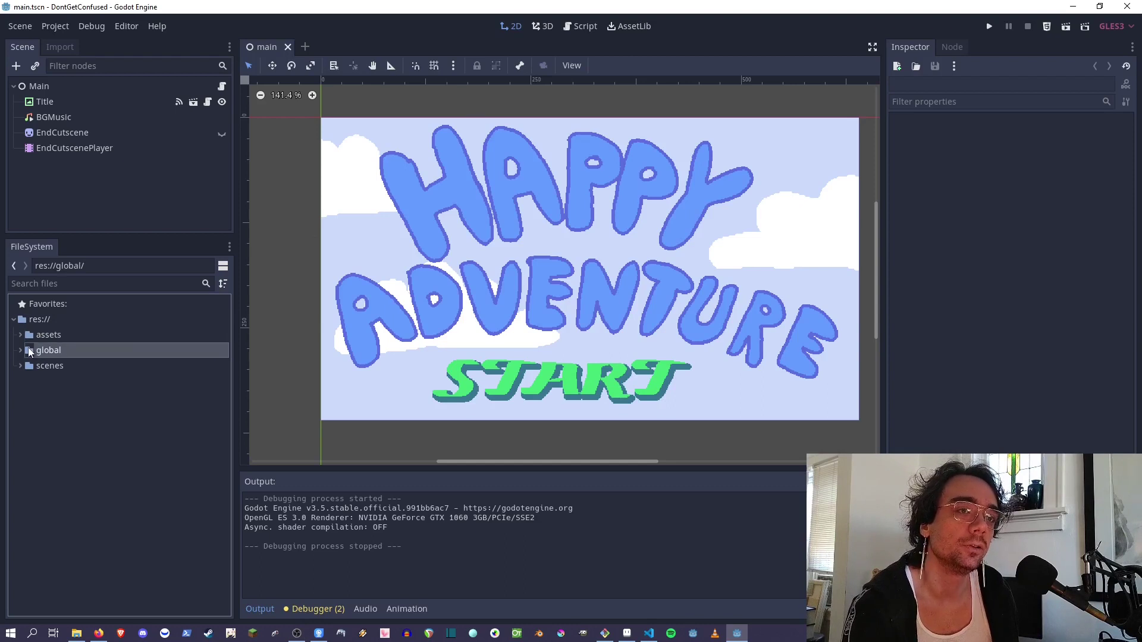
pyautogui.click(33, 367)
pyautogui.click(31, 337)
# Step: Expand assets with its audio and sprites subfolders, and narrow the left docks slightly
pyautogui.click(21, 335)
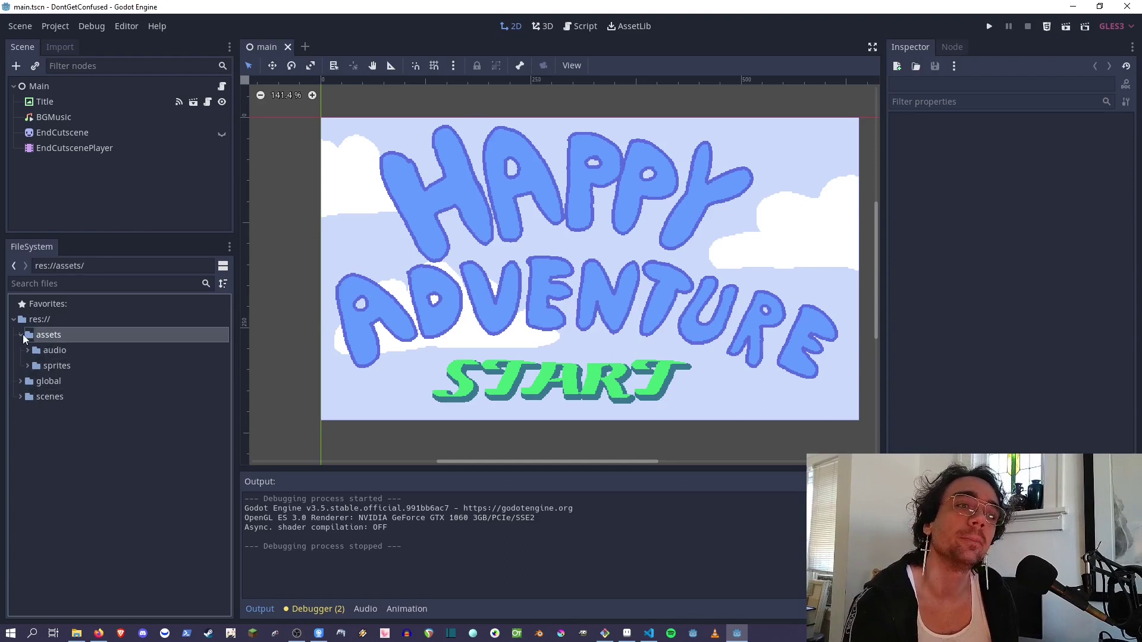
pyautogui.click(28, 350)
pyautogui.click(28, 443)
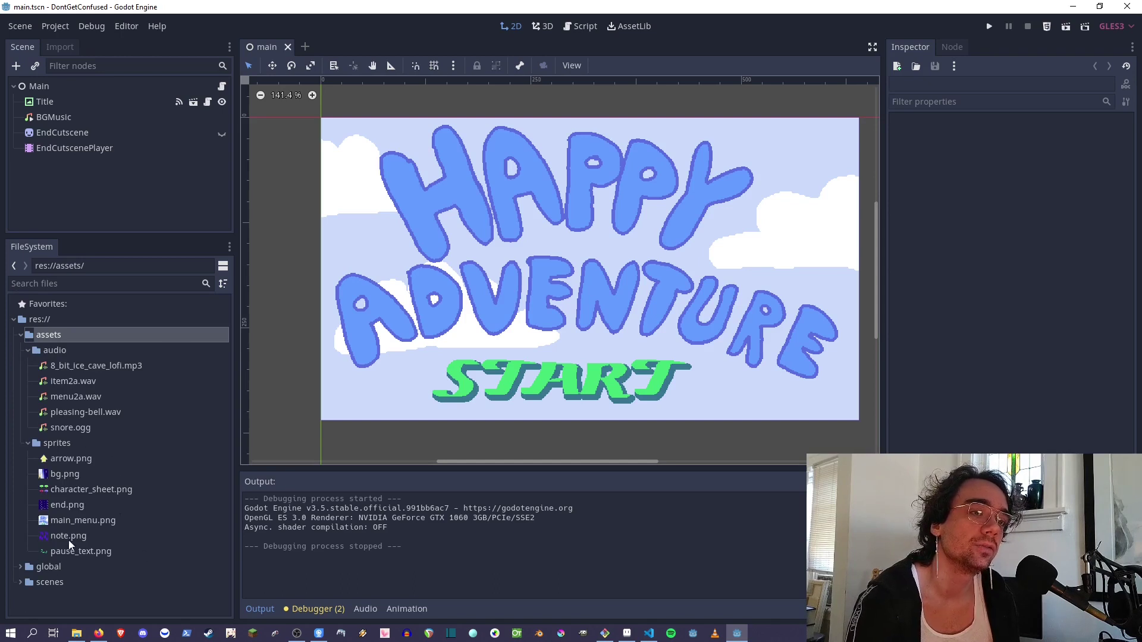
pyautogui.click(46, 419)
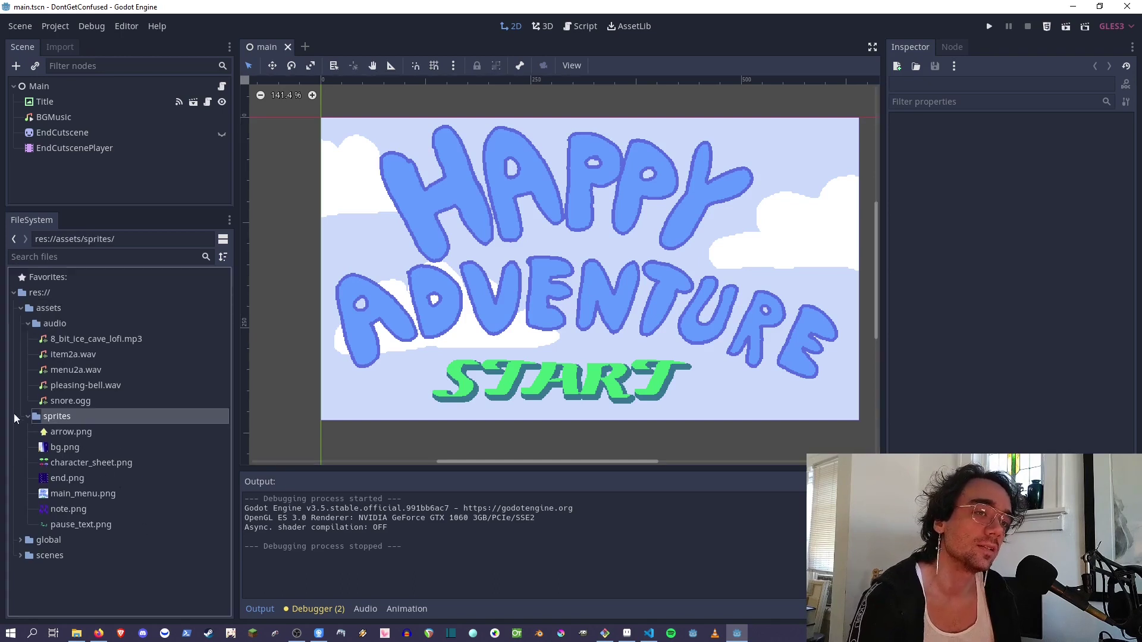
pyautogui.click(50, 327)
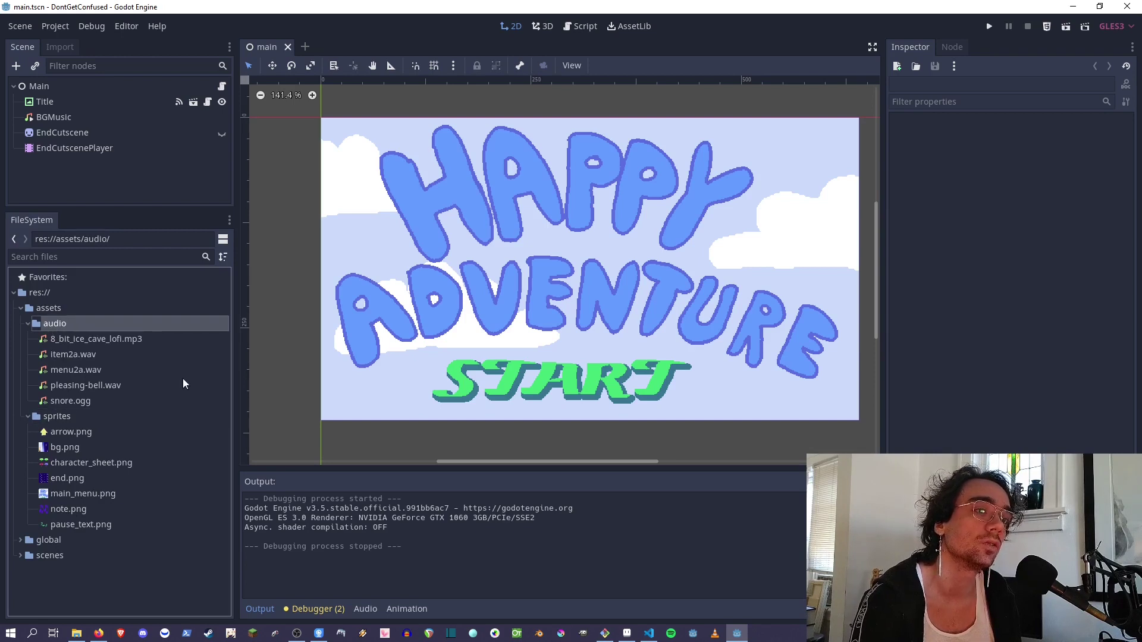
pyautogui.click(27, 418)
pyautogui.click(27, 418)
pyautogui.click(39, 418)
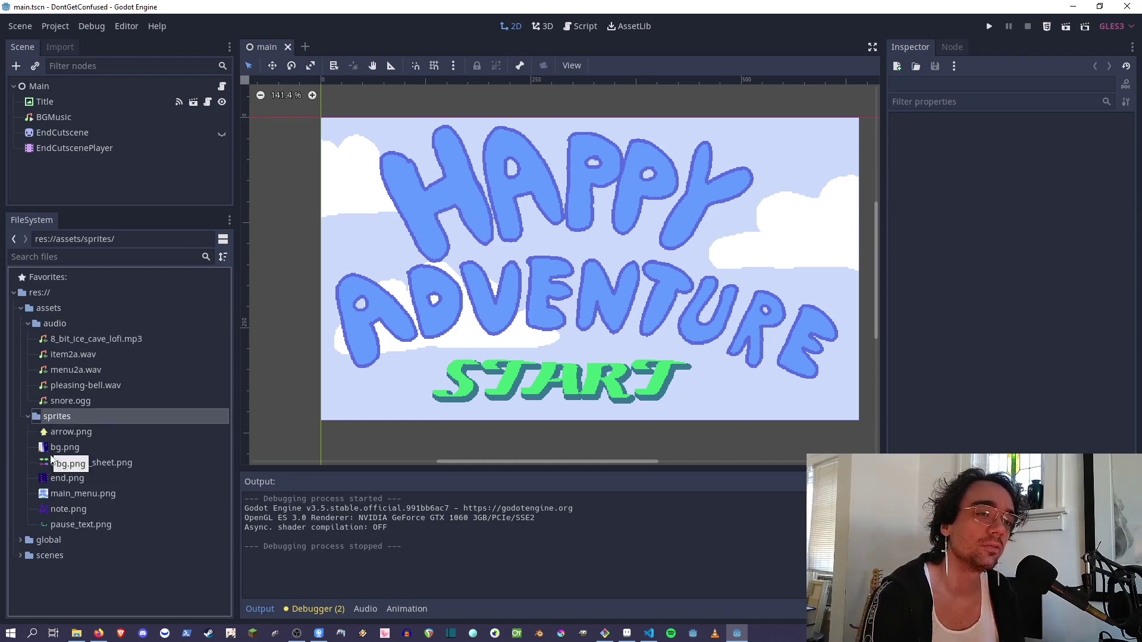
pyautogui.moveTo(236, 485); pyautogui.dragTo(227, 484)
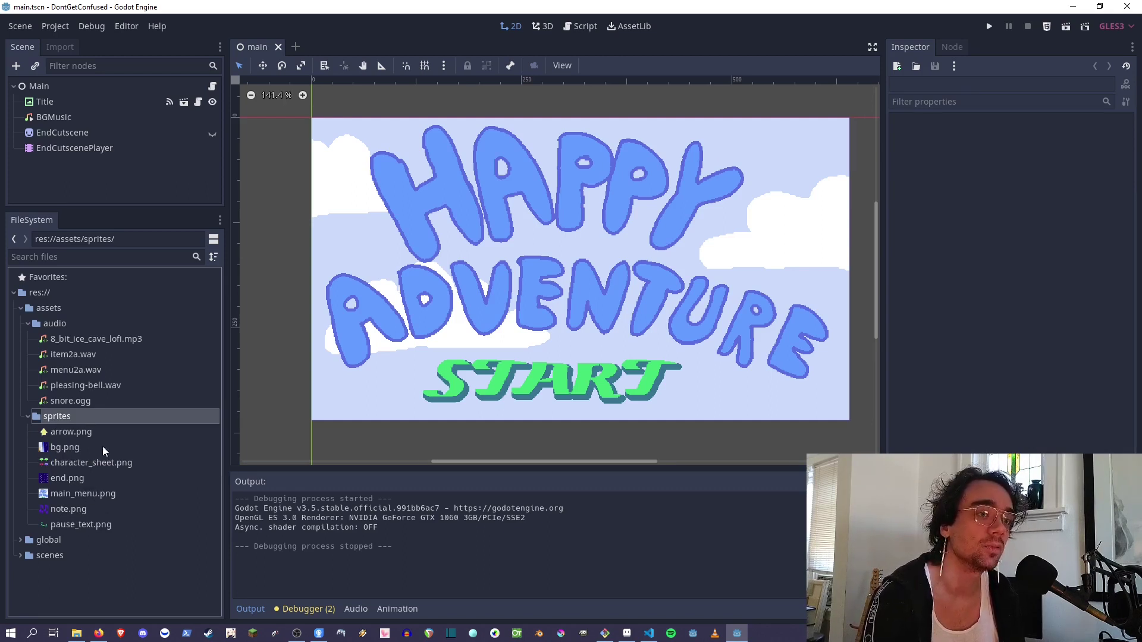
# Step: Collapse audio and assets, open global to inspect screen_fader.tscn, and narrow the dock
pyautogui.click(28, 323)
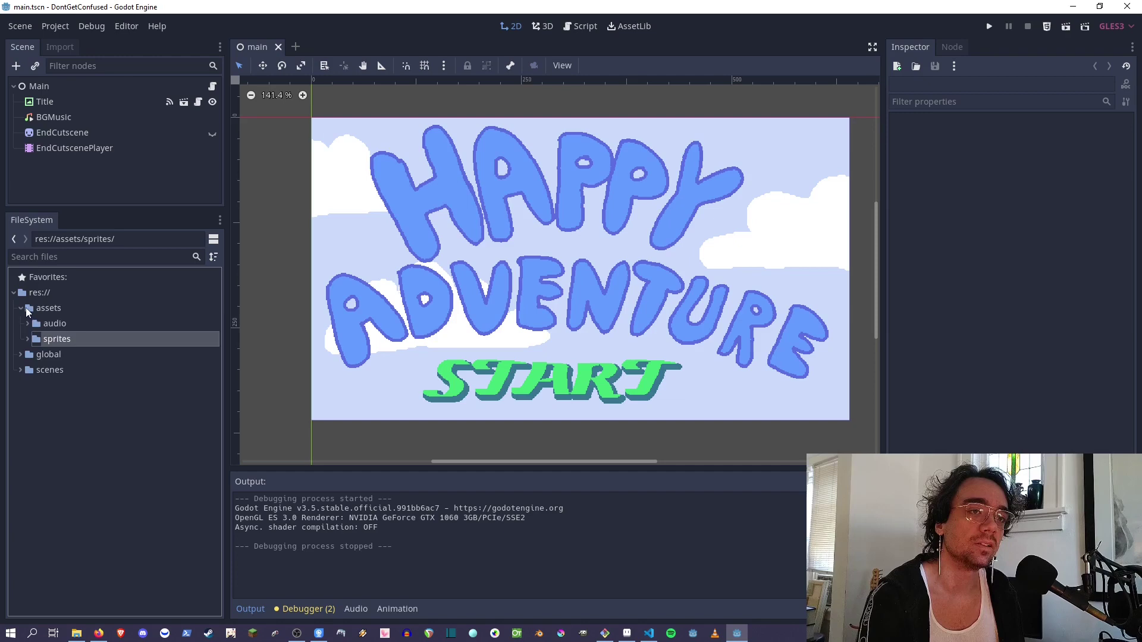
pyautogui.click(21, 307)
pyautogui.doubleClick(28, 325)
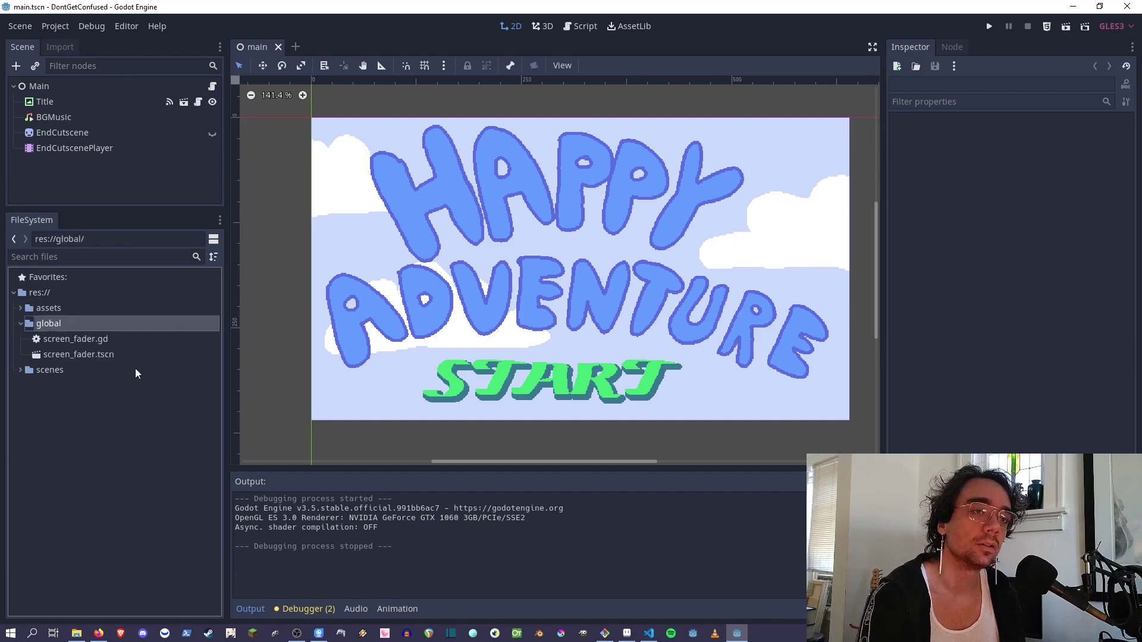
pyautogui.click(43, 356)
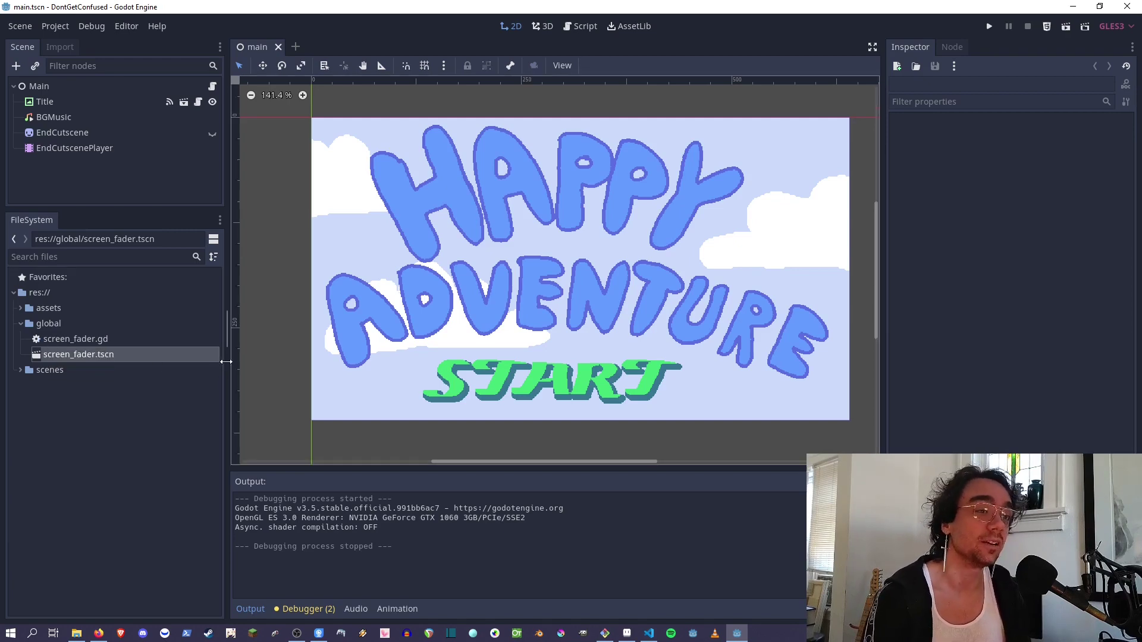
pyautogui.moveTo(227, 360); pyautogui.dragTo(217, 360)
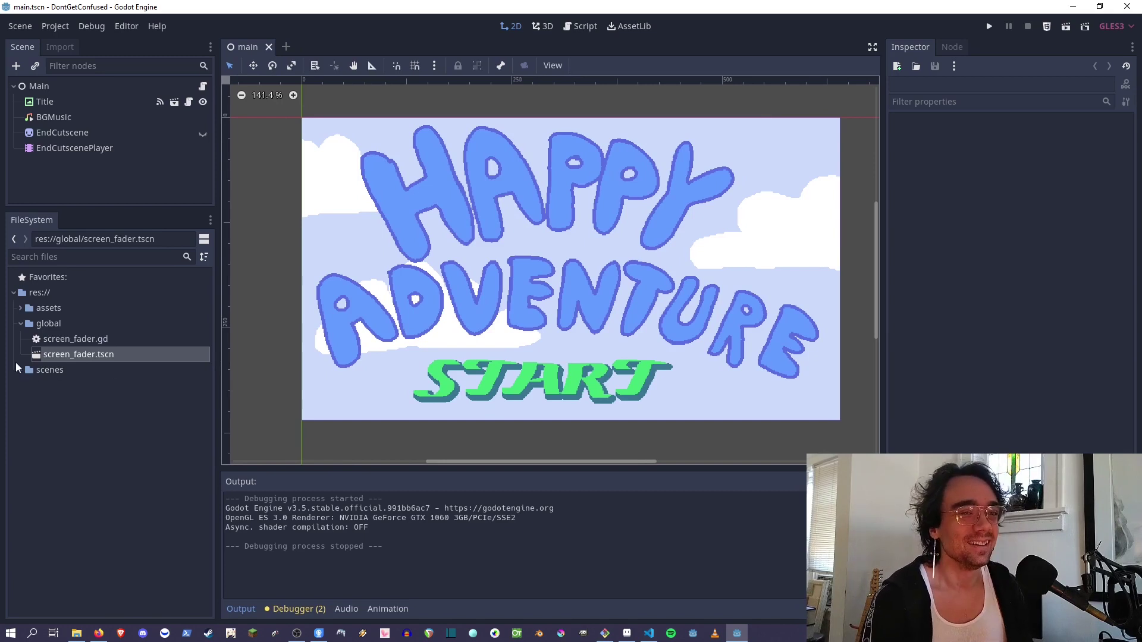
# Step: Collapse global, expand scenes, peek inside _debug and collapse it again
pyautogui.click(21, 325)
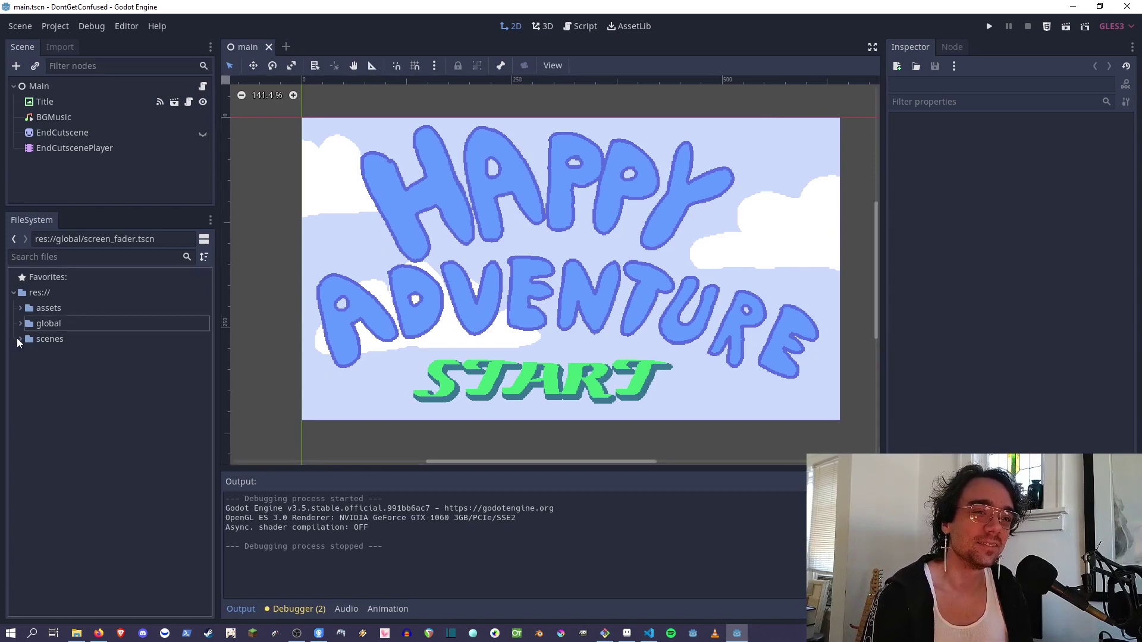
pyautogui.click(20, 340)
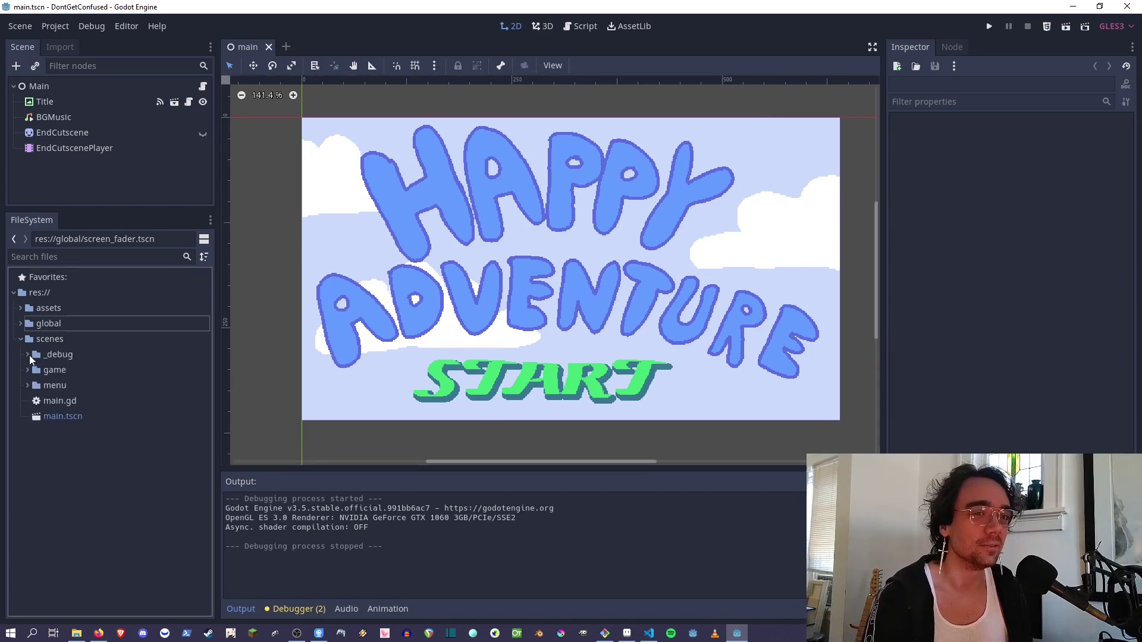
pyautogui.click(29, 356)
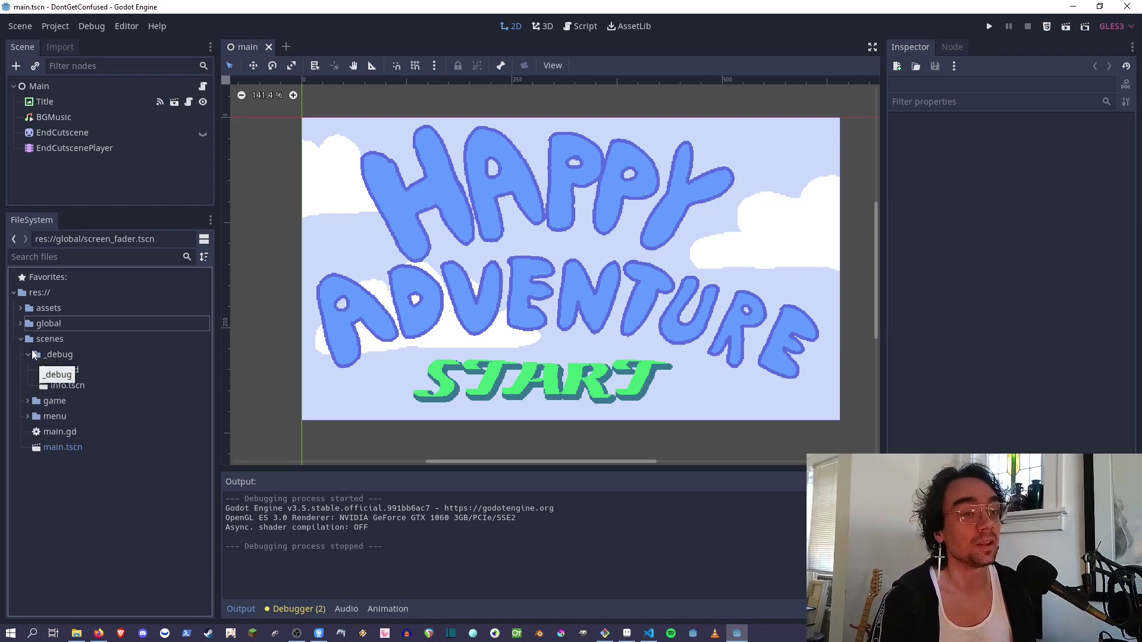
pyautogui.click(28, 356)
pyautogui.click(29, 340)
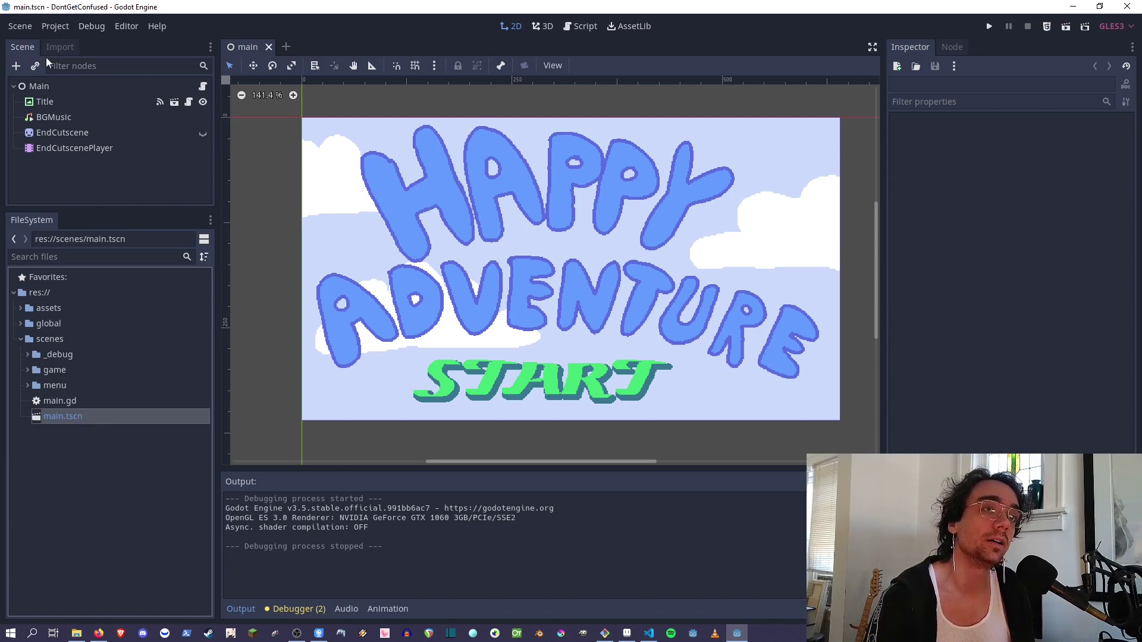
# Step: Check the Main Scene path res://scenes/main.tscn under Project Settings' Application > Run
pyautogui.click(55, 26)
pyautogui.click(75, 43)
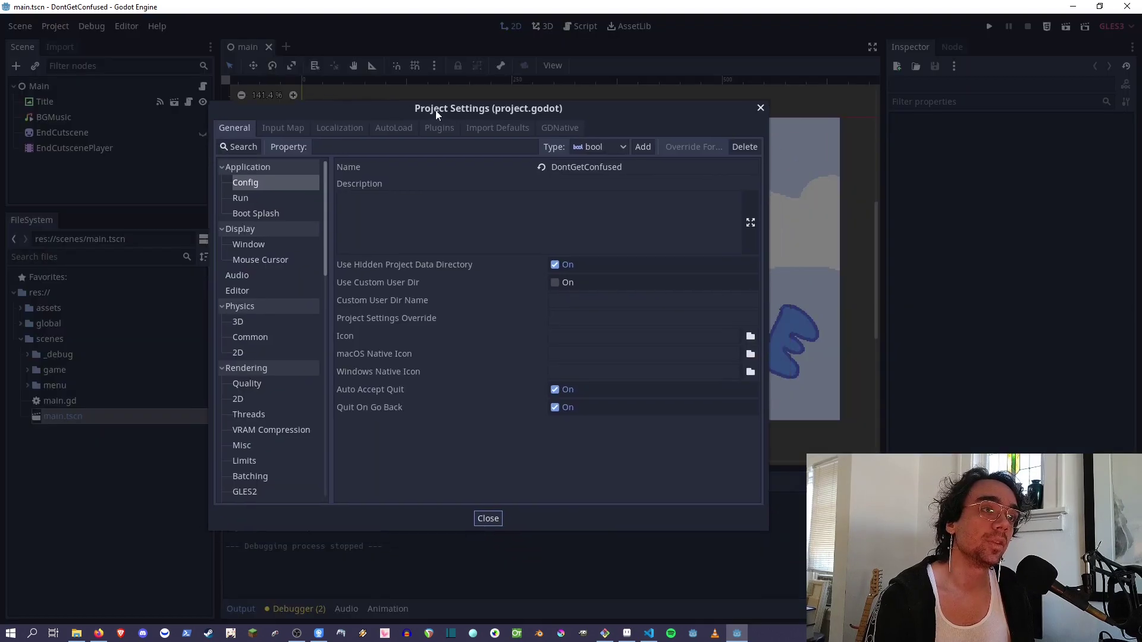
pyautogui.click(240, 191)
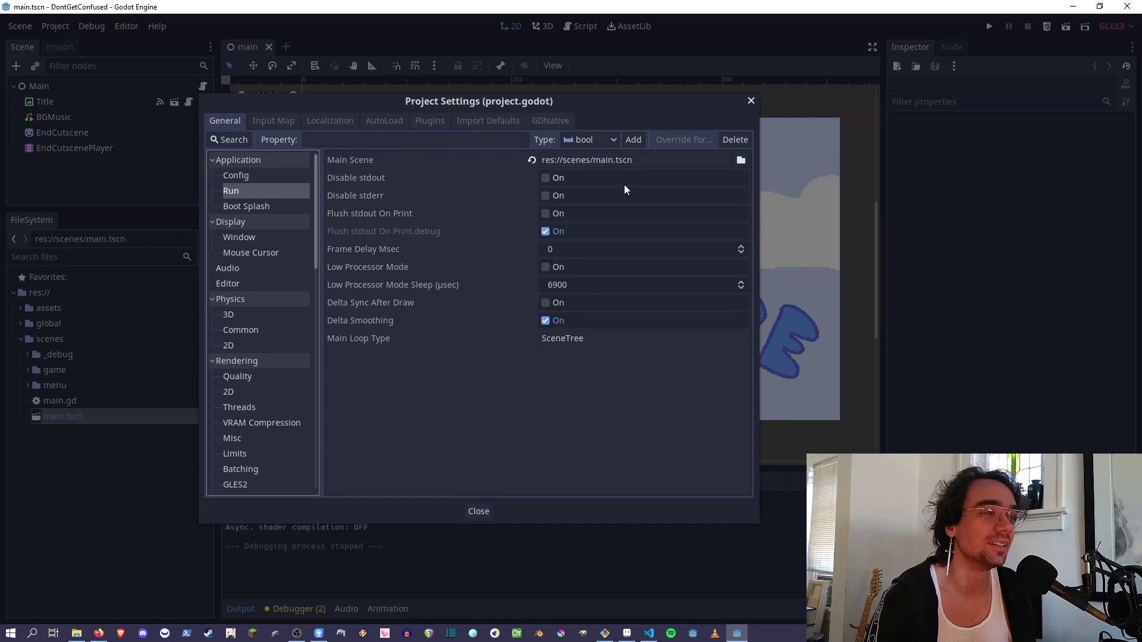
pyautogui.click(638, 165)
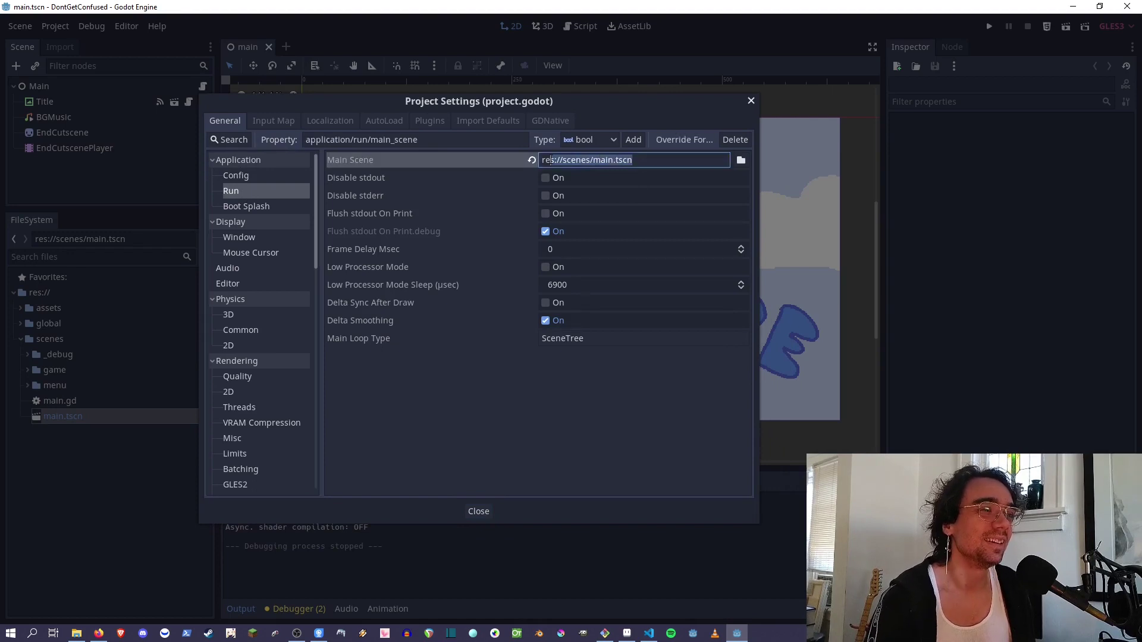
pyautogui.doubleClick(579, 160)
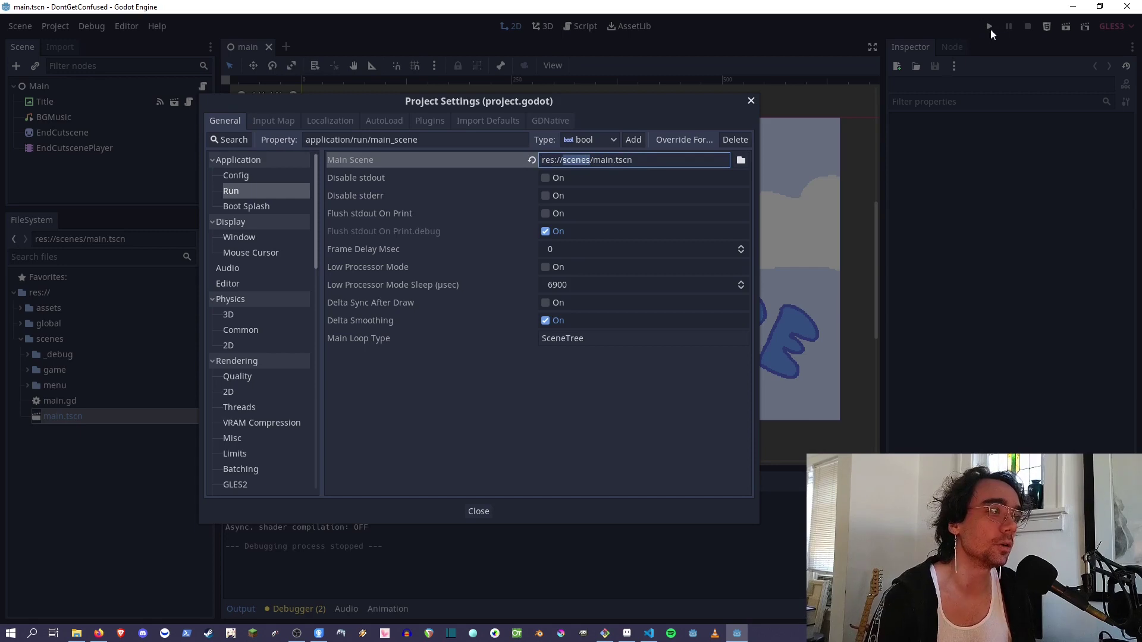
pyautogui.click(1066, 33)
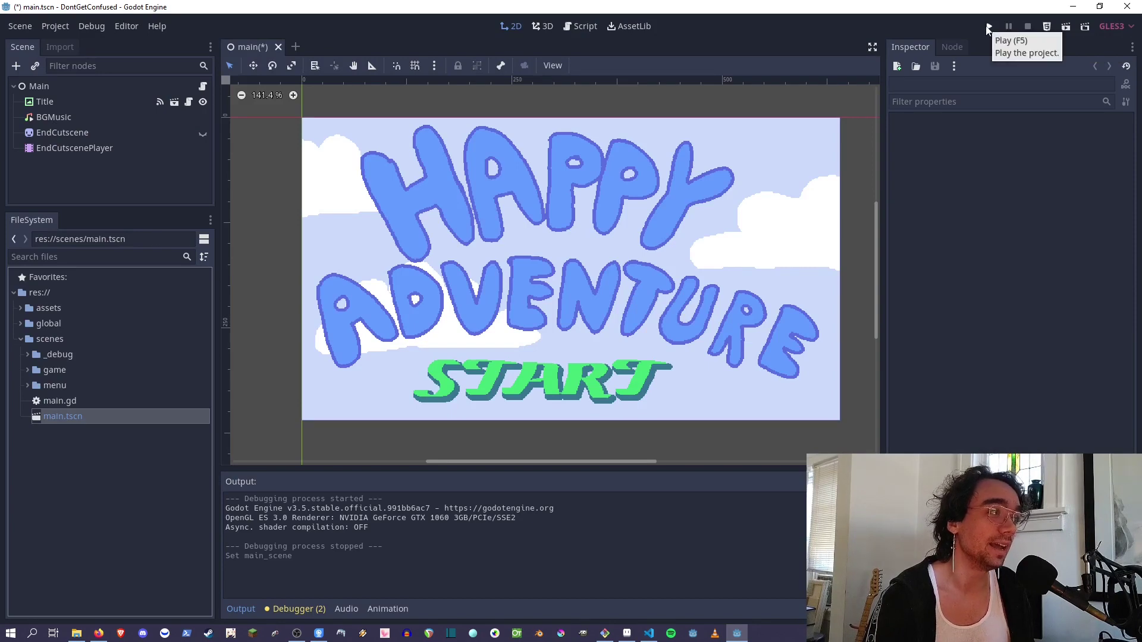
# Step: Reopen and close Project Settings, then look over the Debug menu options
pyautogui.click(53, 26)
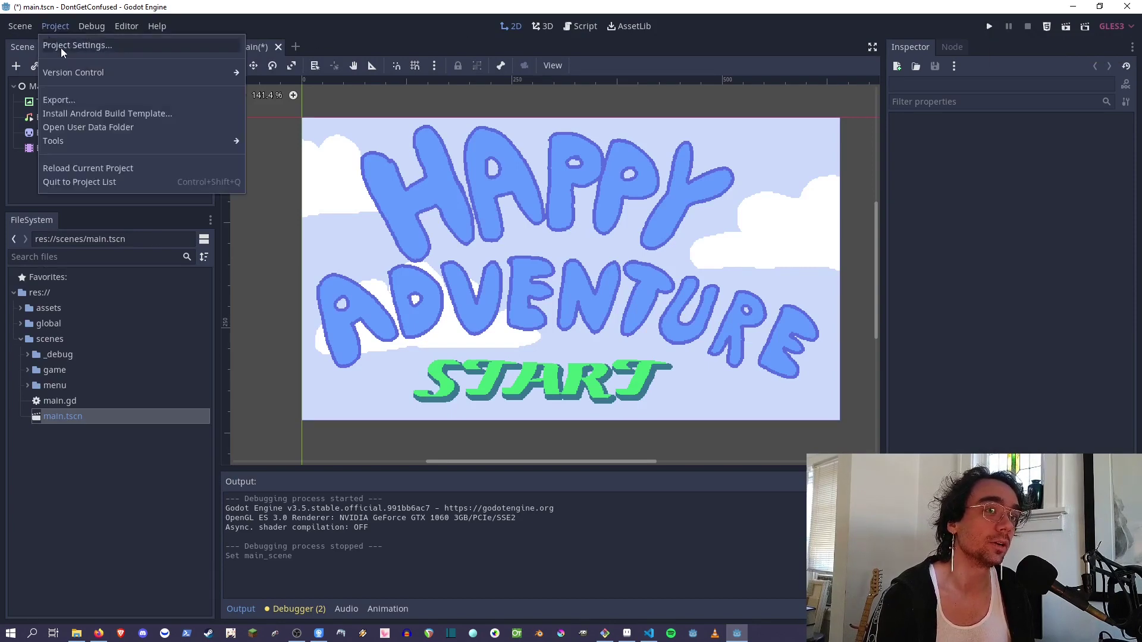
pyautogui.click(61, 52)
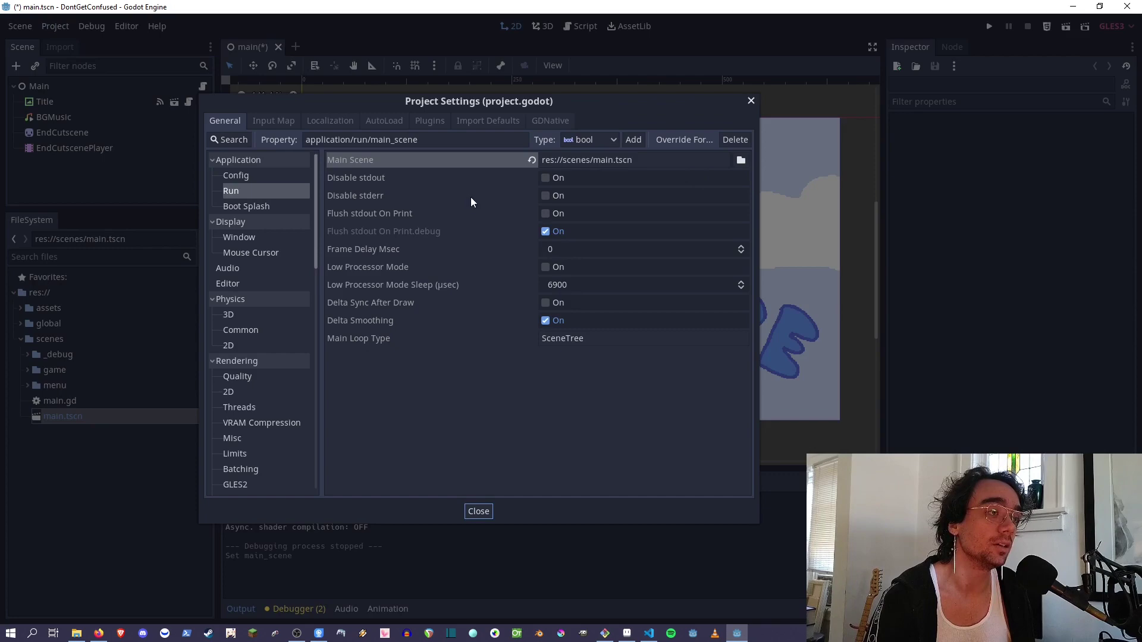
pyautogui.click(749, 101)
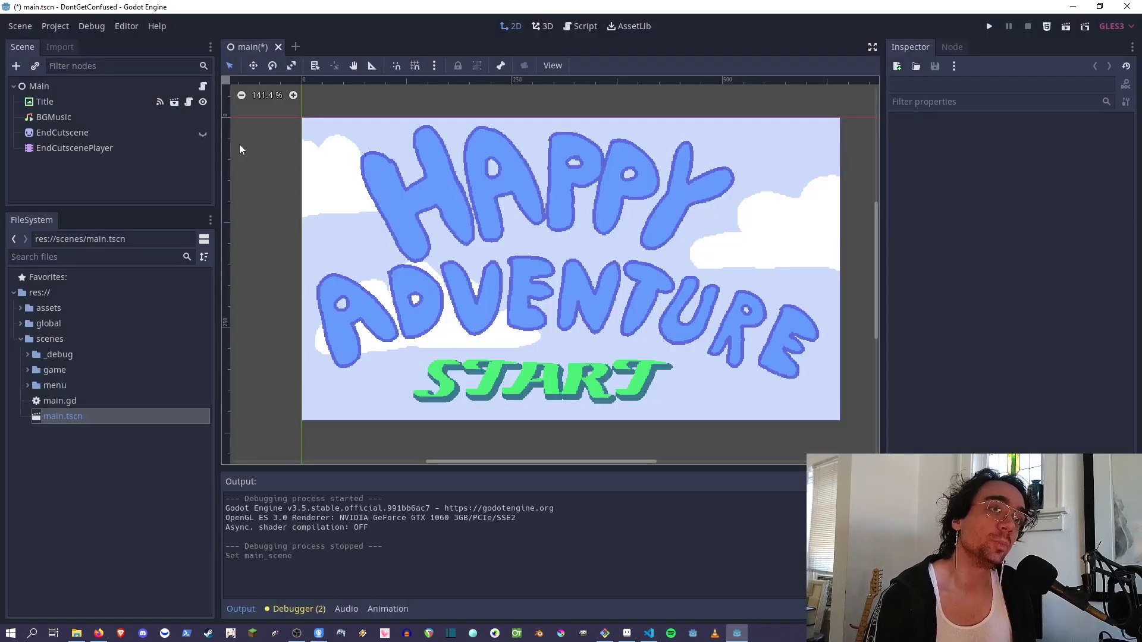
pyautogui.click(93, 25)
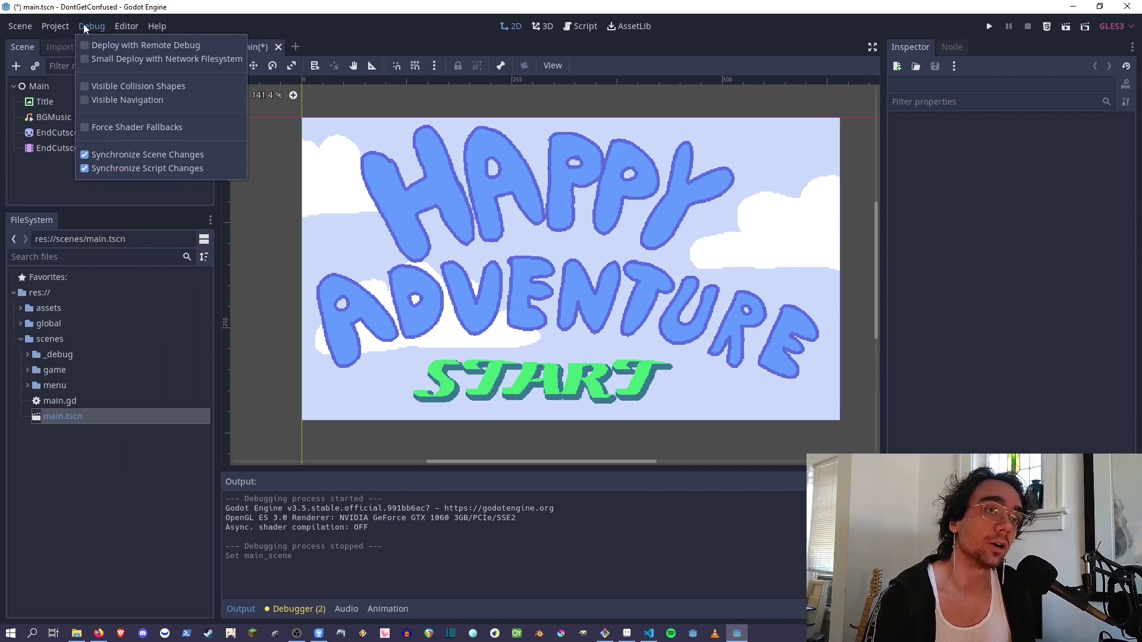
pyautogui.moveTo(55, 26)
pyautogui.click(81, 97)
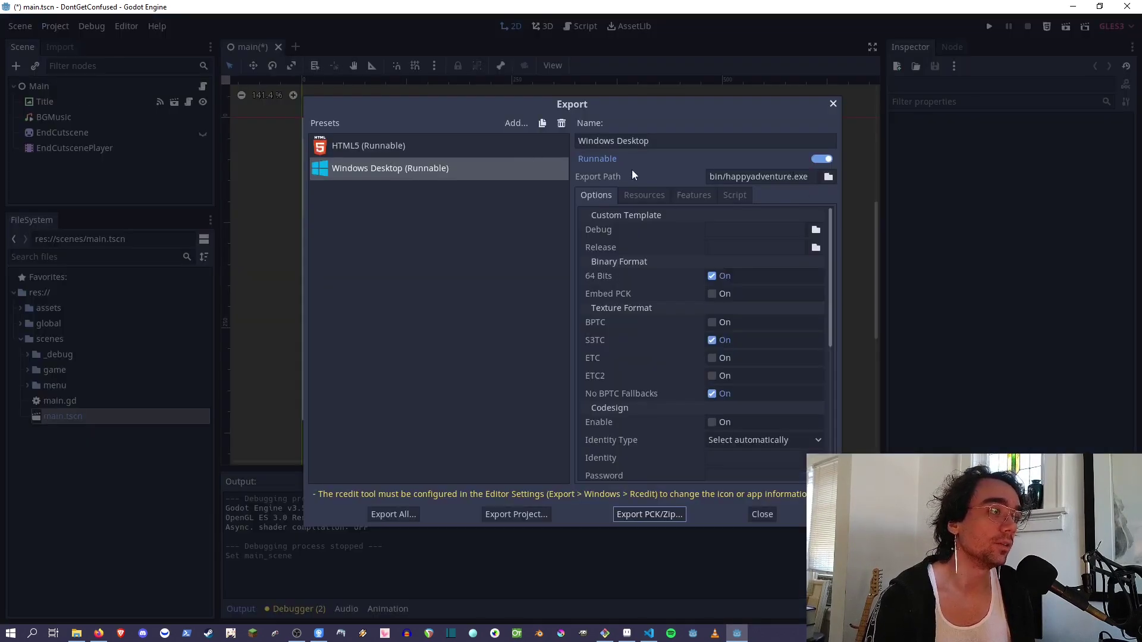
pyautogui.click(832, 104)
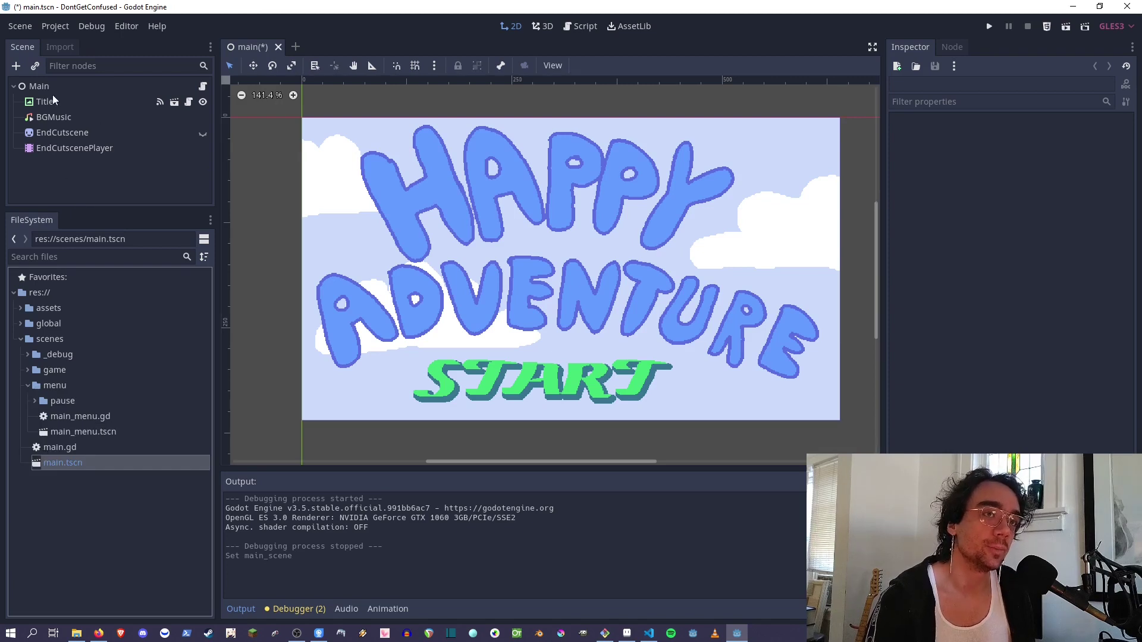
pyautogui.click(39, 370)
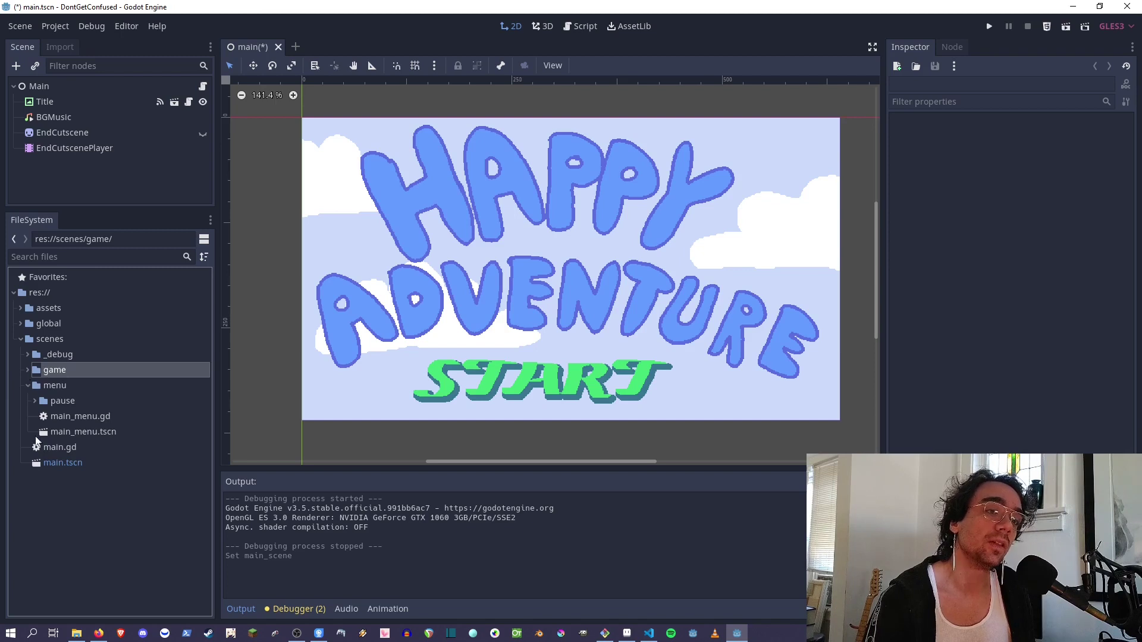
pyautogui.click(28, 387)
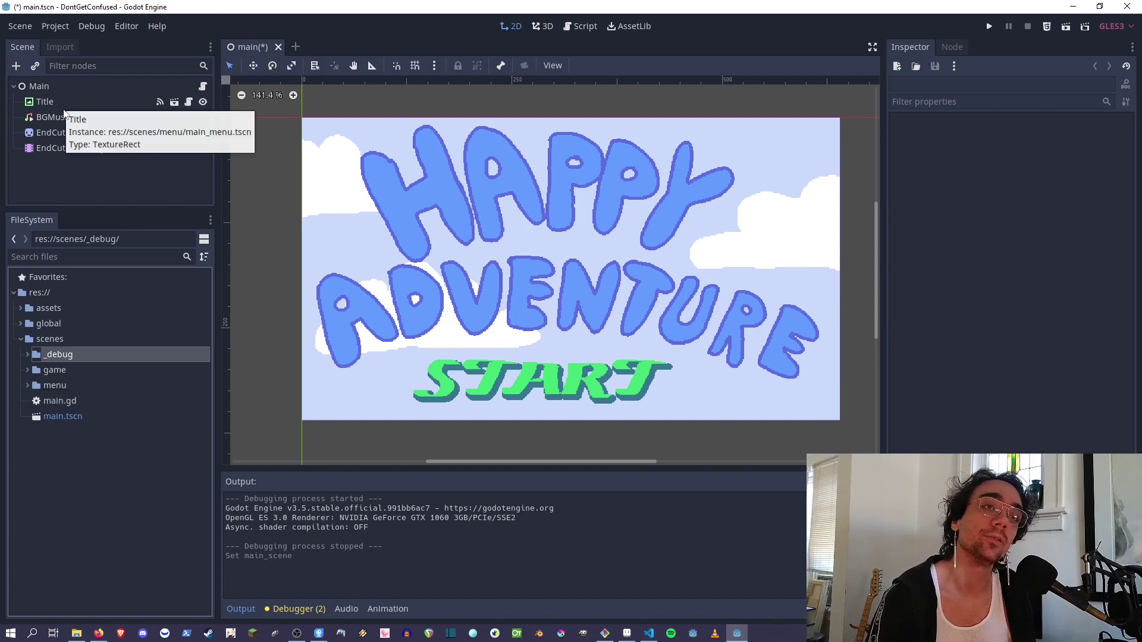
# Step: Select the Title node, expand the menu and pause folders, and open main_menu.tscn
pyautogui.click(48, 104)
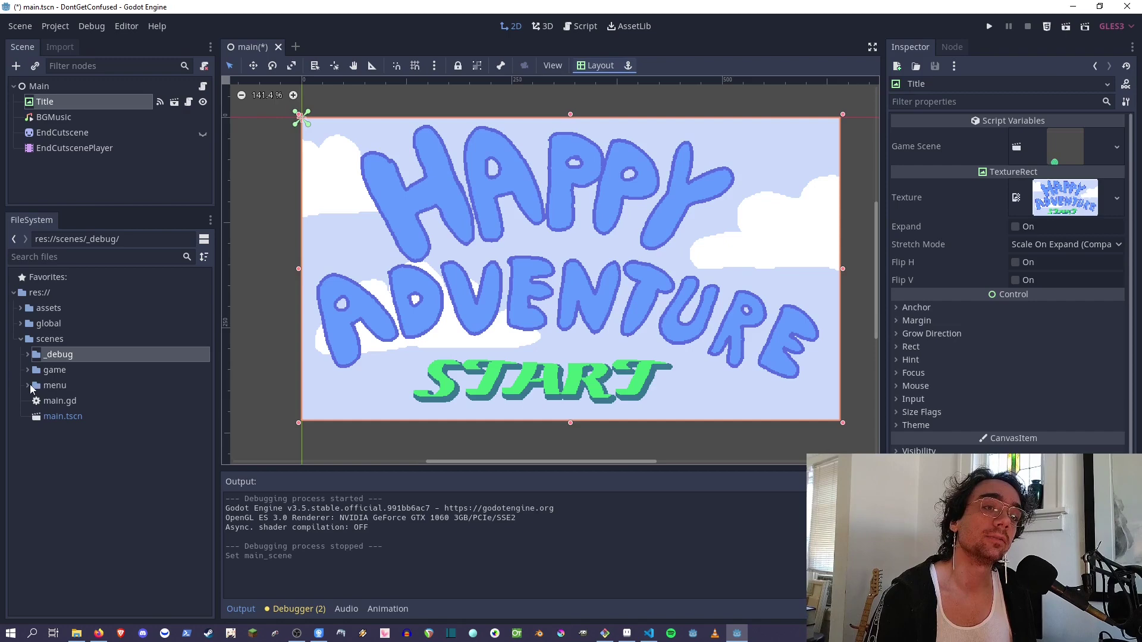
pyautogui.click(28, 386)
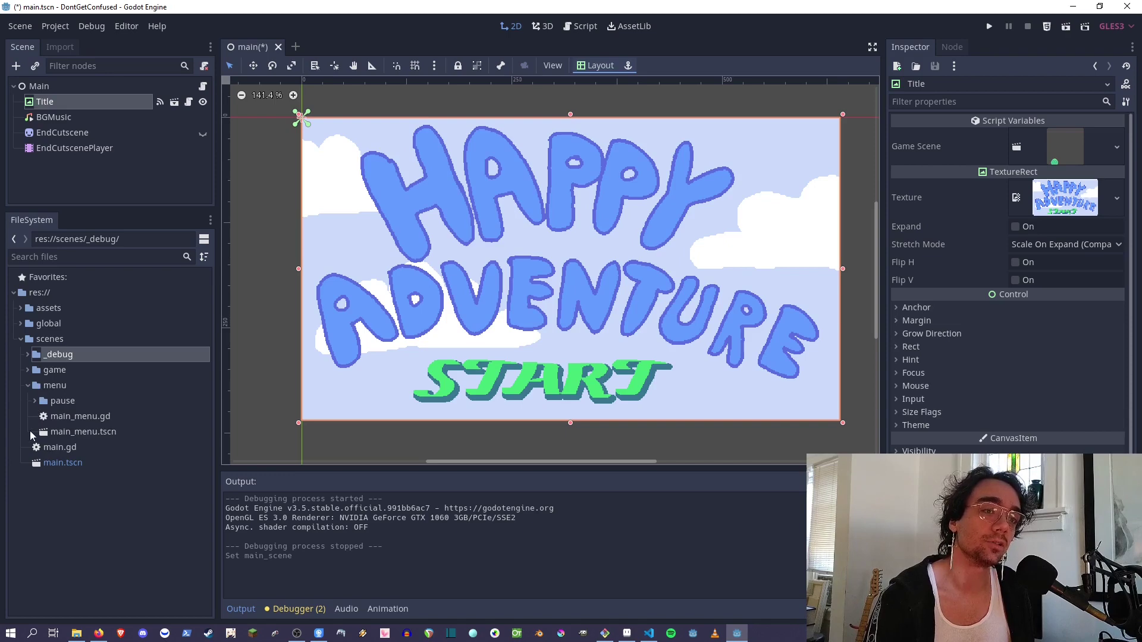
pyautogui.click(35, 401)
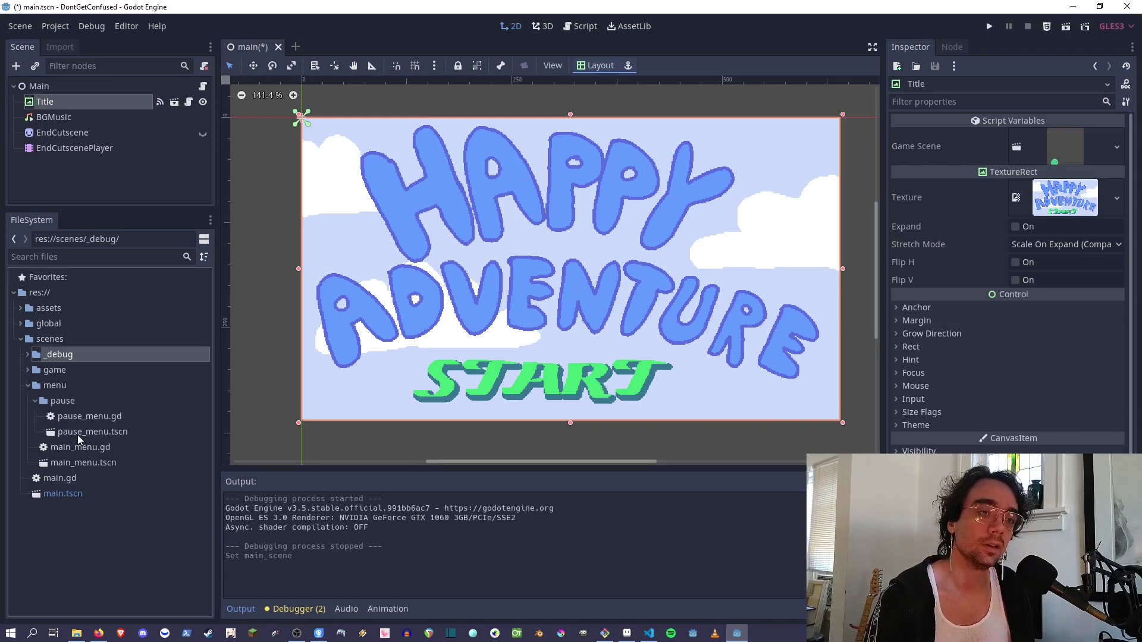
pyautogui.doubleClick(47, 464)
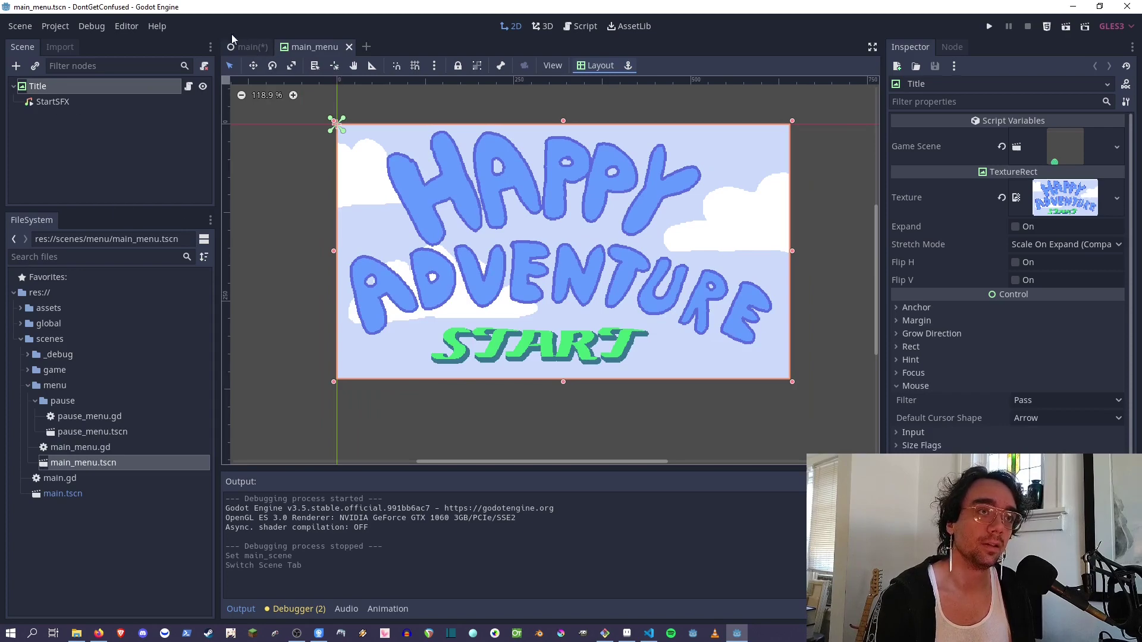
pyautogui.click(249, 46)
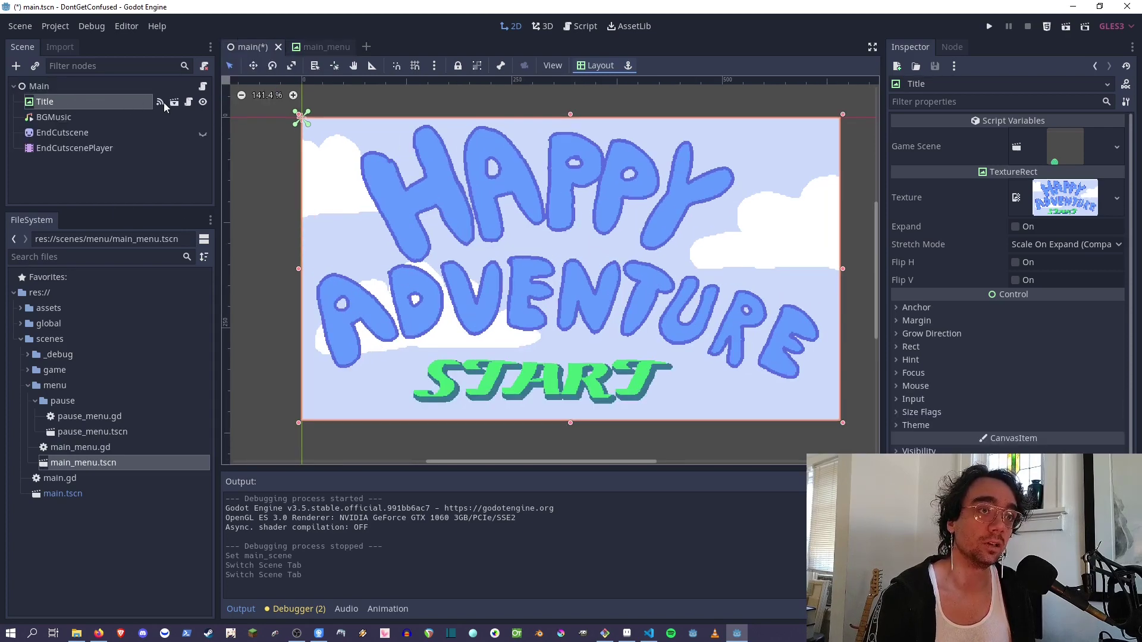
# Step: Open pause_menu.tscn, toggle PauseMenu visibility, close it without saving, and expand game
pyautogui.click(47, 402)
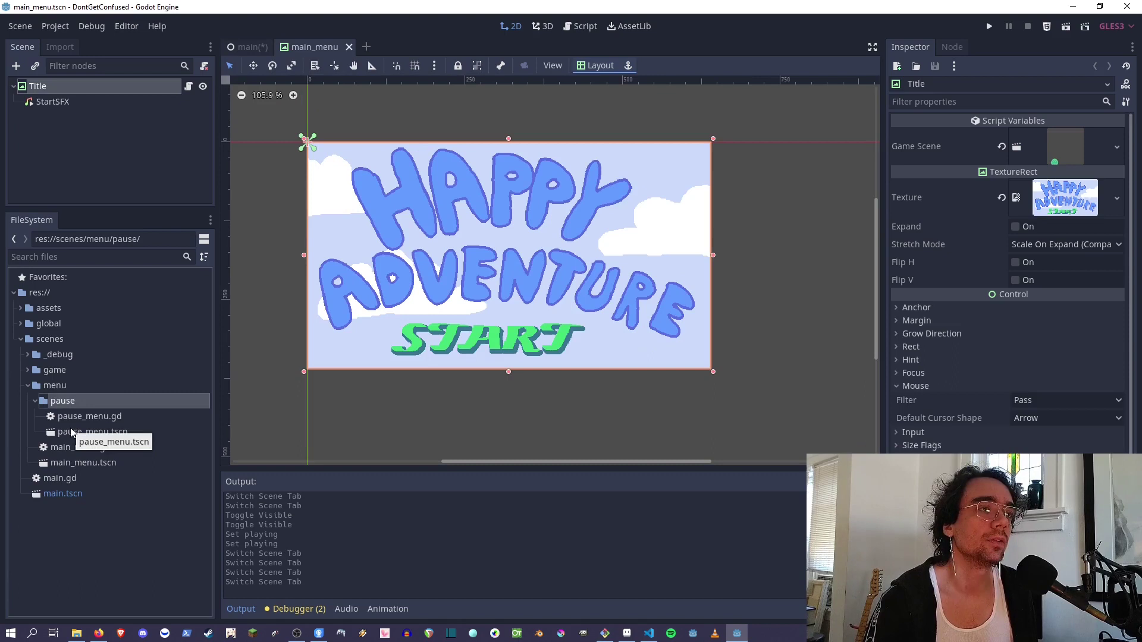
pyautogui.doubleClick(54, 432)
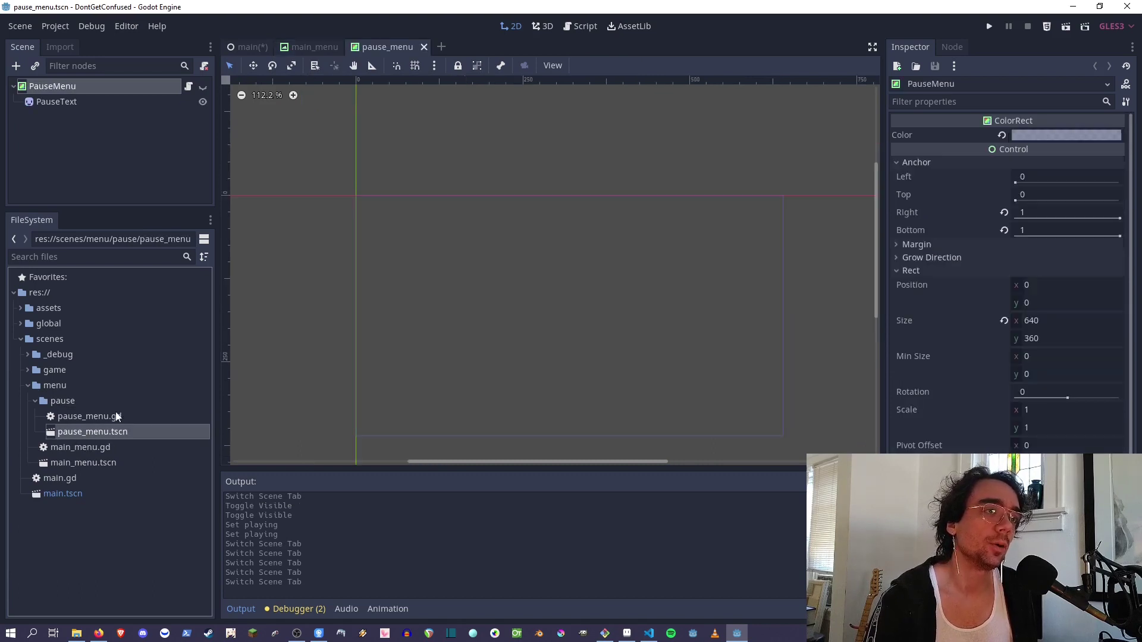
pyautogui.click(203, 86)
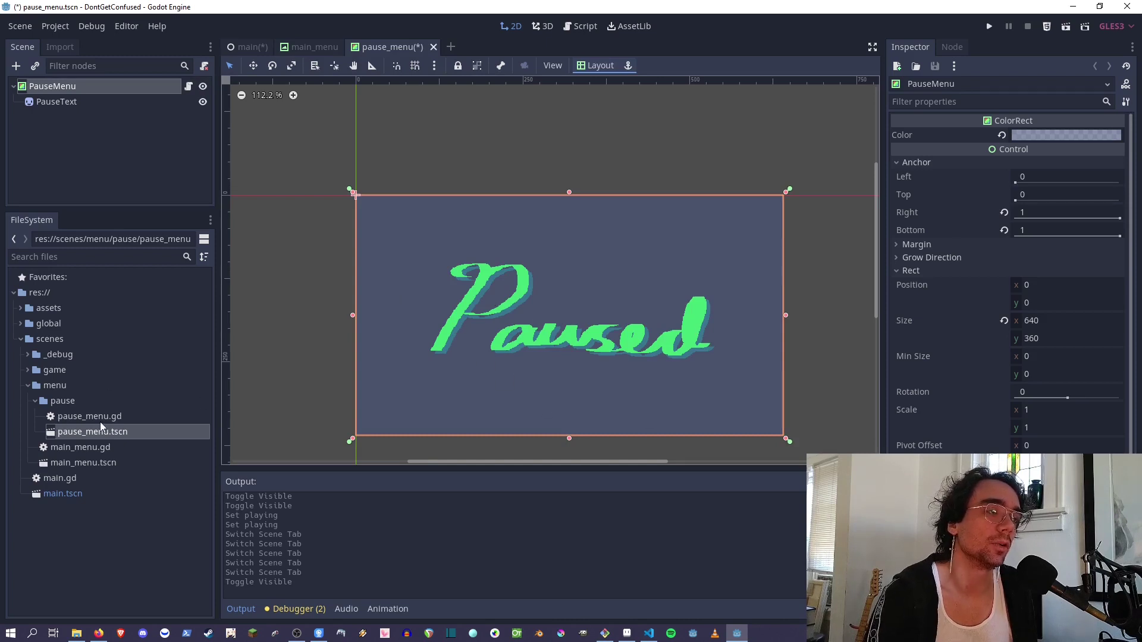
pyautogui.click(36, 400)
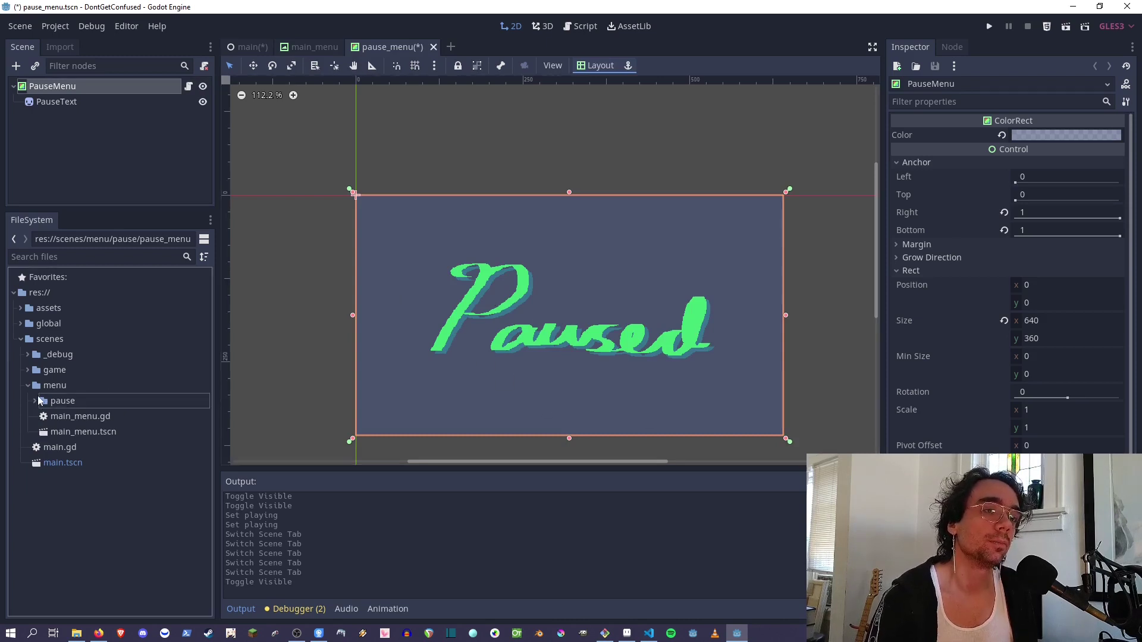
pyautogui.click(28, 386)
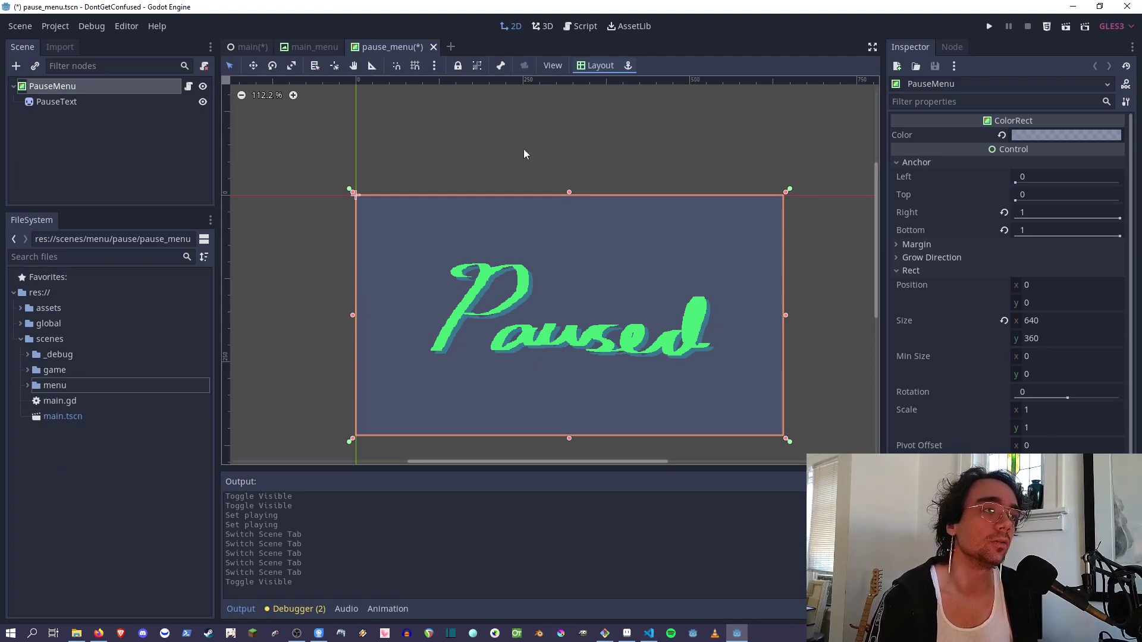
pyautogui.click(433, 47)
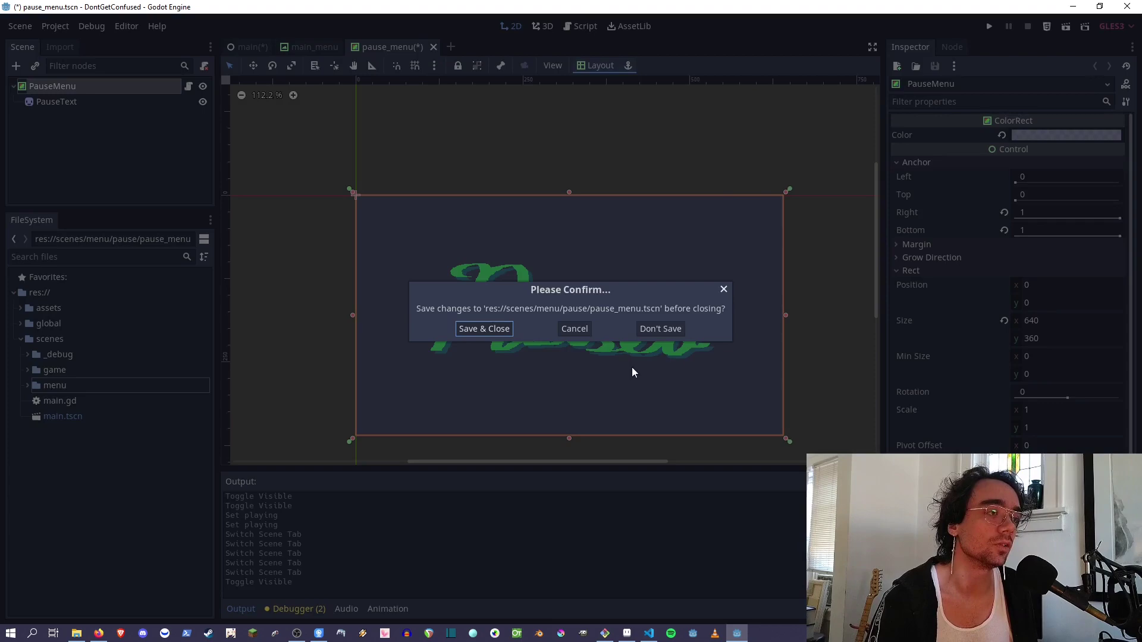
pyautogui.click(659, 329)
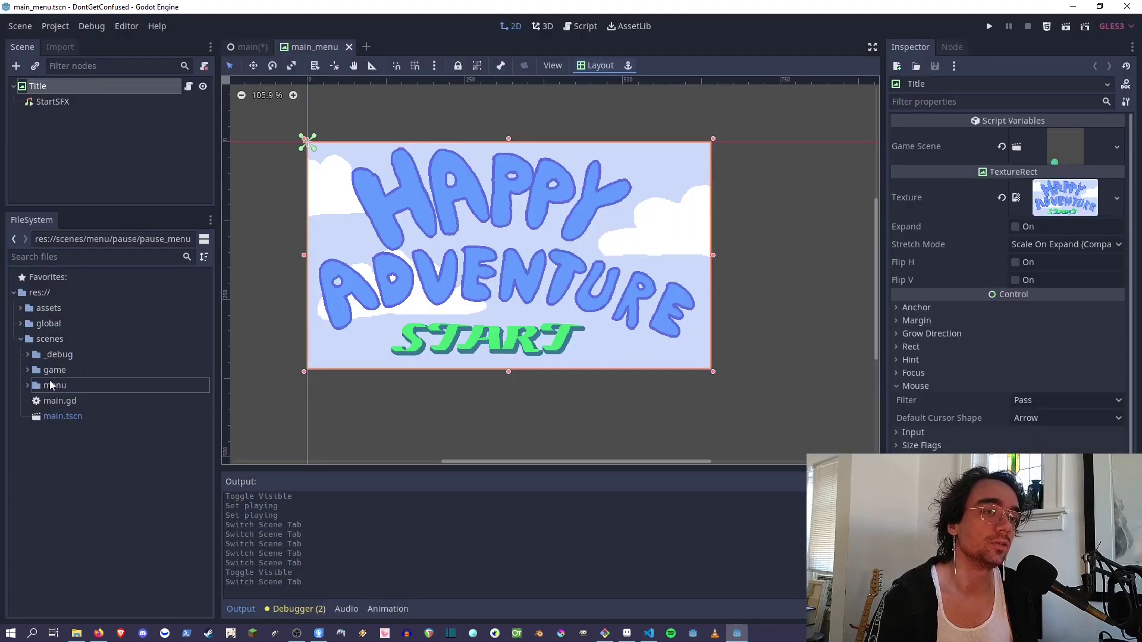
pyautogui.click(28, 370)
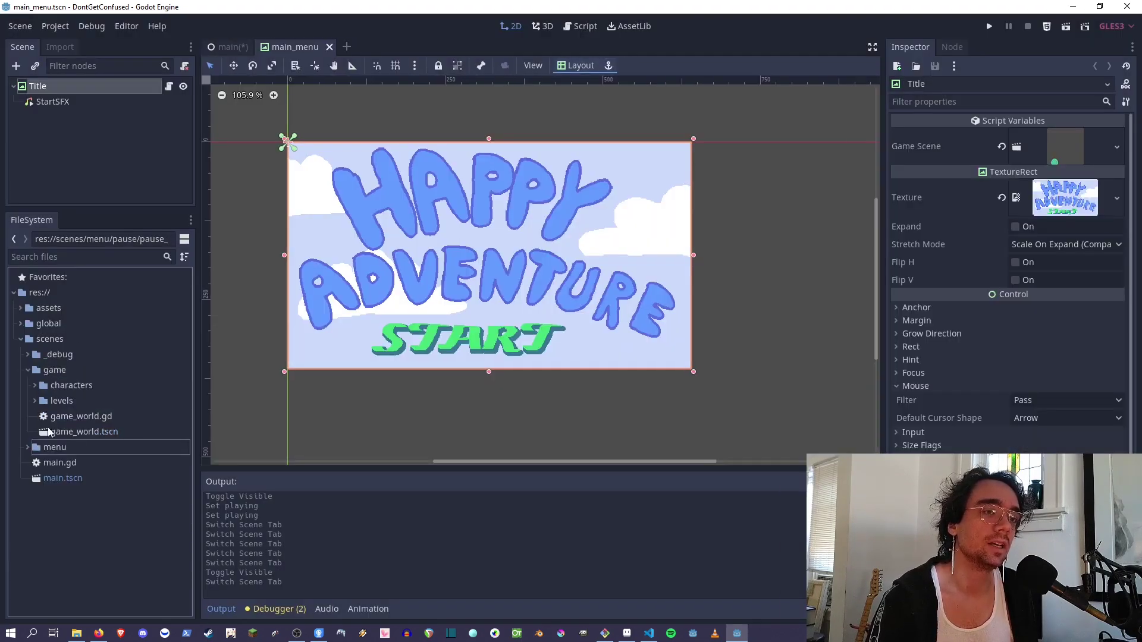
# Step: Open game_world.tscn and pan the 2D view around the game world
pyautogui.doubleClick(48, 432)
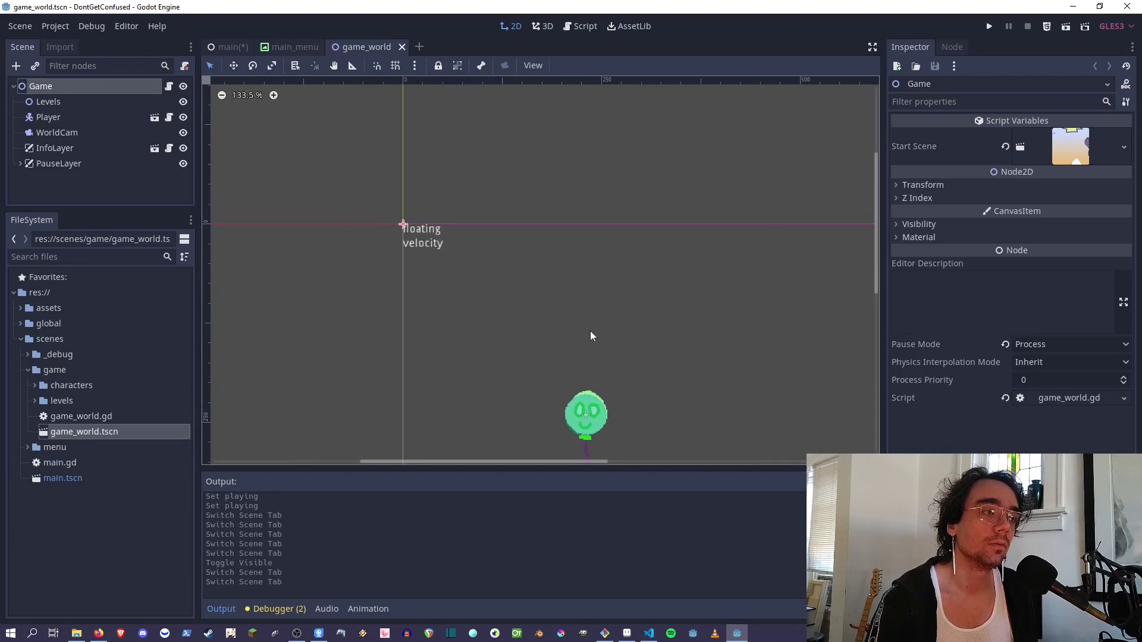
pyautogui.moveTo(590, 336); pyautogui.dragTo(482, 261, button='middle')
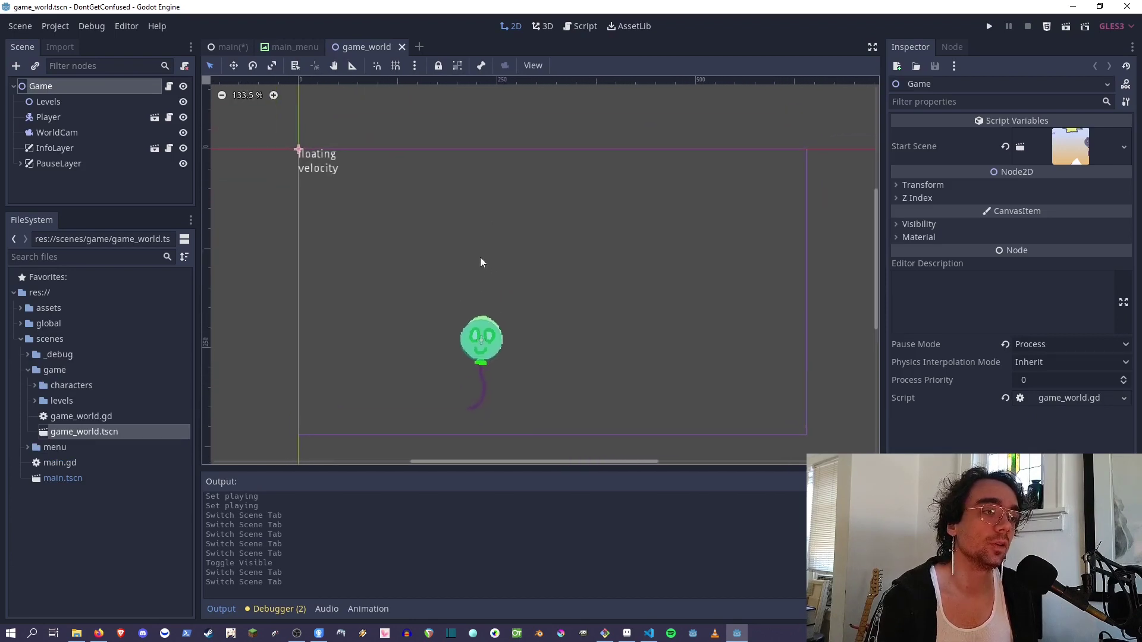
# Step: View the Game node's game_world.gd script, inspect the Player node, then return to 2D
pyautogui.click(169, 86)
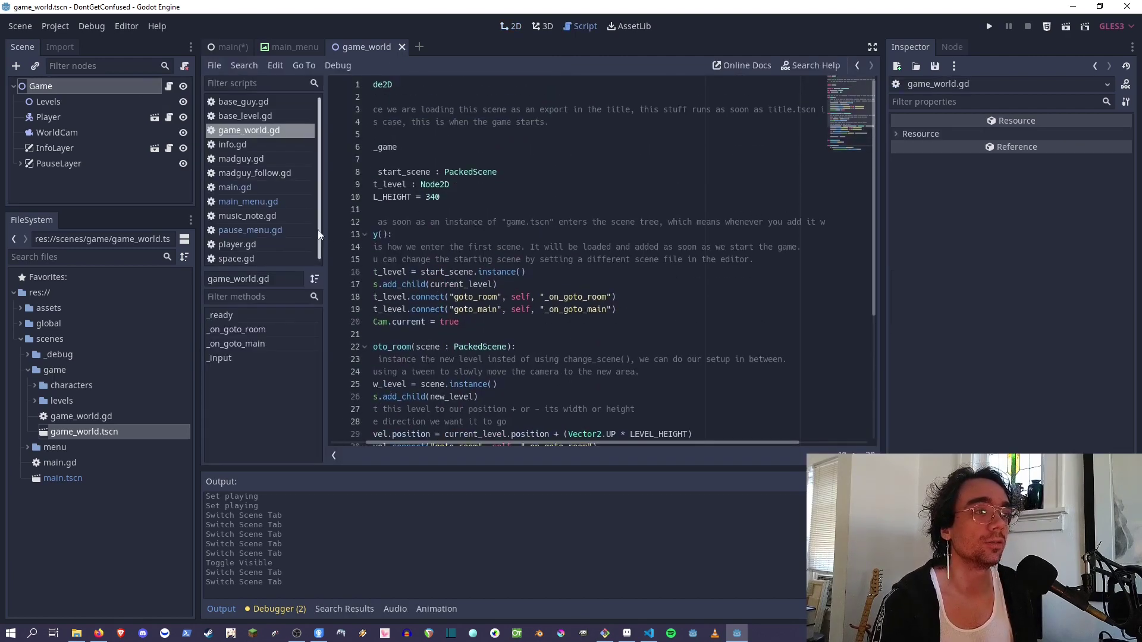
pyautogui.moveTo(319, 234); pyautogui.dragTo(233, 249)
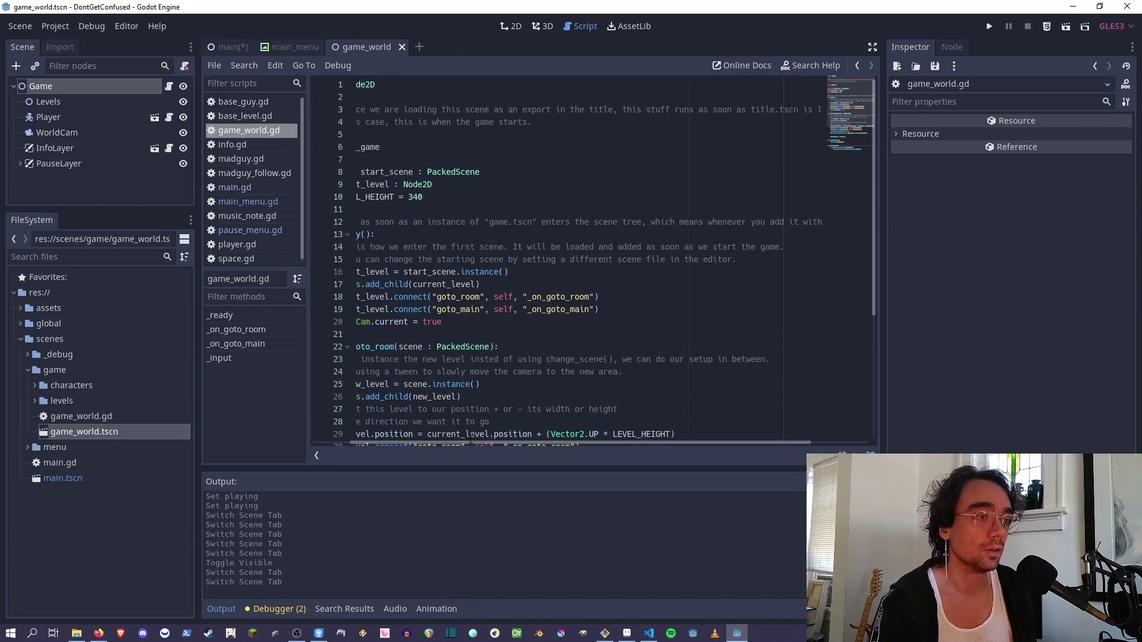
pyautogui.moveTo(471, 442); pyautogui.dragTo(316, 383)
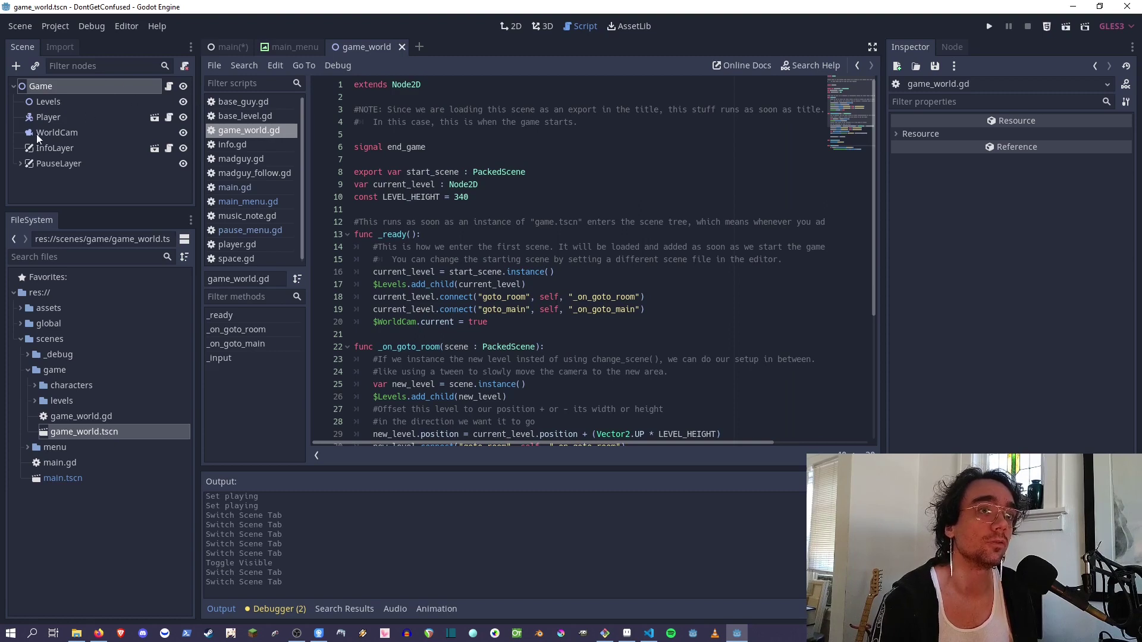
pyautogui.click(33, 118)
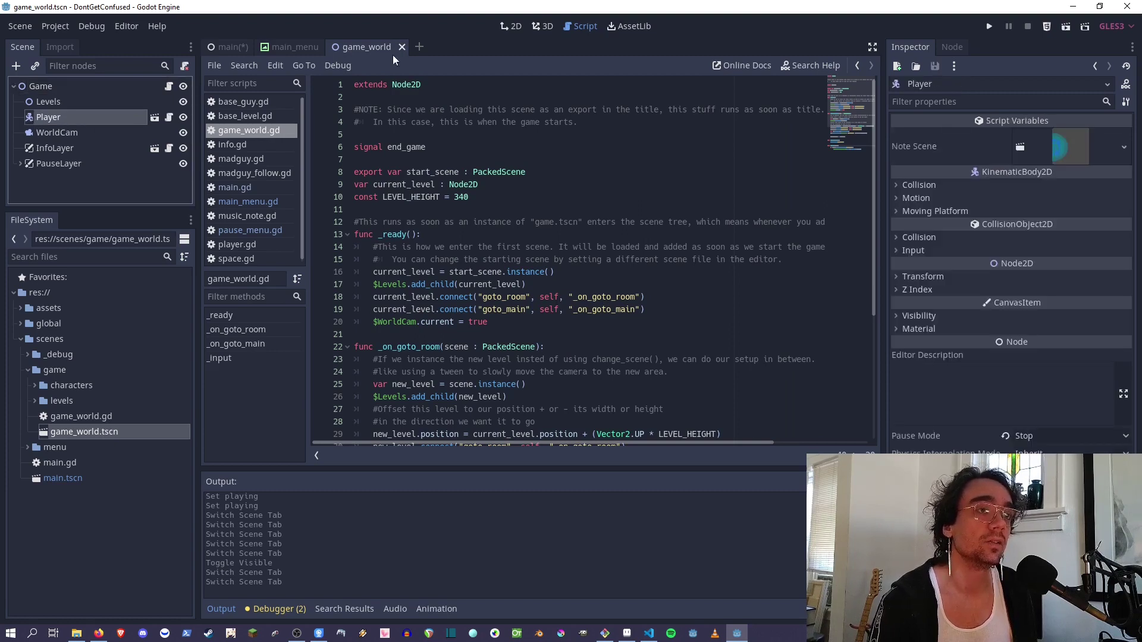
pyautogui.click(510, 26)
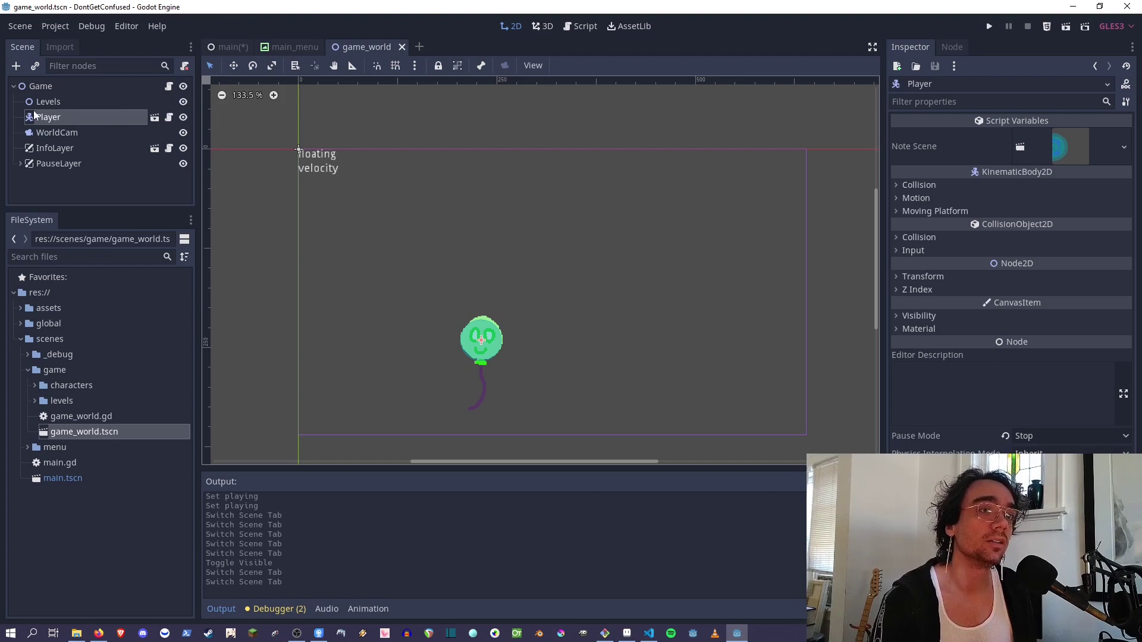
# Step: Inspect the Game, Levels and Player nodes' properties in the Scene tree
pyautogui.click(35, 87)
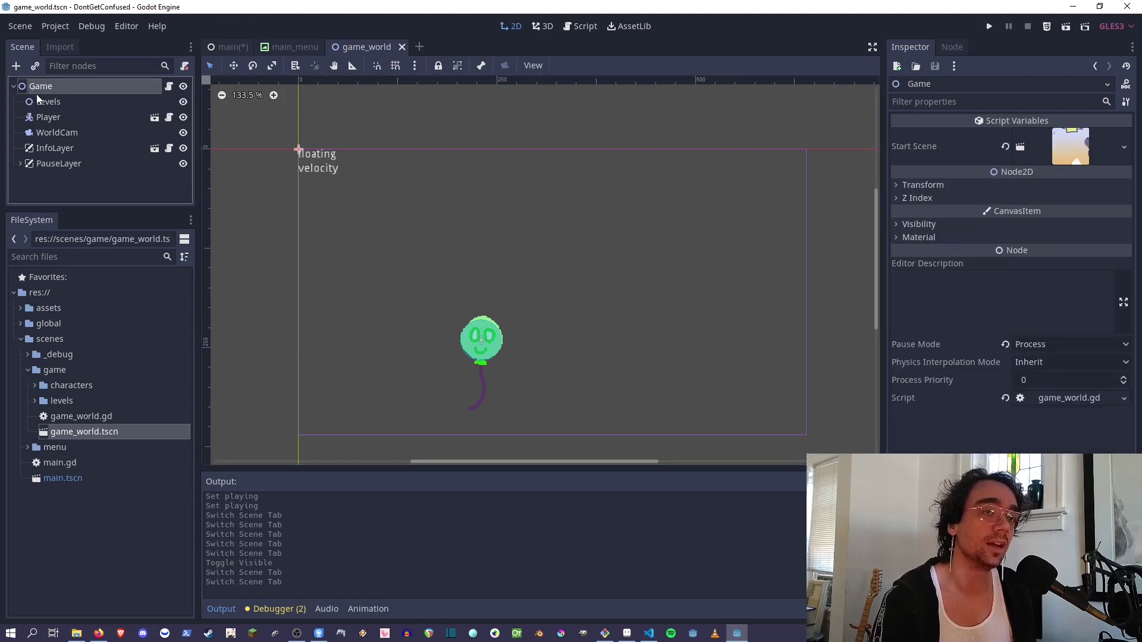
pyautogui.click(45, 117)
pyautogui.click(45, 103)
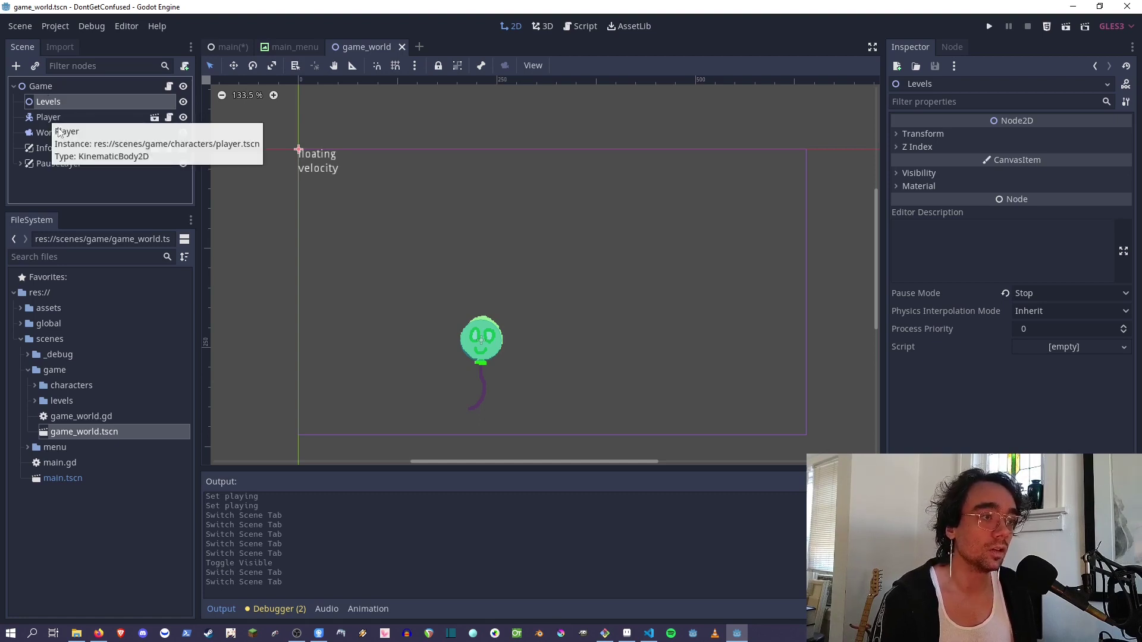
pyautogui.click(45, 119)
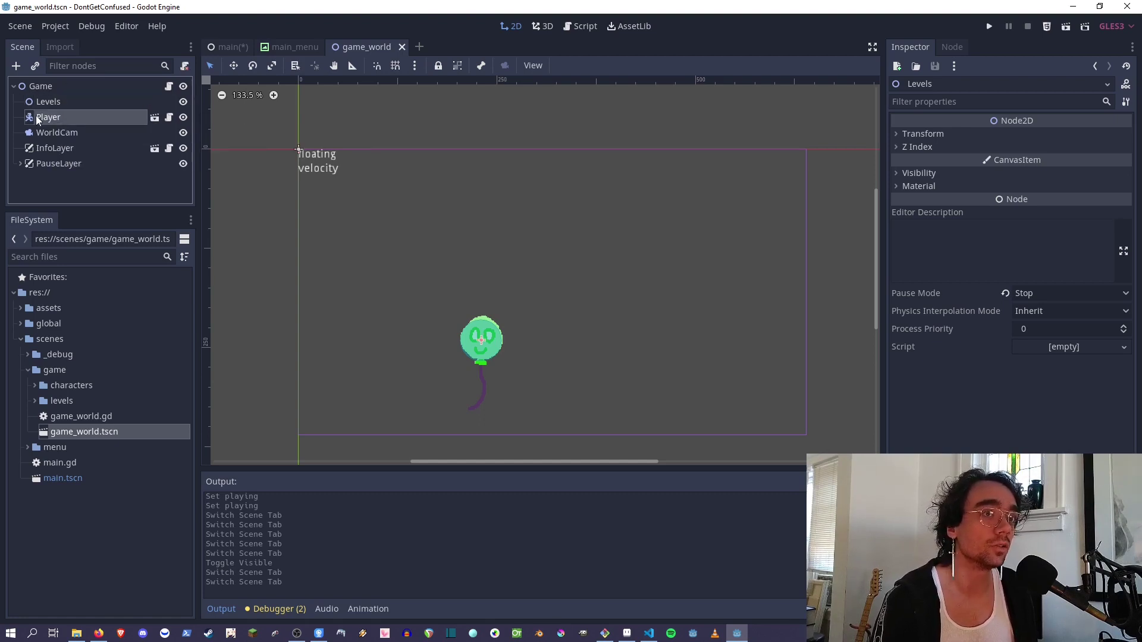
pyautogui.click(57, 104)
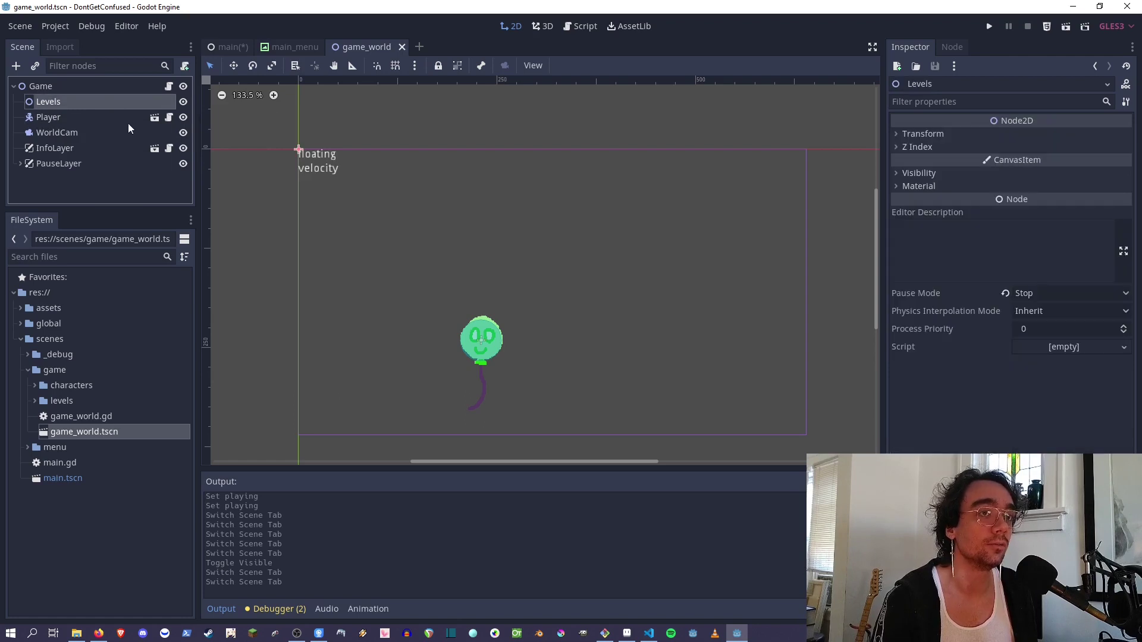
pyautogui.click(59, 118)
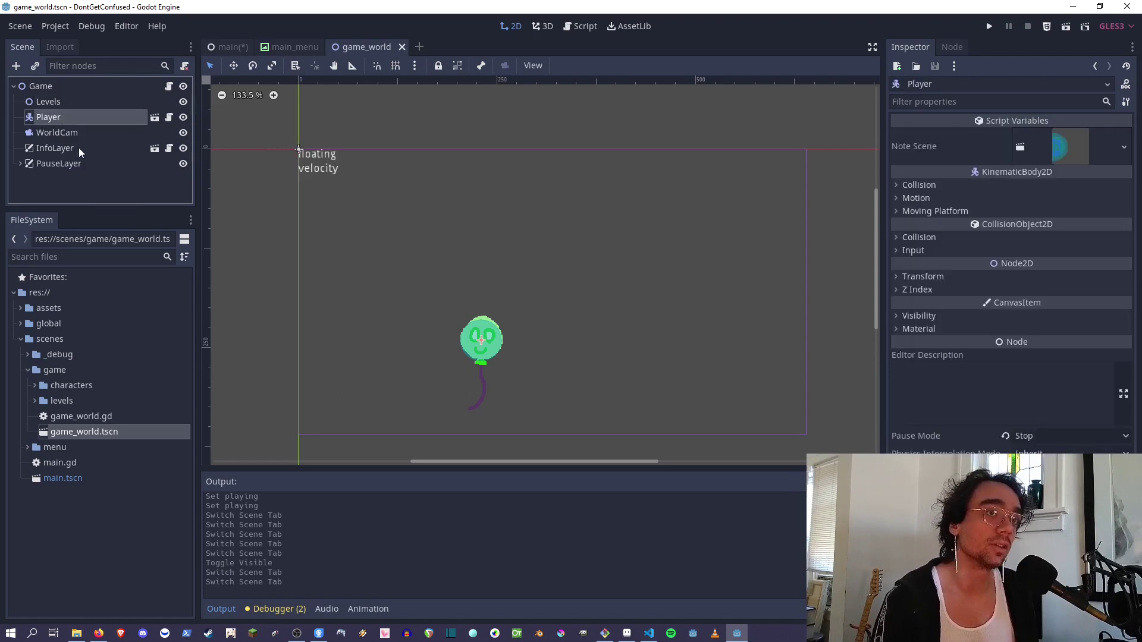
# Step: Inspect WorldCam, InfoLayer and PauseLayer with its PauseMenu child, then expand the menu folder
pyautogui.click(45, 132)
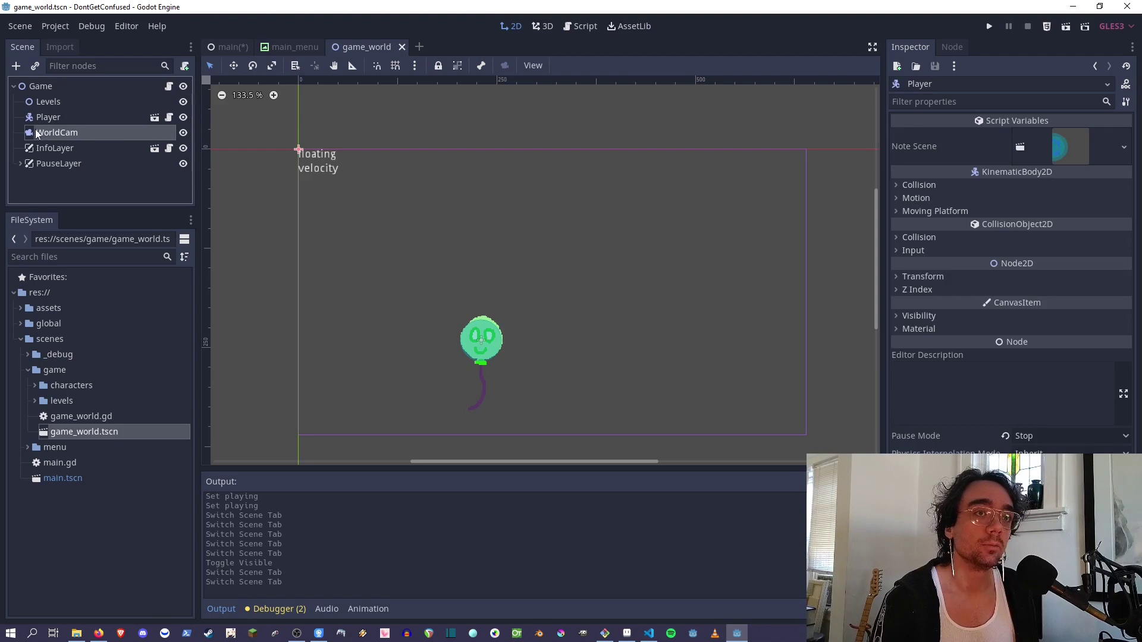
pyautogui.click(38, 149)
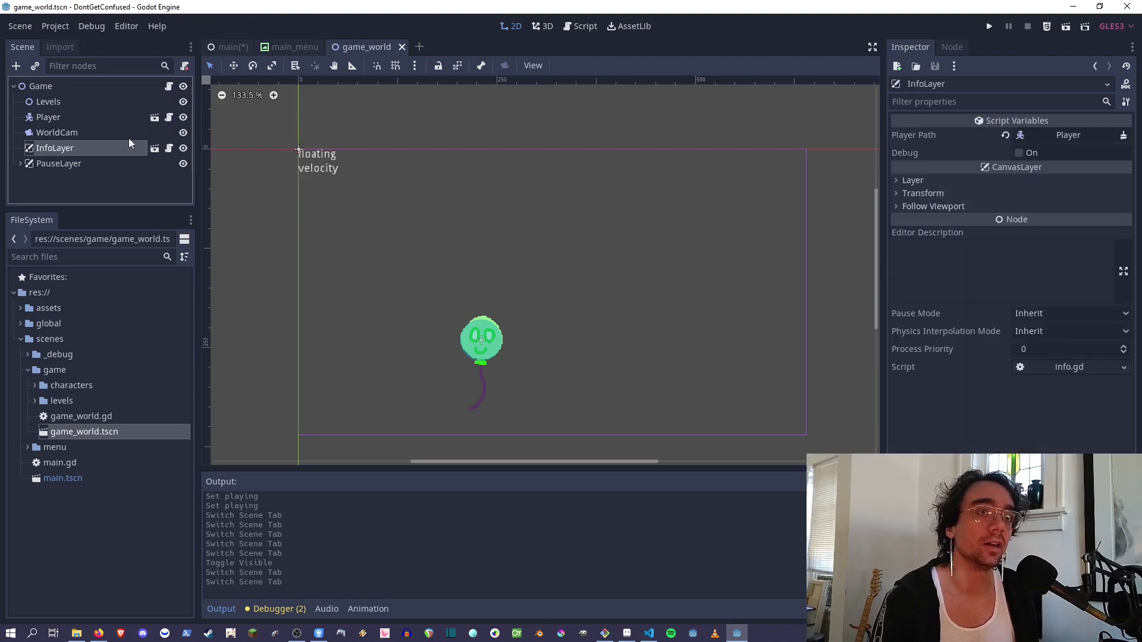
pyautogui.click(21, 164)
pyautogui.click(60, 165)
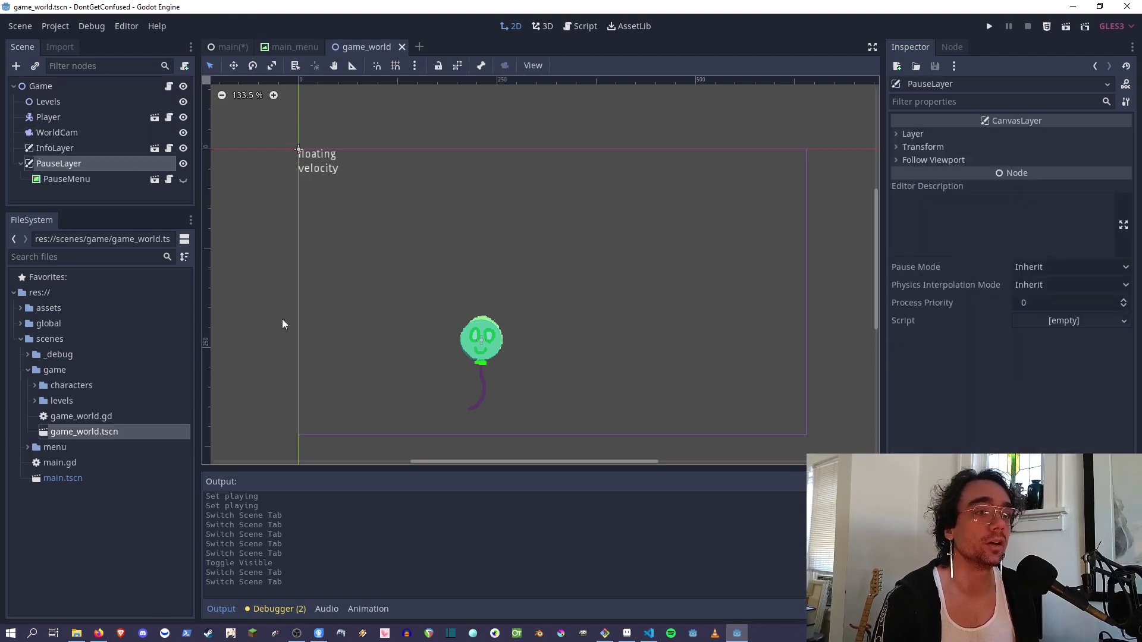
pyautogui.click(28, 447)
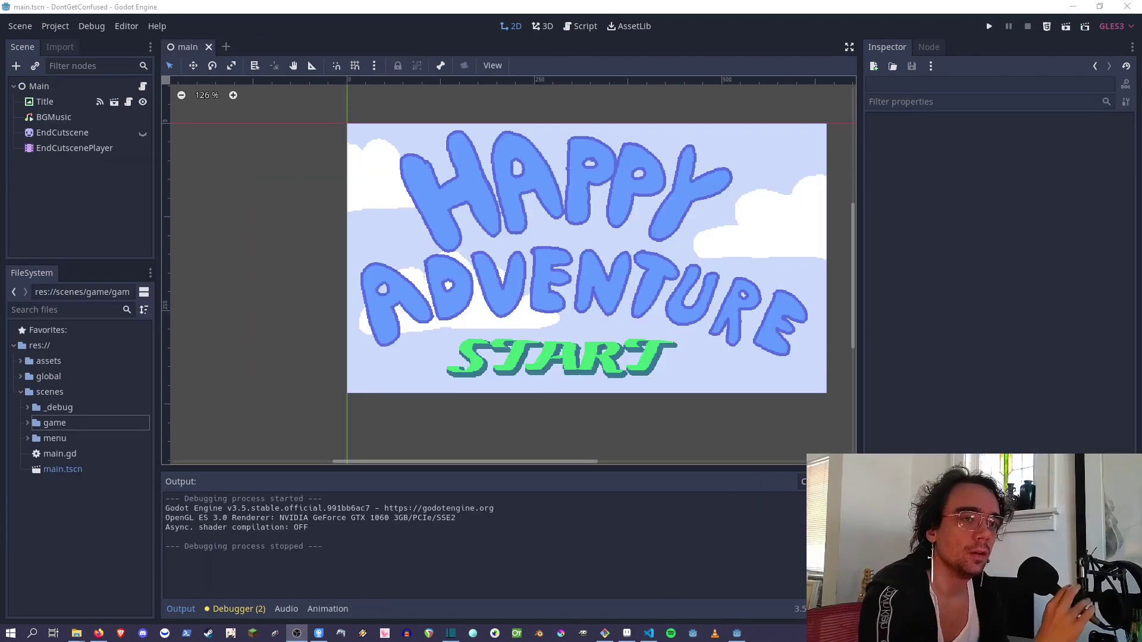
# Step: Open _debug/info.tscn and zoom and pan to its Floating and Velocity labels
pyautogui.click(28, 408)
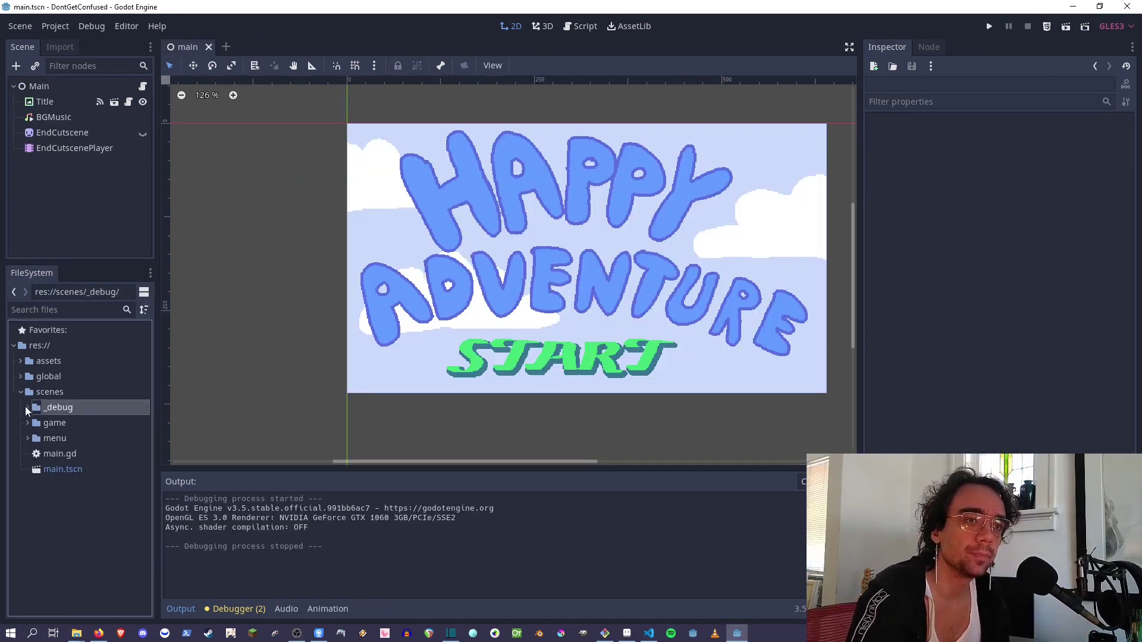
pyautogui.click(27, 408)
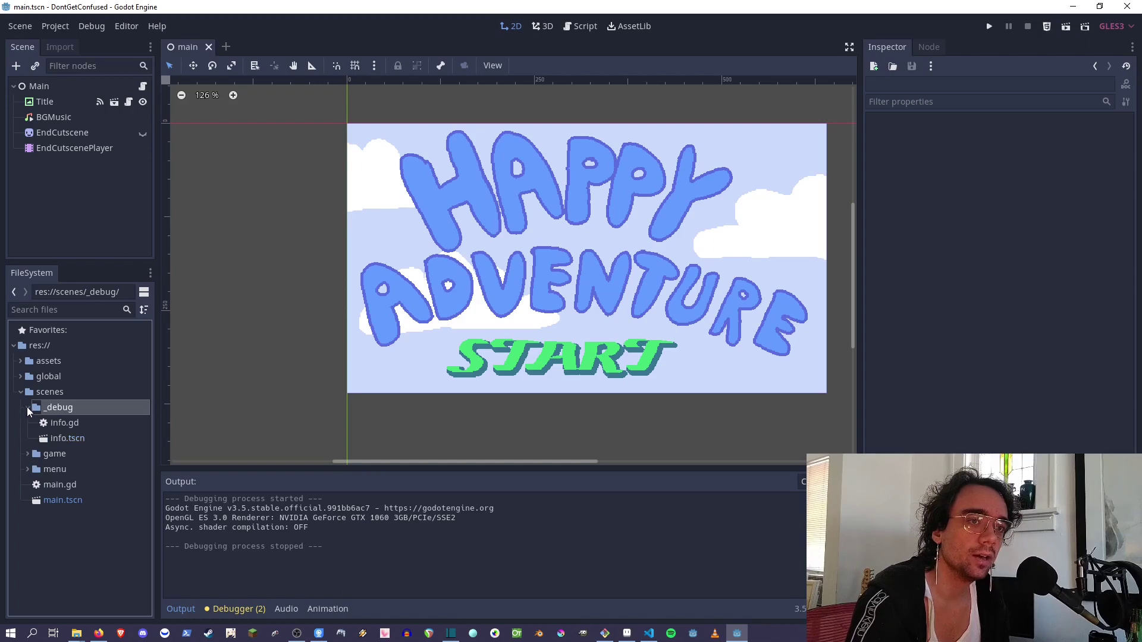
pyautogui.doubleClick(54, 439)
pyautogui.scroll(-1, 432, 431)
pyautogui.moveTo(433, 431); pyautogui.dragTo(364, 244, button='middle')
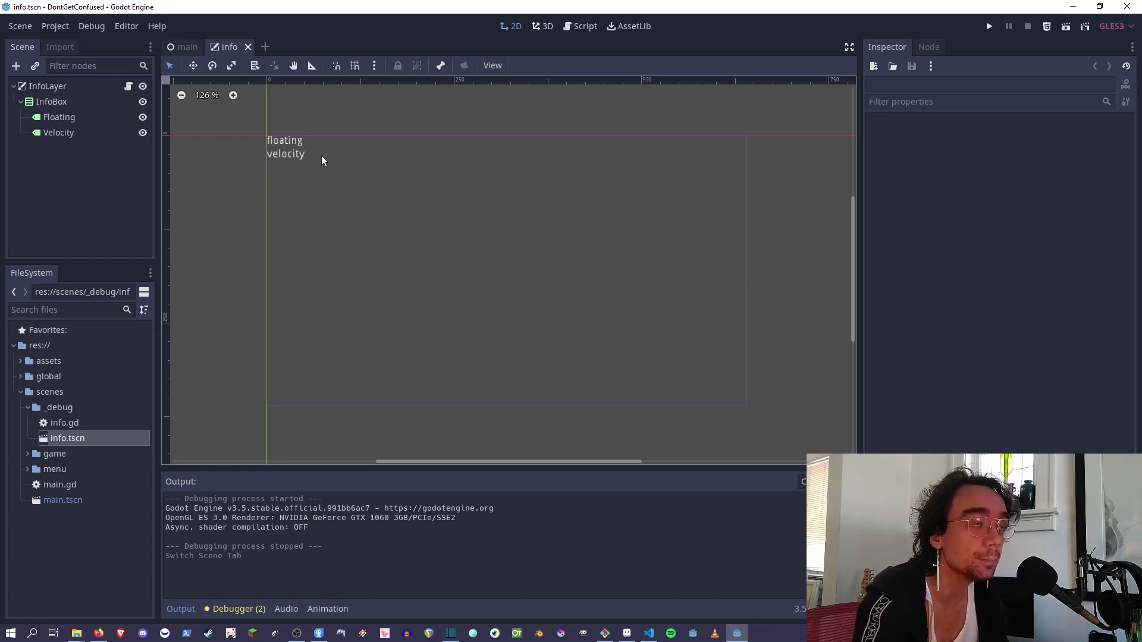
# Step: Run the project and make the balloon rise and sing up into the next level
pyautogui.click(988, 26)
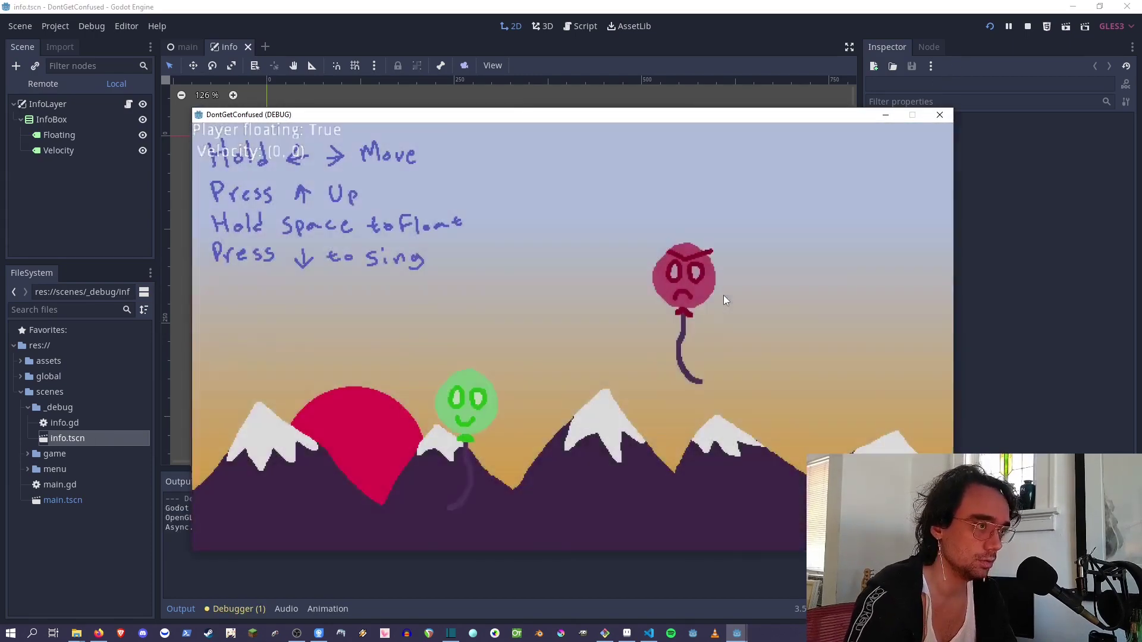
pyautogui.press('Down')
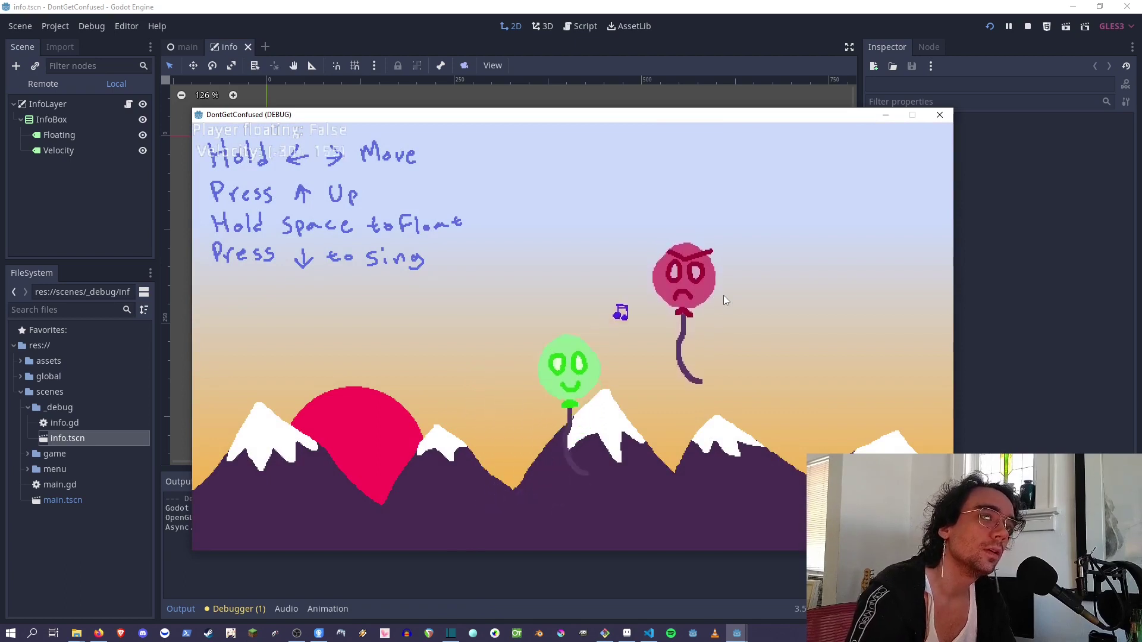
pyautogui.press('Up')
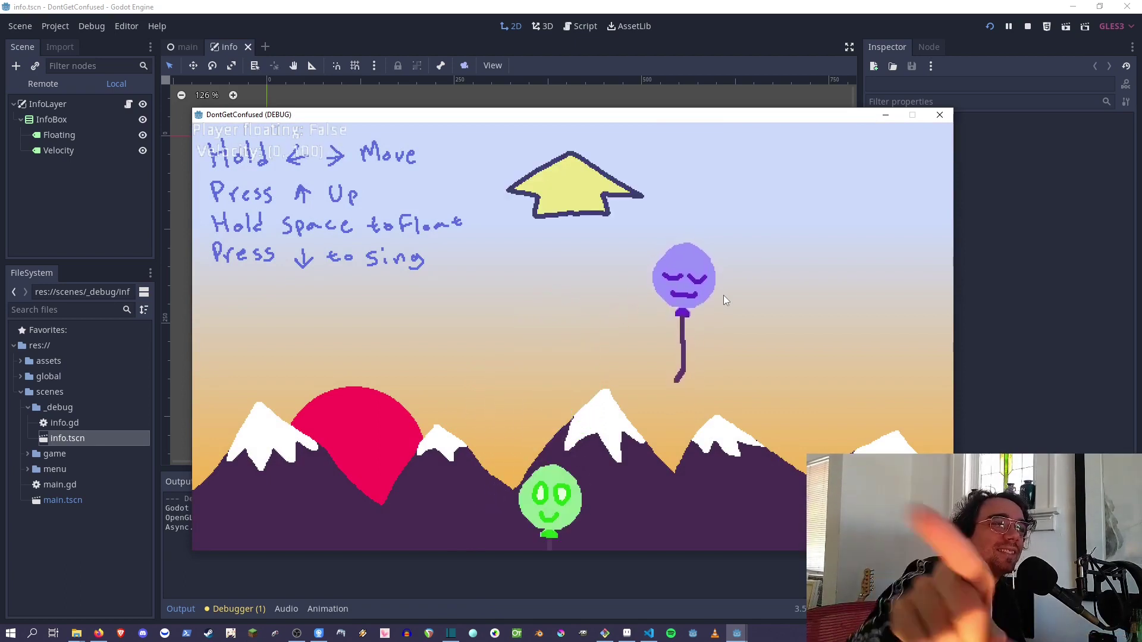
pyautogui.press('Up')
pyautogui.press('Down')
pyautogui.press('Up')
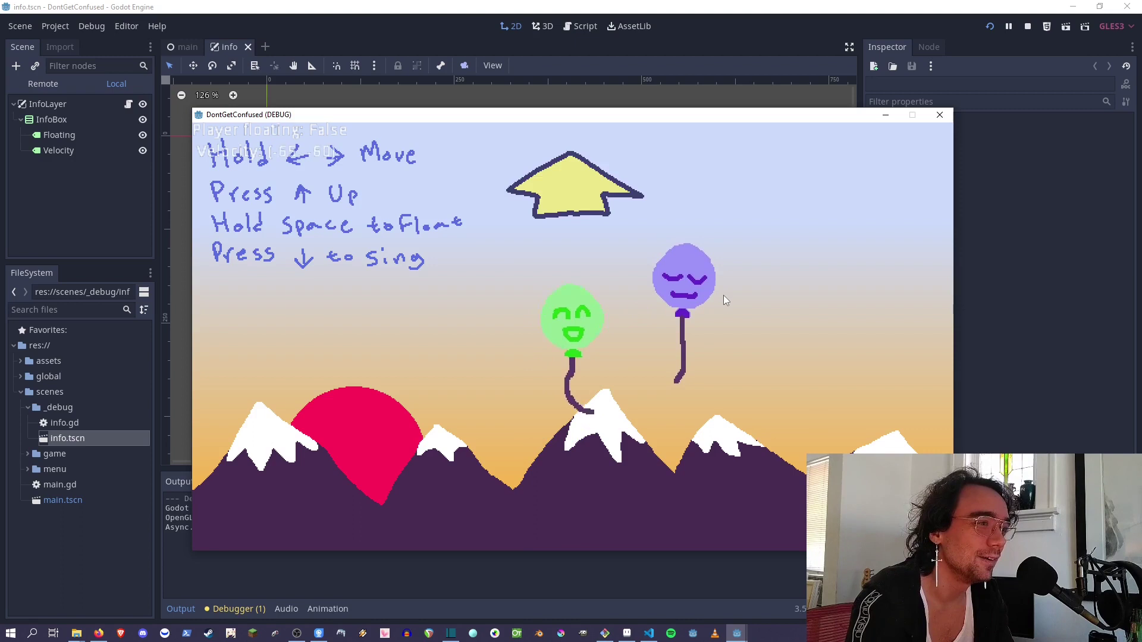
pyautogui.press('Up')
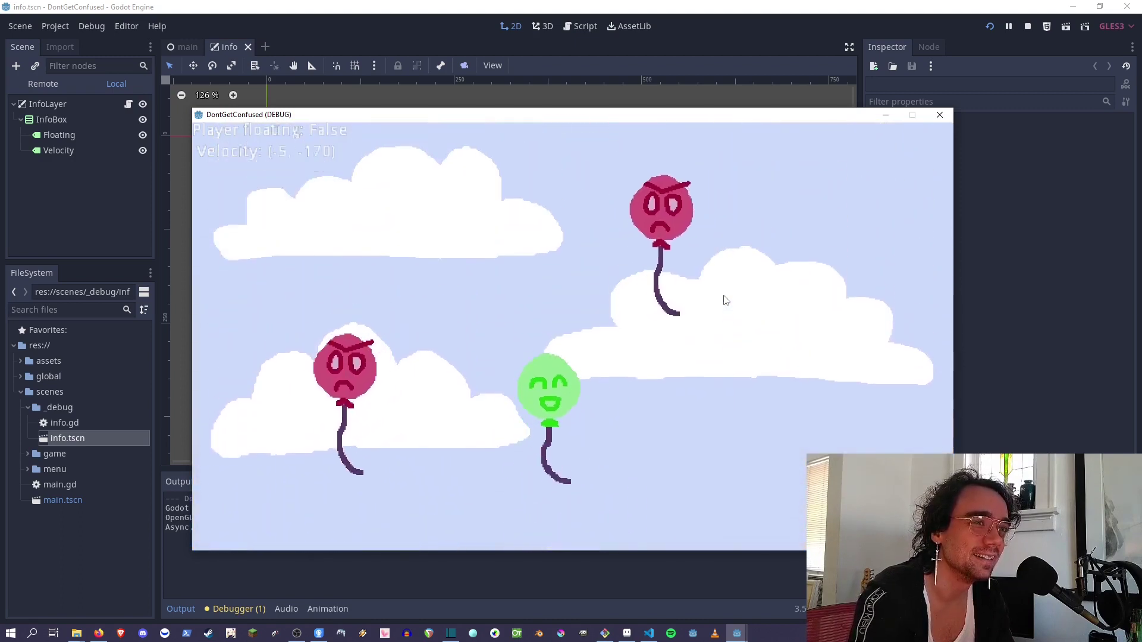
# Step: Steer the balloon right and left across the clouds while floating it upward
pyautogui.press('Right')
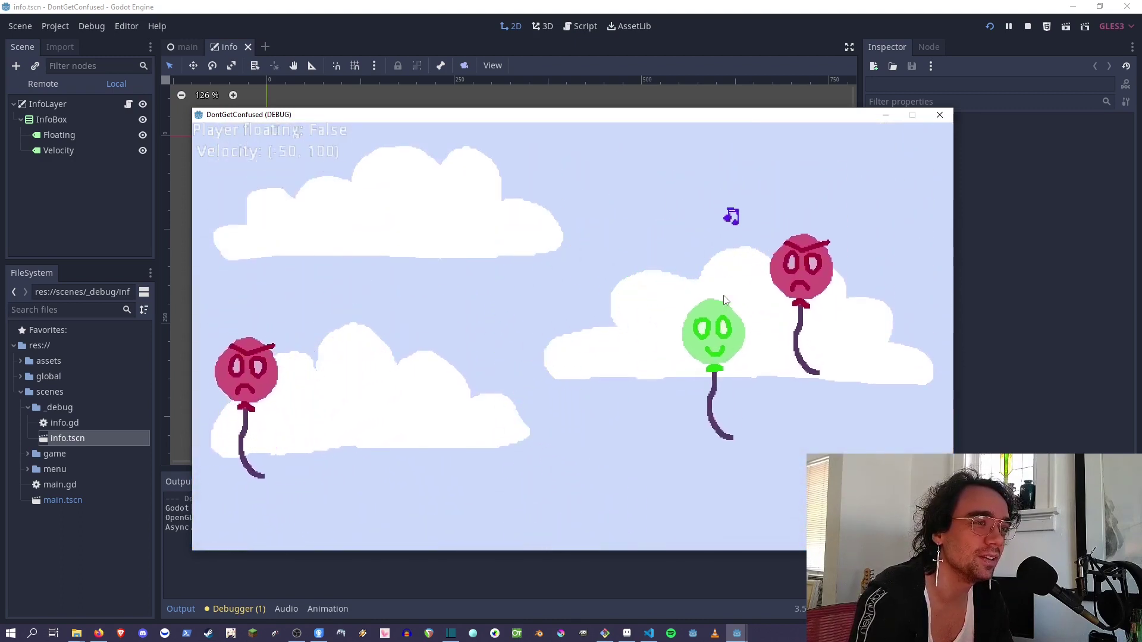
pyautogui.press('Left')
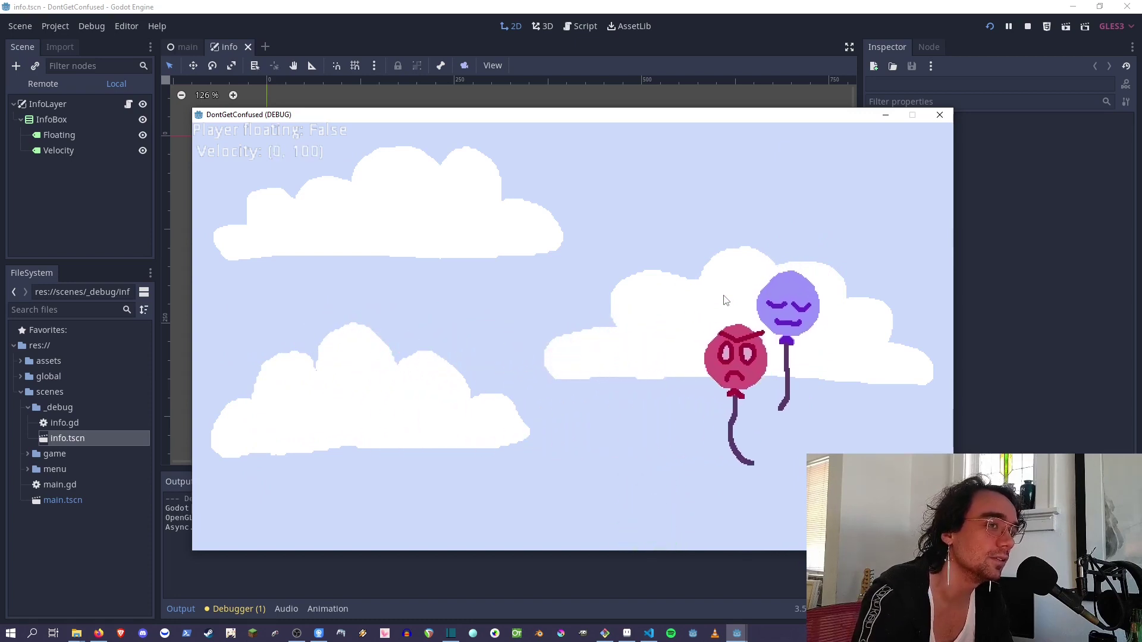
pyautogui.press('Up')
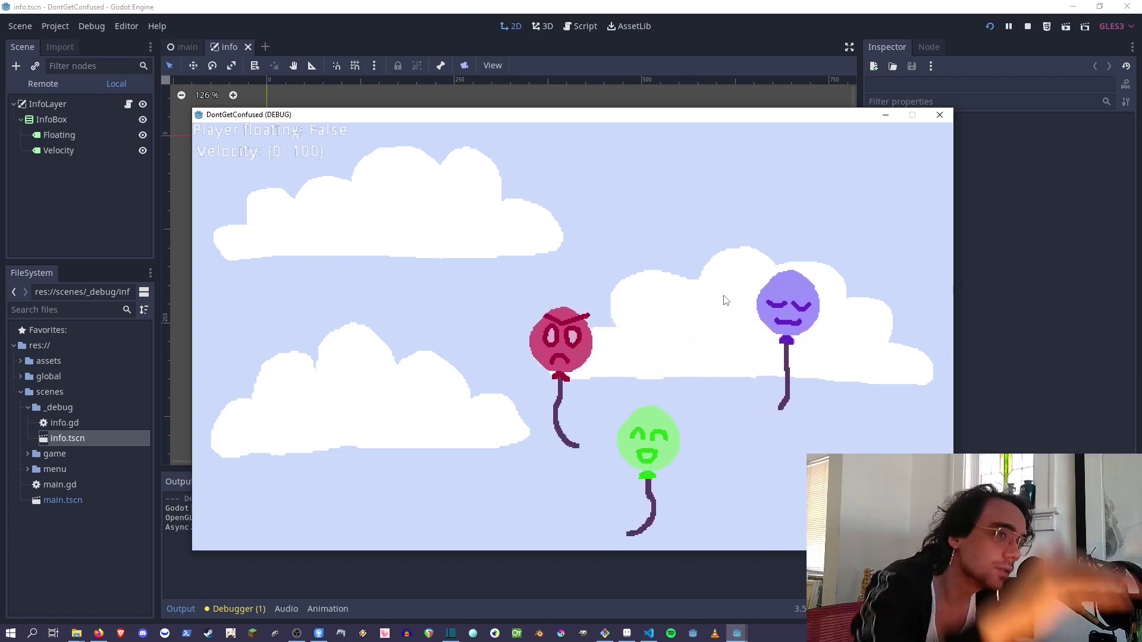
pyautogui.press('Up')
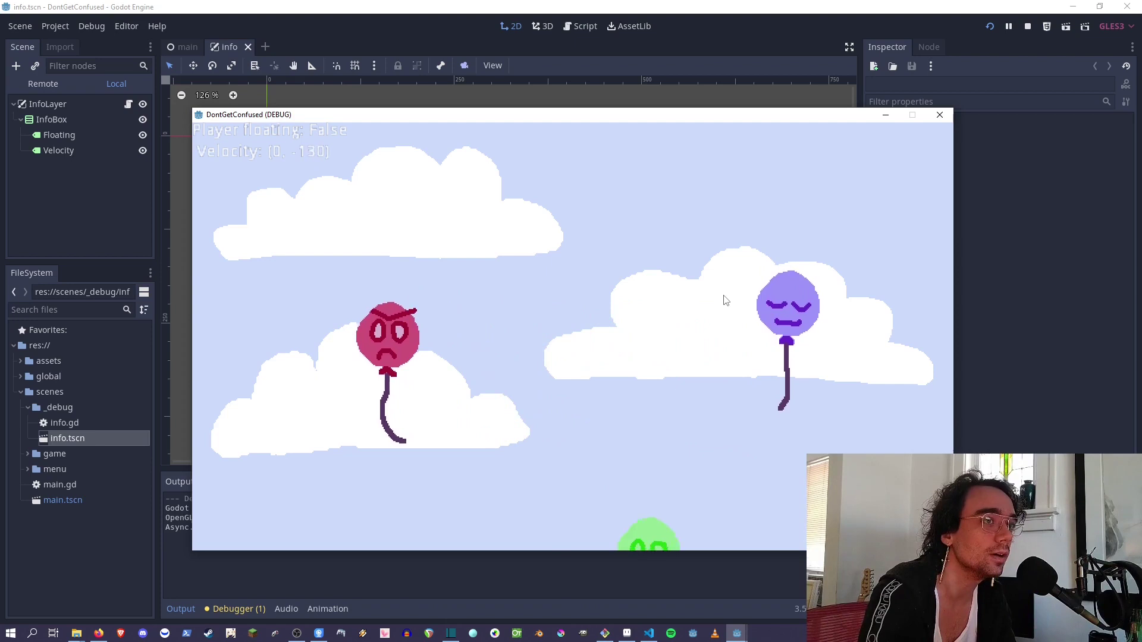
pyautogui.press('Left')
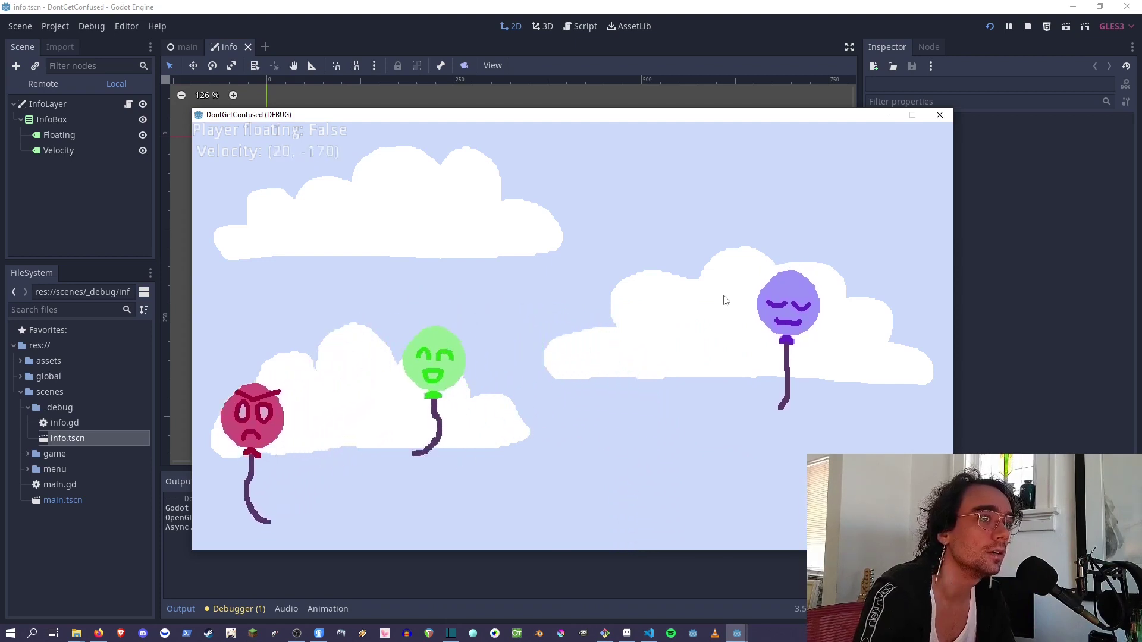
pyautogui.press('Up')
pyautogui.press('Right')
pyautogui.press('Left')
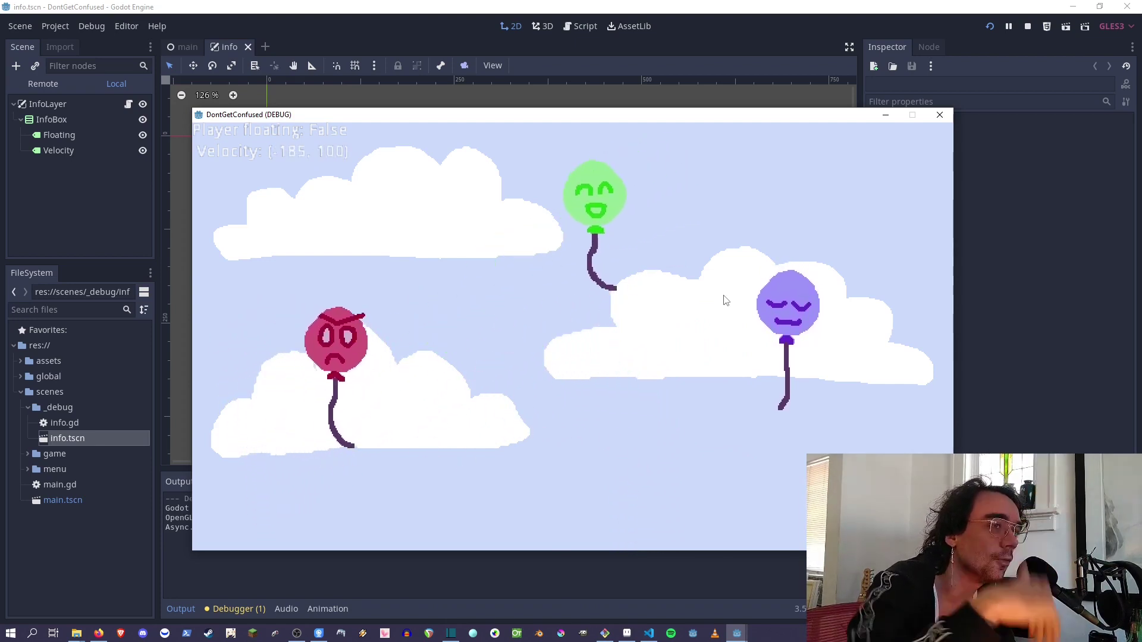
# Step: Keep steering the balloon side to side and float it up to mid-screen
pyautogui.press('Right')
pyautogui.press('Up')
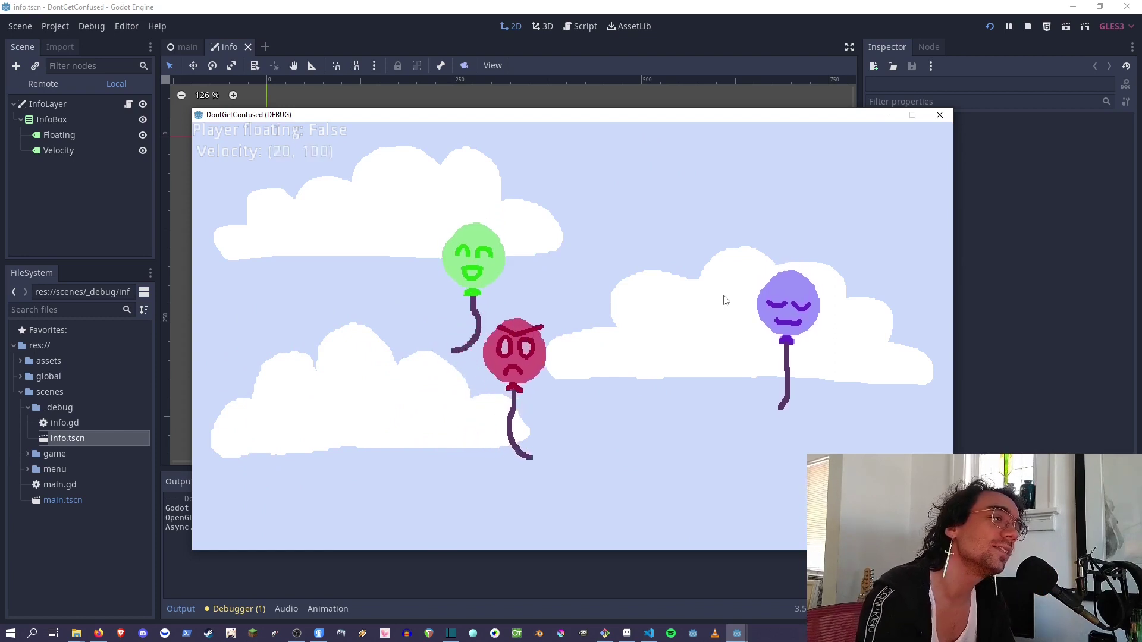
pyautogui.press('Left')
pyautogui.press('Up')
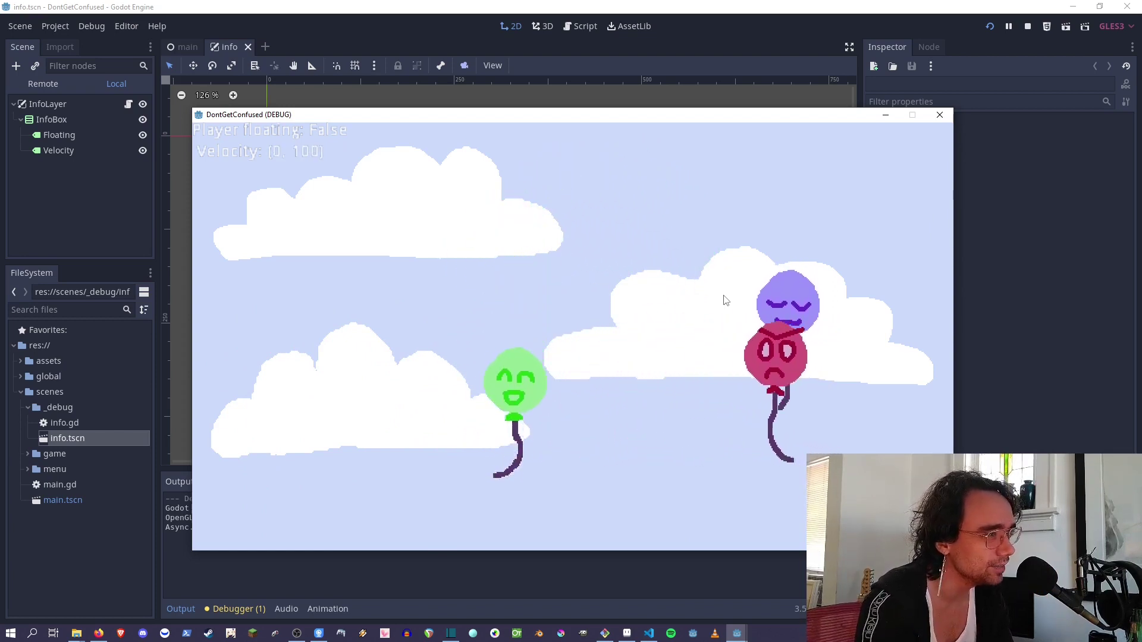
pyautogui.press('Up')
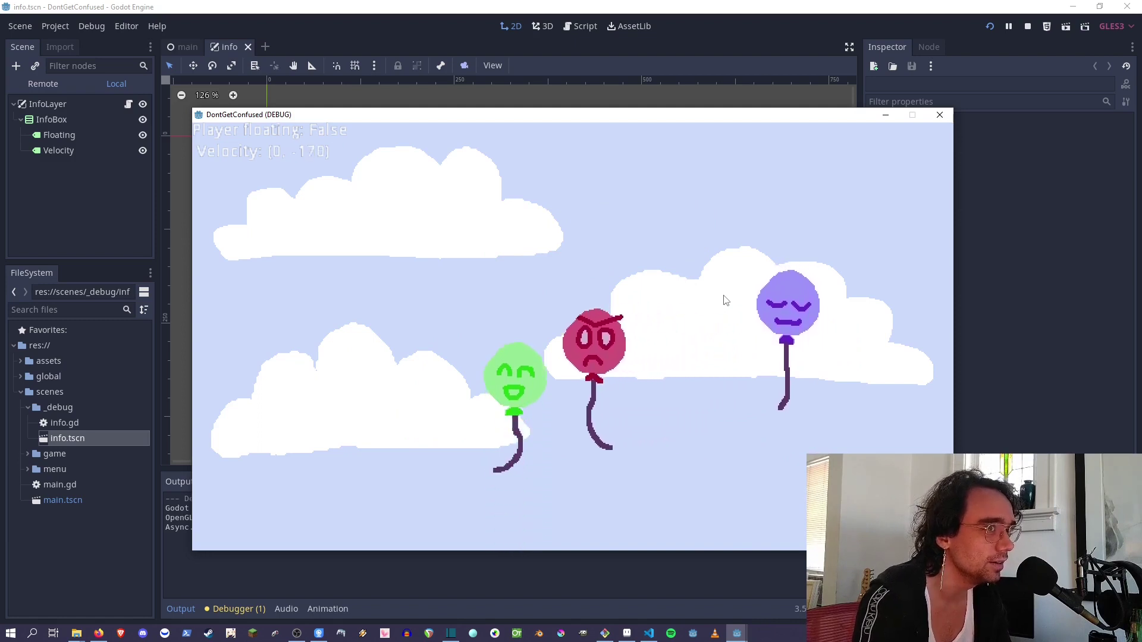
pyautogui.press('Up')
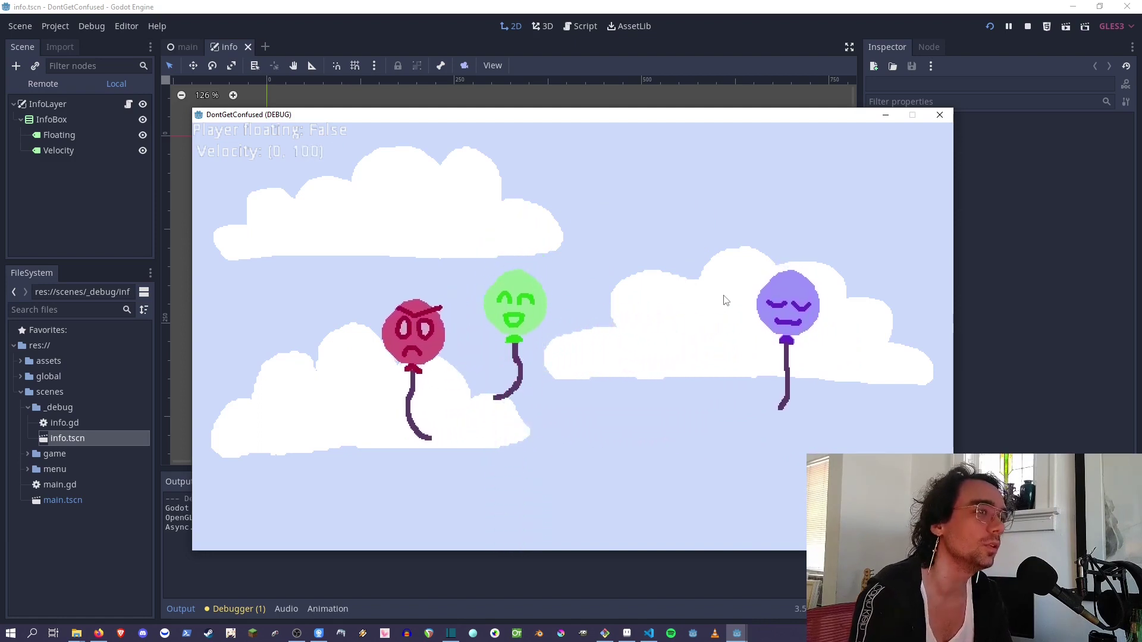
pyautogui.press('Up')
pyautogui.press('Up')
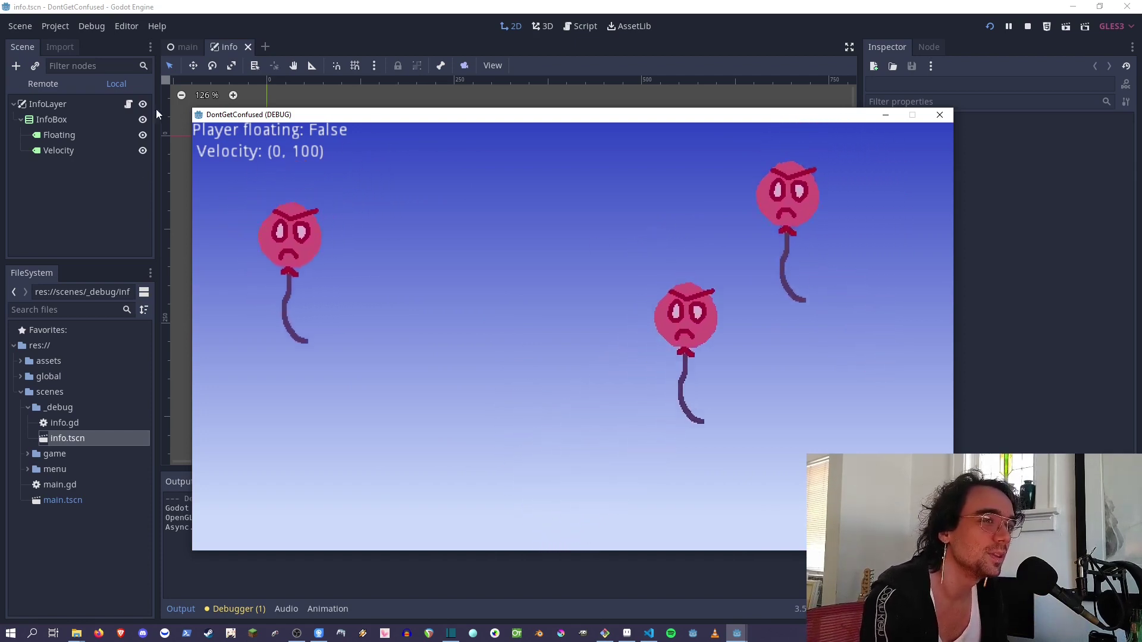
# Step: Fly the balloon left, right and upward into the starry night sky beside the crescent moon
pyautogui.press('space')
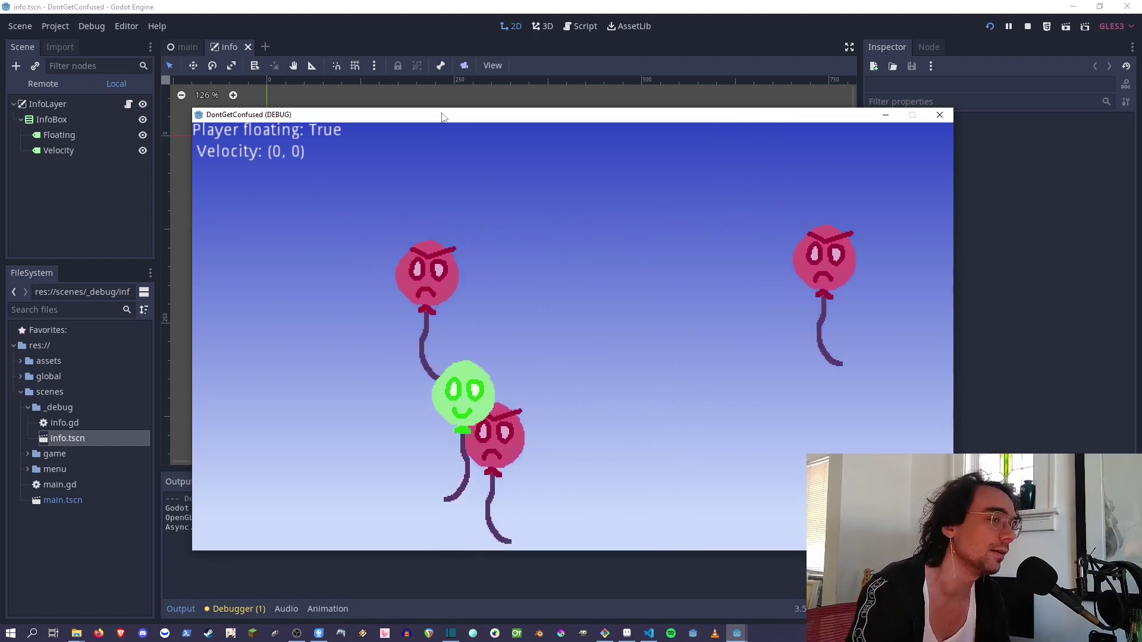
pyautogui.press('Right')
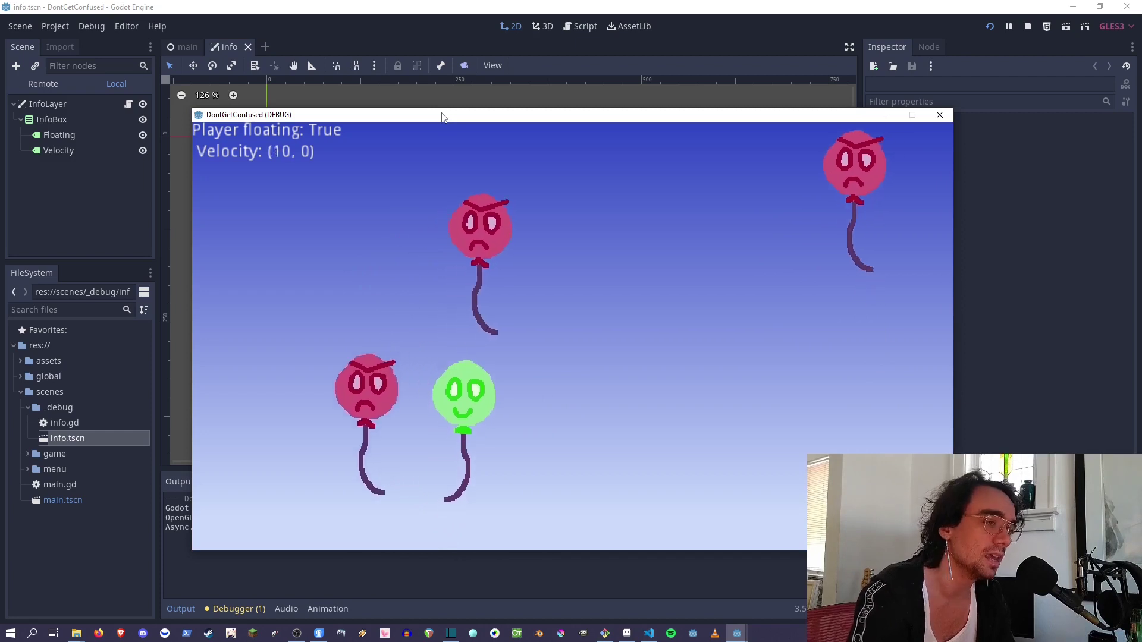
pyautogui.press('Left')
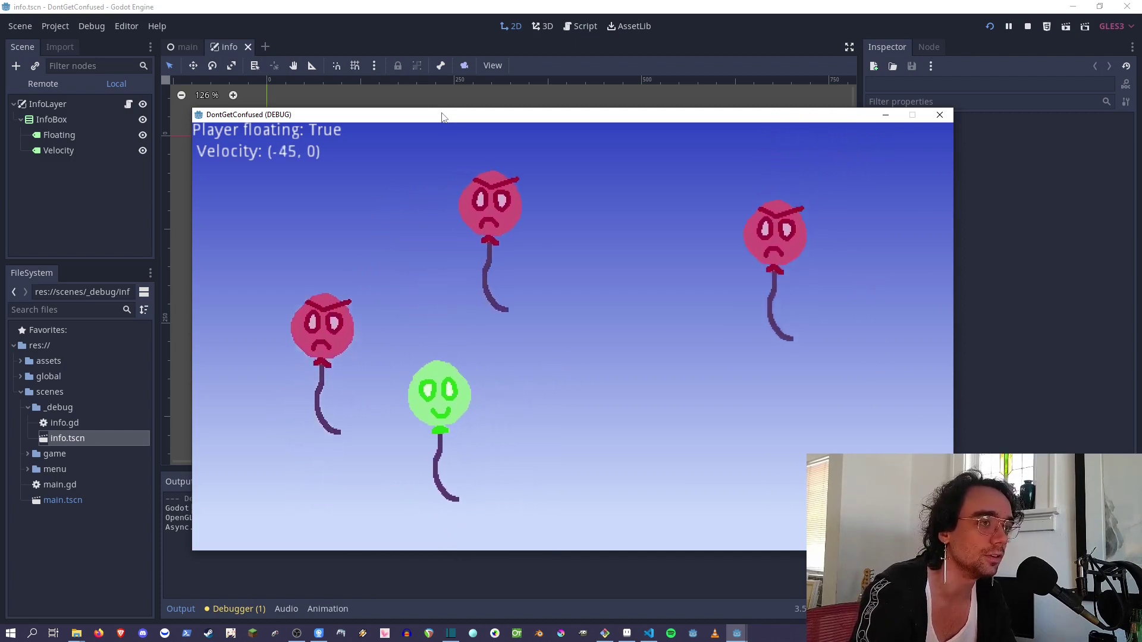
pyautogui.press('Left')
pyautogui.press('Right')
pyautogui.press('space')
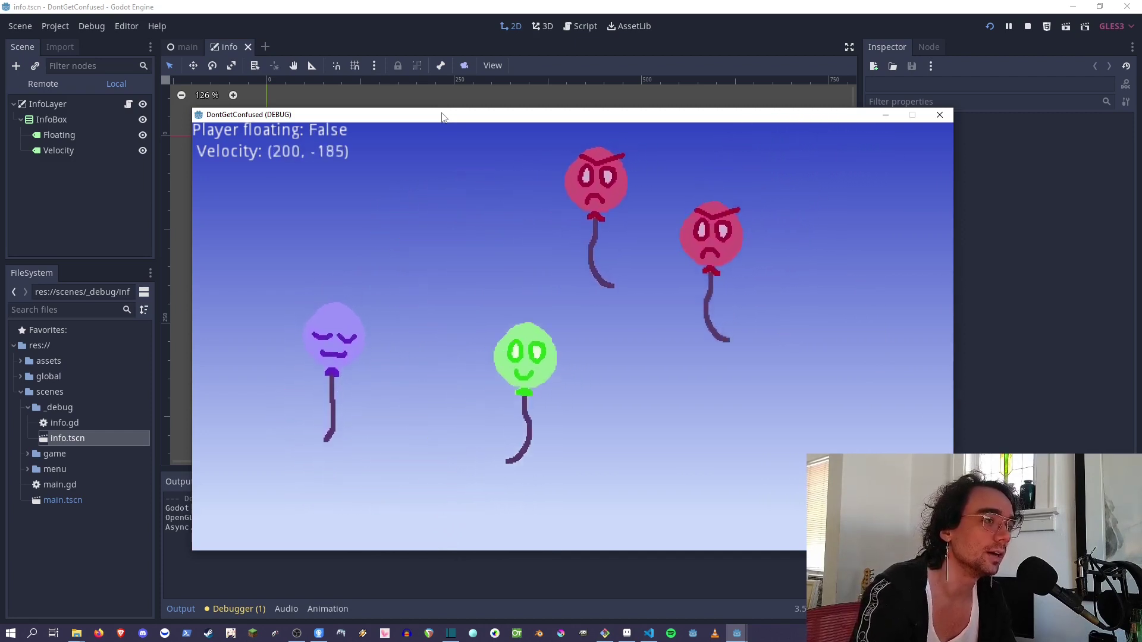
pyautogui.press('Left')
pyautogui.press('space')
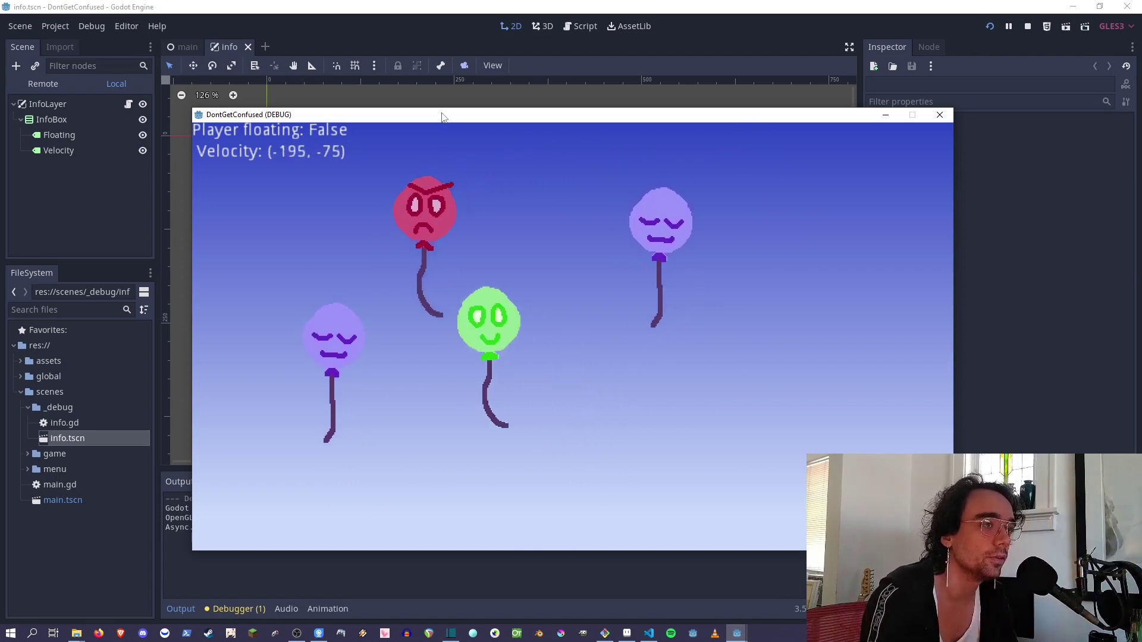
pyautogui.press('Right')
pyautogui.press('space')
pyautogui.press('space')
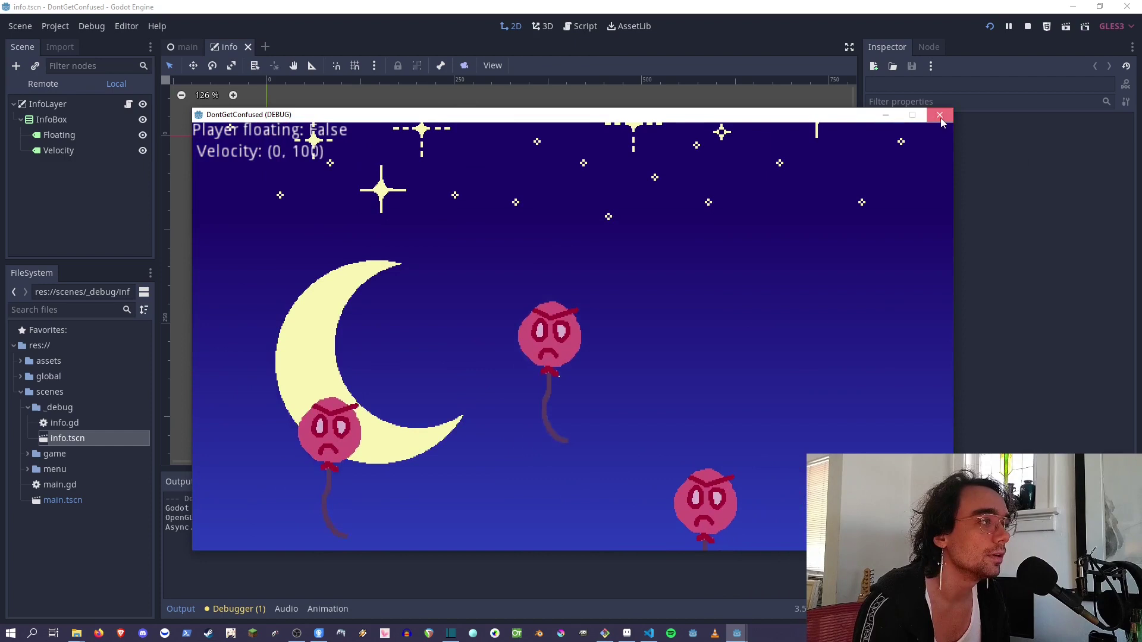
# Step: Stop the debug run, open scenes/game/game_world.tscn, and select its InfoLayer node
pyautogui.click(939, 115)
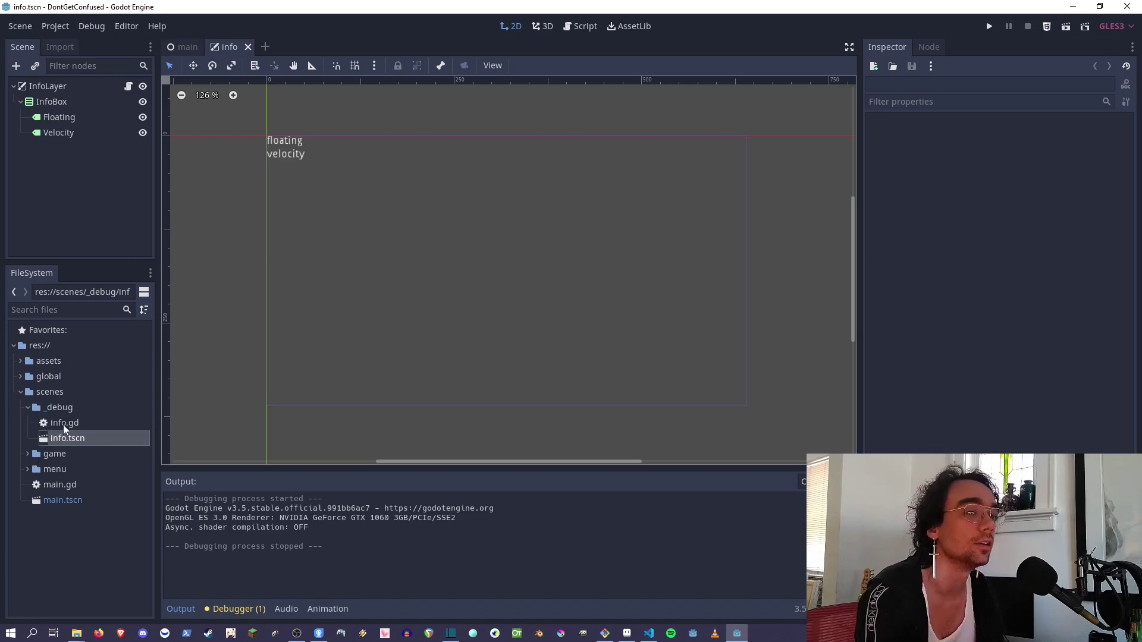
pyautogui.click(27, 454)
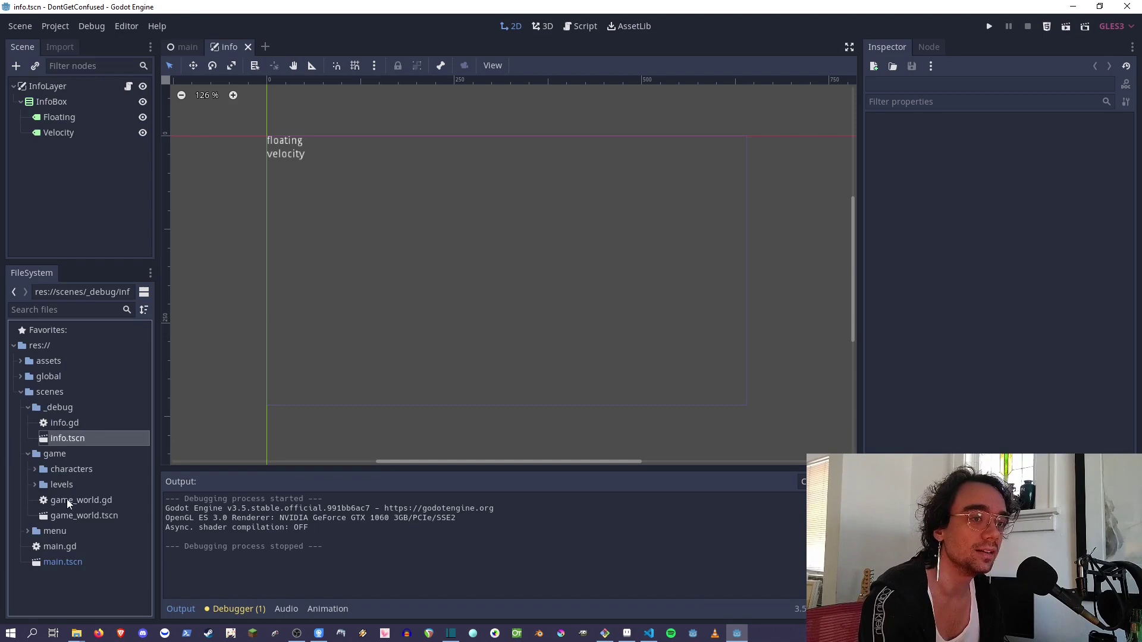
pyautogui.doubleClick(61, 516)
pyautogui.click(47, 165)
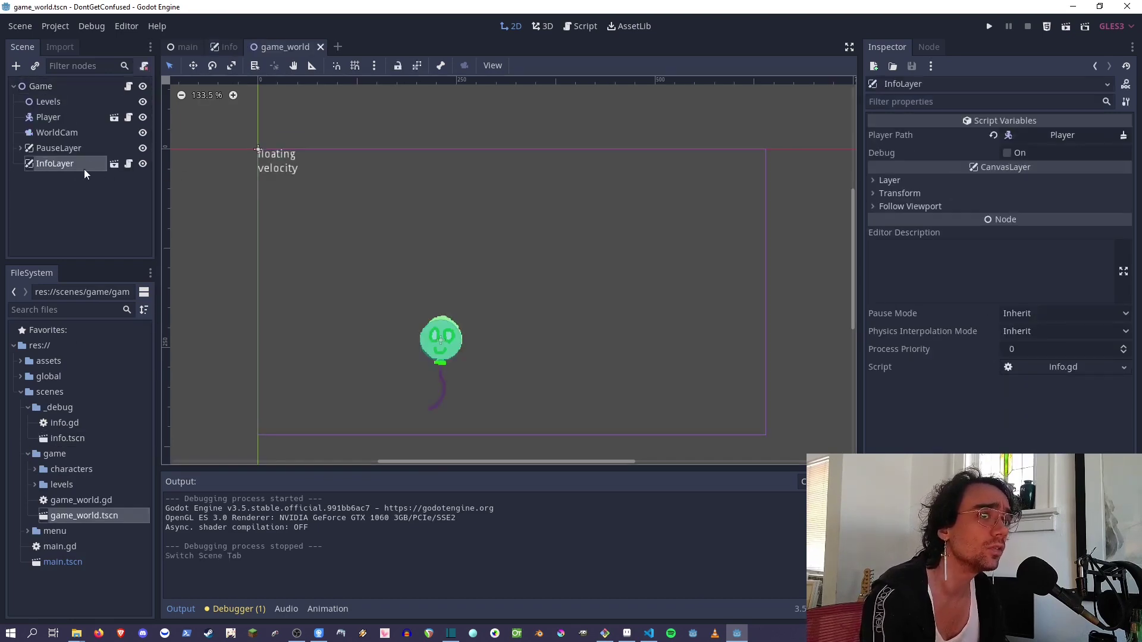
# Step: Hide and reshow the InfoLayer debug text, then collapse the game and _debug folders
pyautogui.click(143, 164)
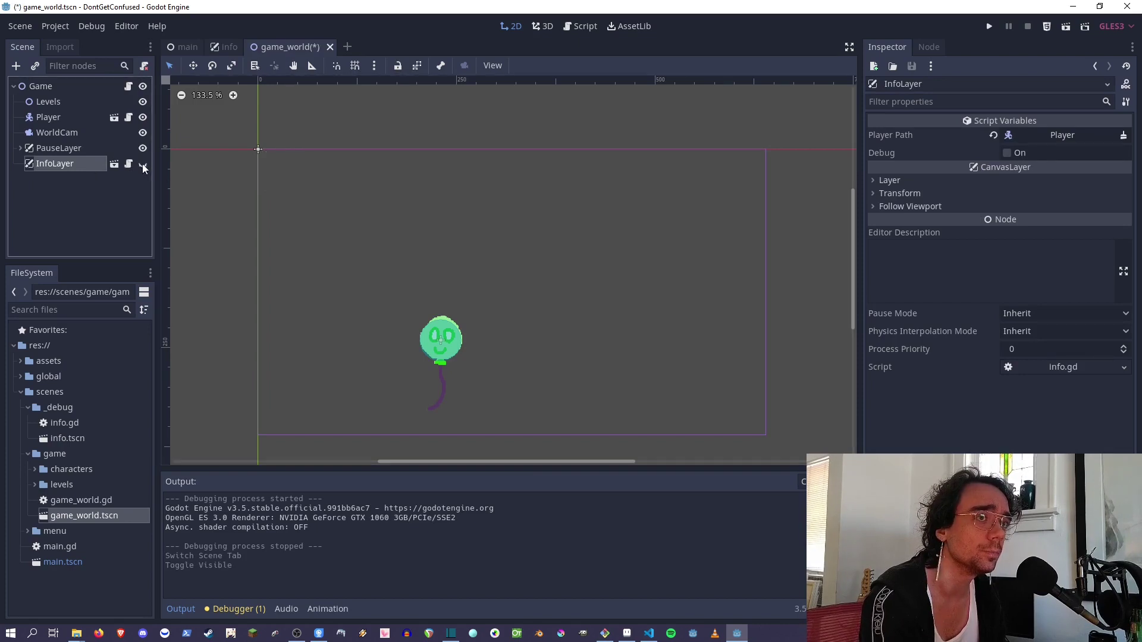
pyautogui.click(143, 164)
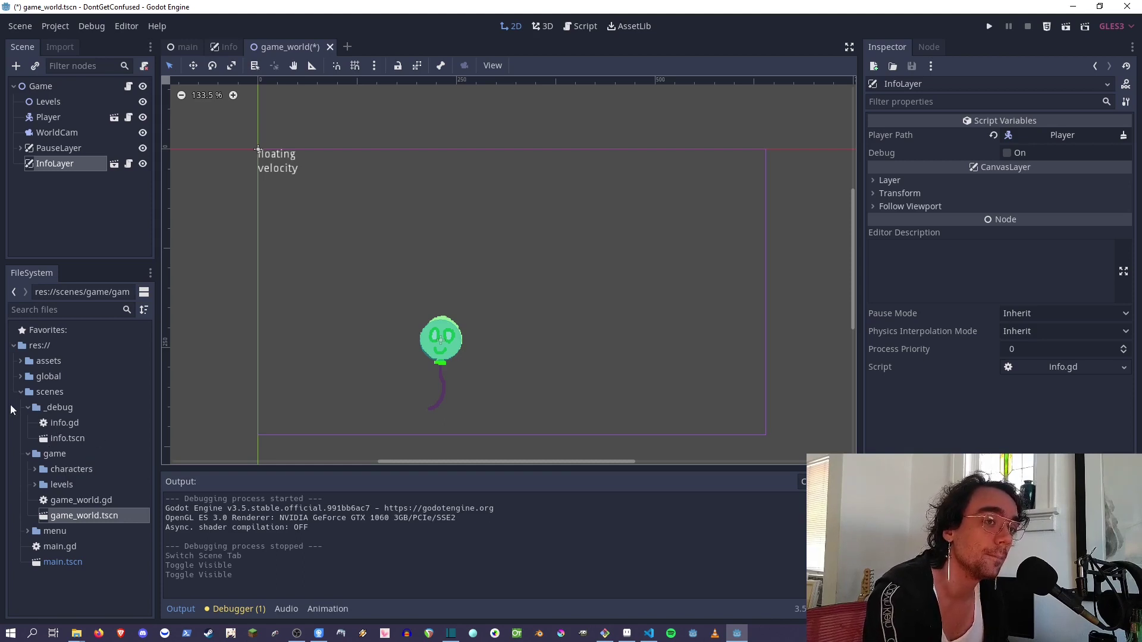
pyautogui.click(29, 454)
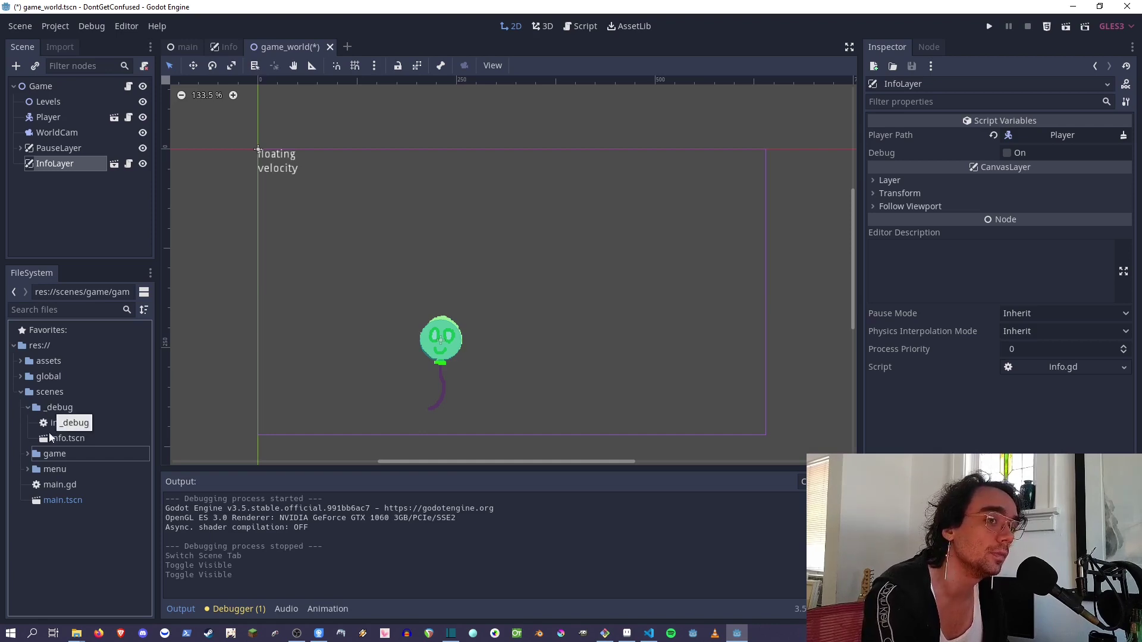
pyautogui.click(27, 408)
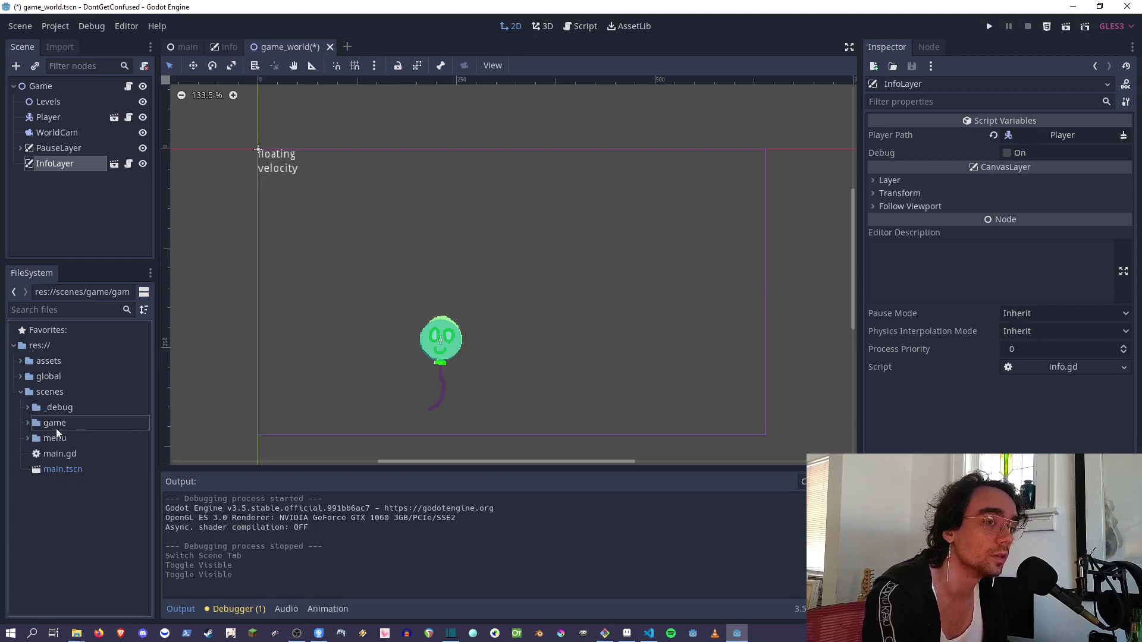
# Step: Create a new folder named 'areas' inside the scenes folder
pyautogui.rightClick(42, 391)
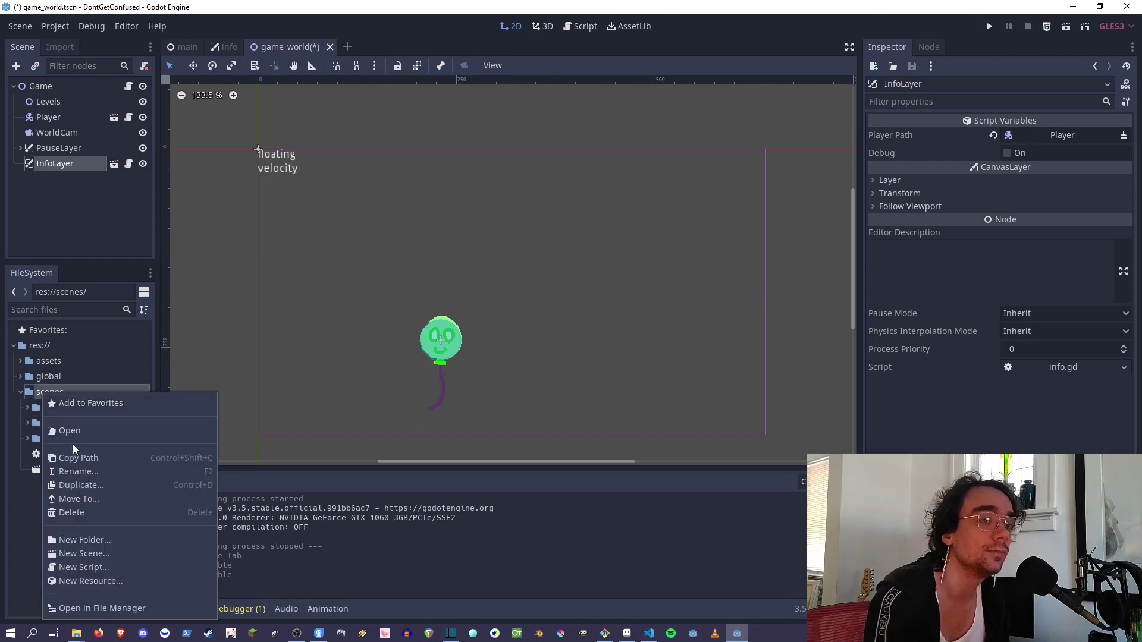
pyautogui.click(119, 542)
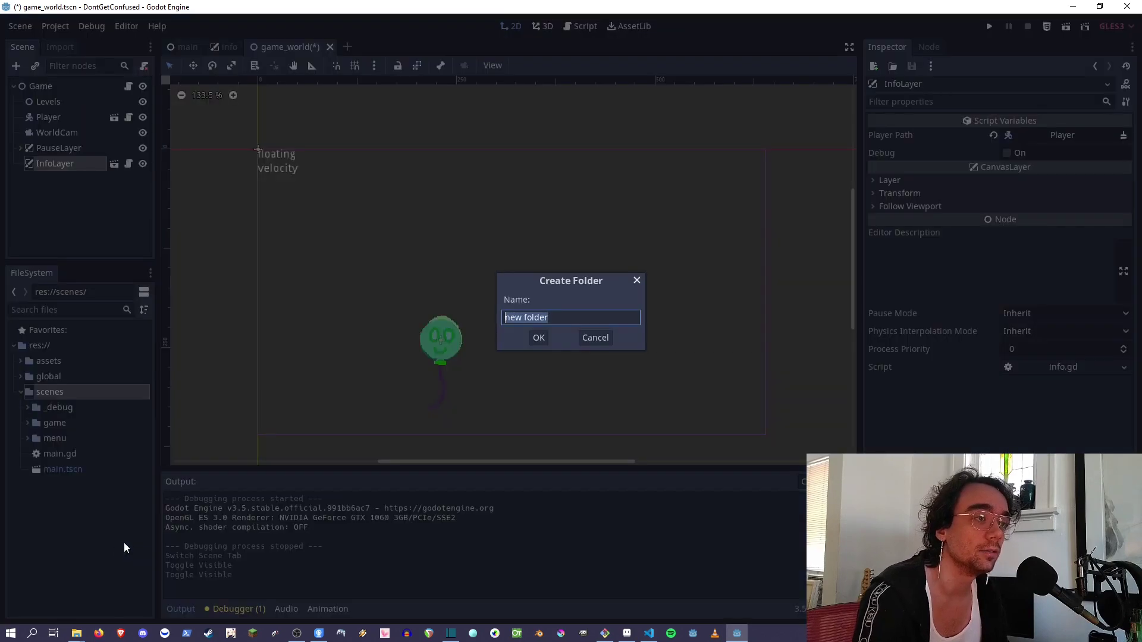
pyautogui.write('areas')
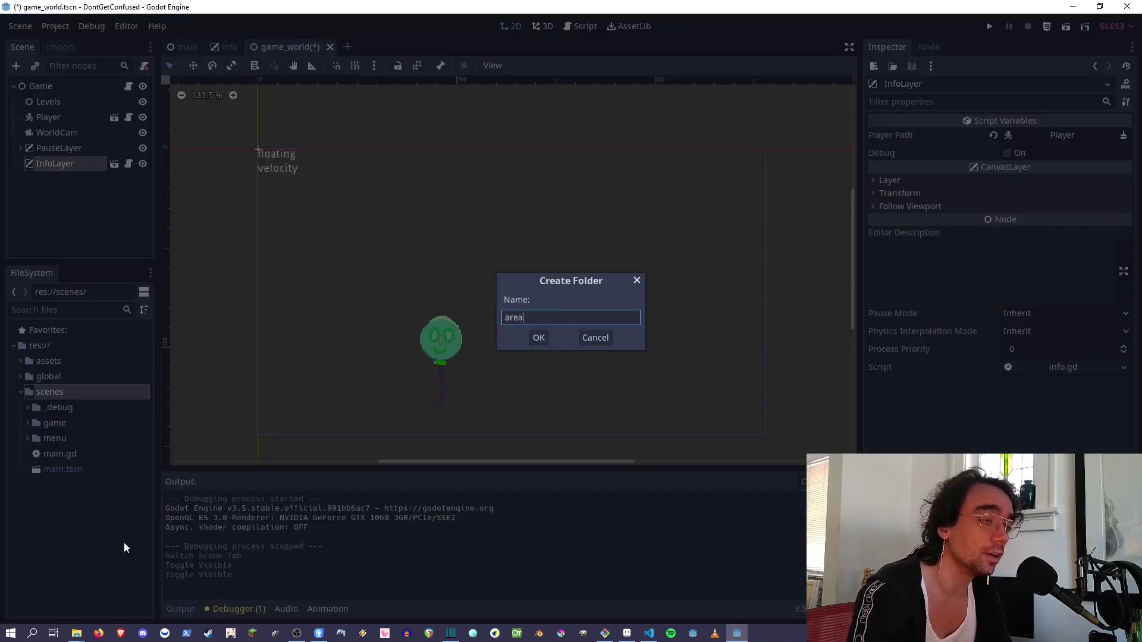
pyautogui.press('Return')
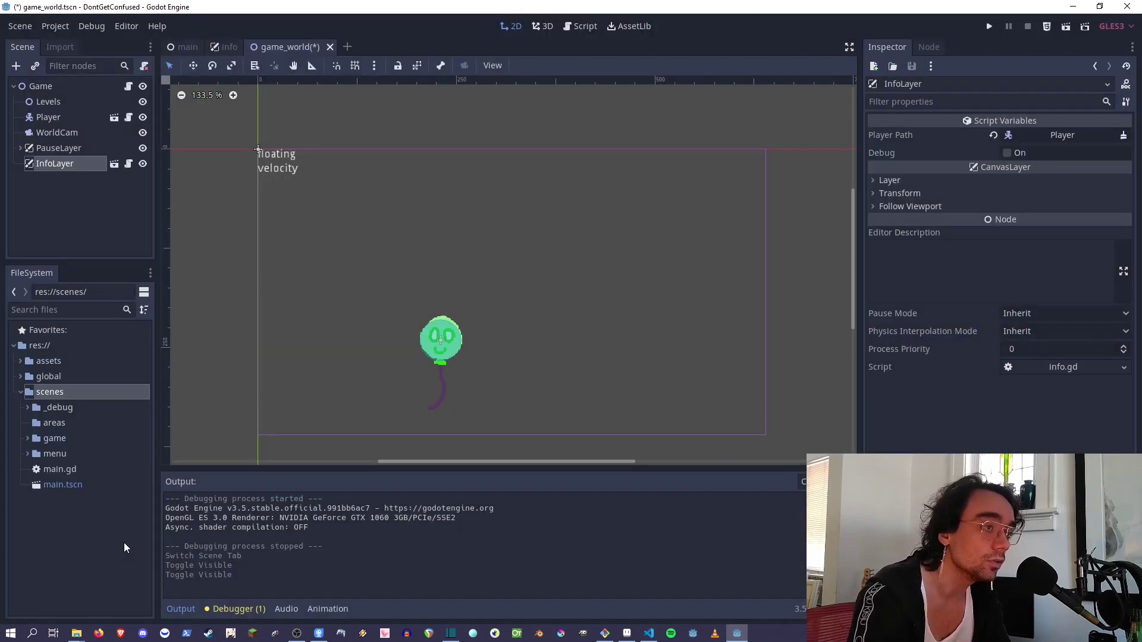
# Step: Select the areas, _debug, game and menu folders in turn to compare them
pyautogui.click(42, 424)
pyautogui.click(38, 409)
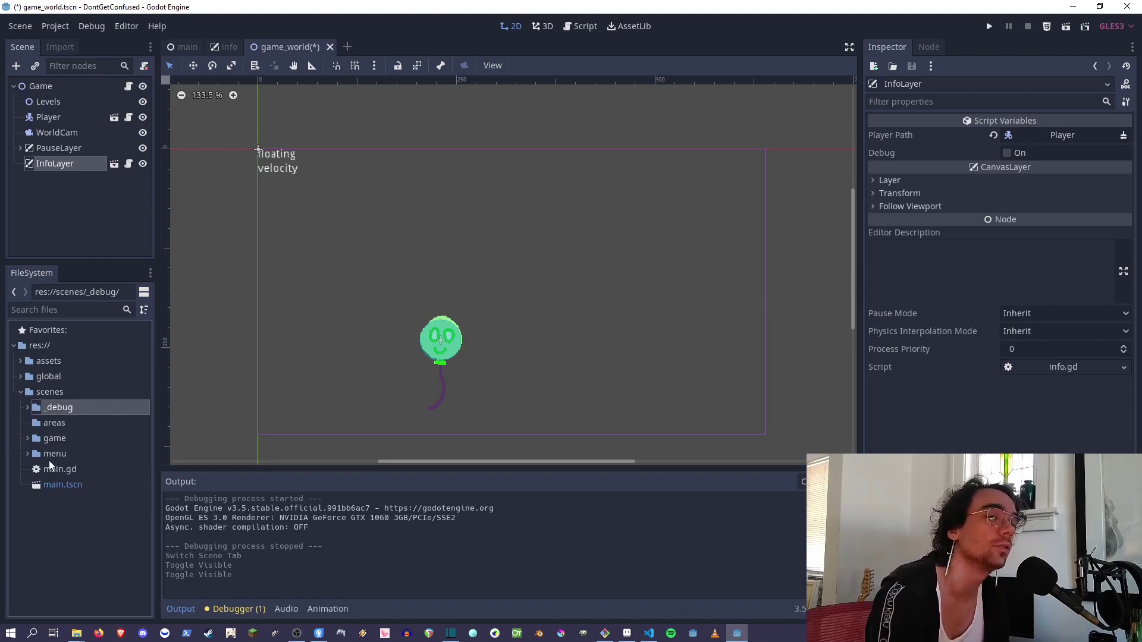
pyautogui.click(43, 427)
pyautogui.keyDown('shift'); pyautogui.click(38, 454); pyautogui.keyUp('shift')
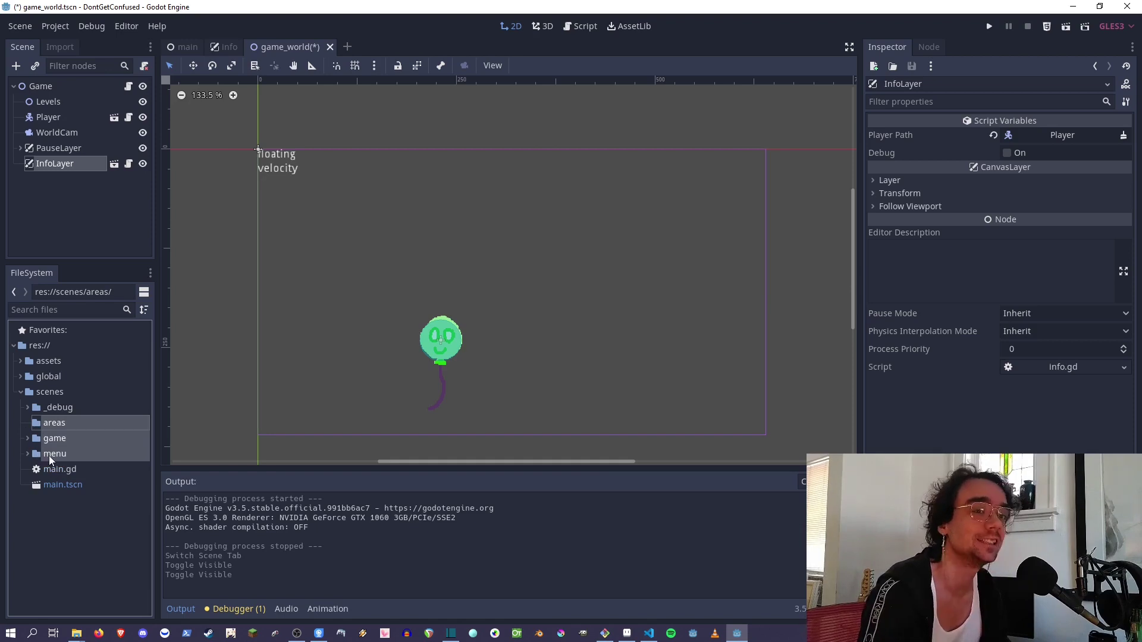
pyautogui.click(60, 410)
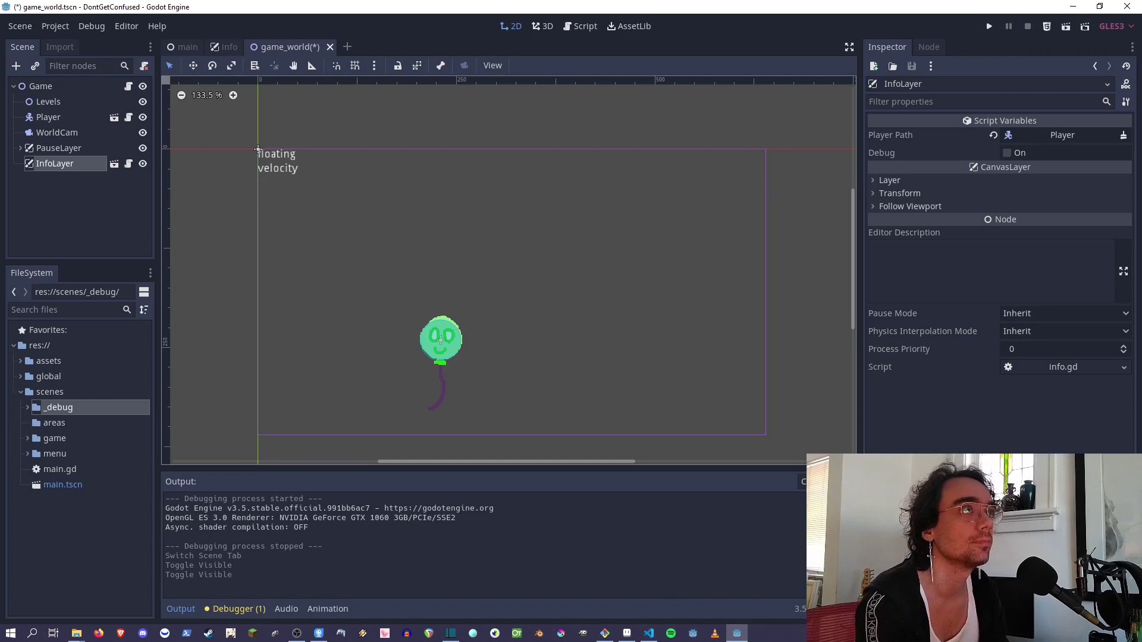
# Step: Expand the game folder and open the player scene in the 2D view
pyautogui.click(43, 423)
pyautogui.click(35, 443)
pyautogui.click(27, 440)
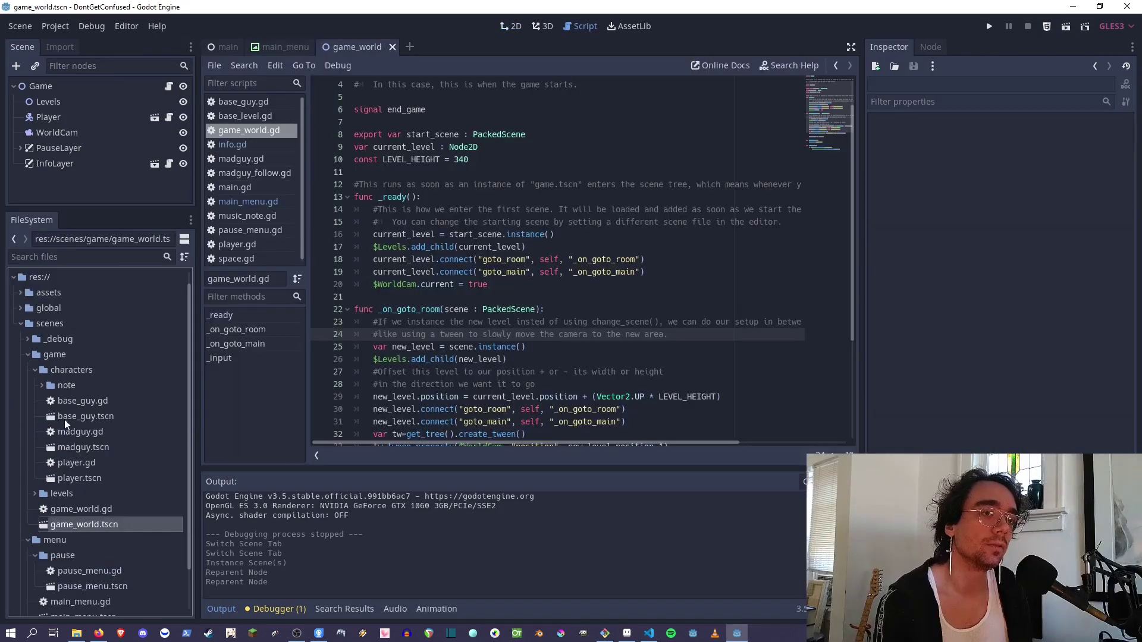
pyautogui.click(513, 28)
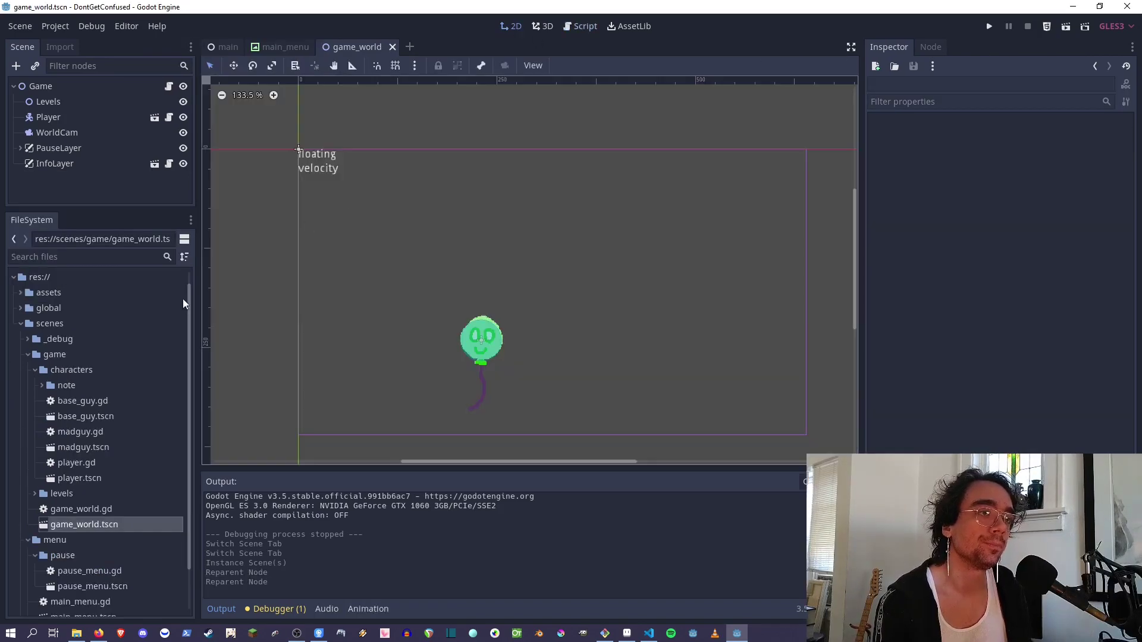
pyautogui.click(54, 480)
pyautogui.doubleClick(53, 479)
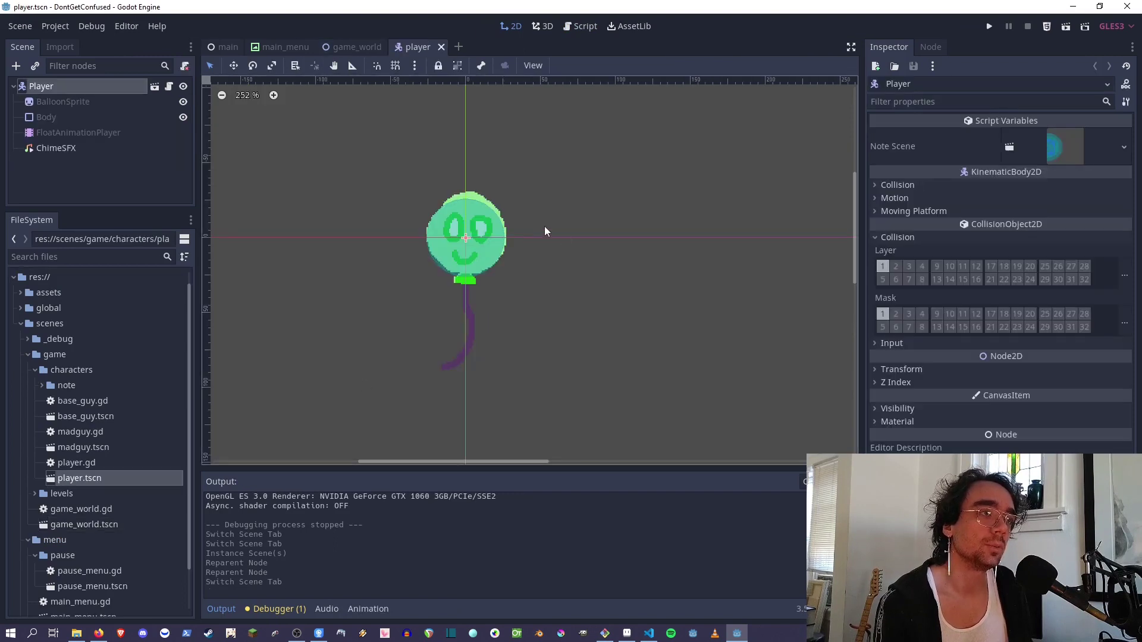
# Step: Open the madguy and base_guy scenes, inspecting BalloonSprite and the player's ChimeSFX node
pyautogui.doubleClick(61, 450)
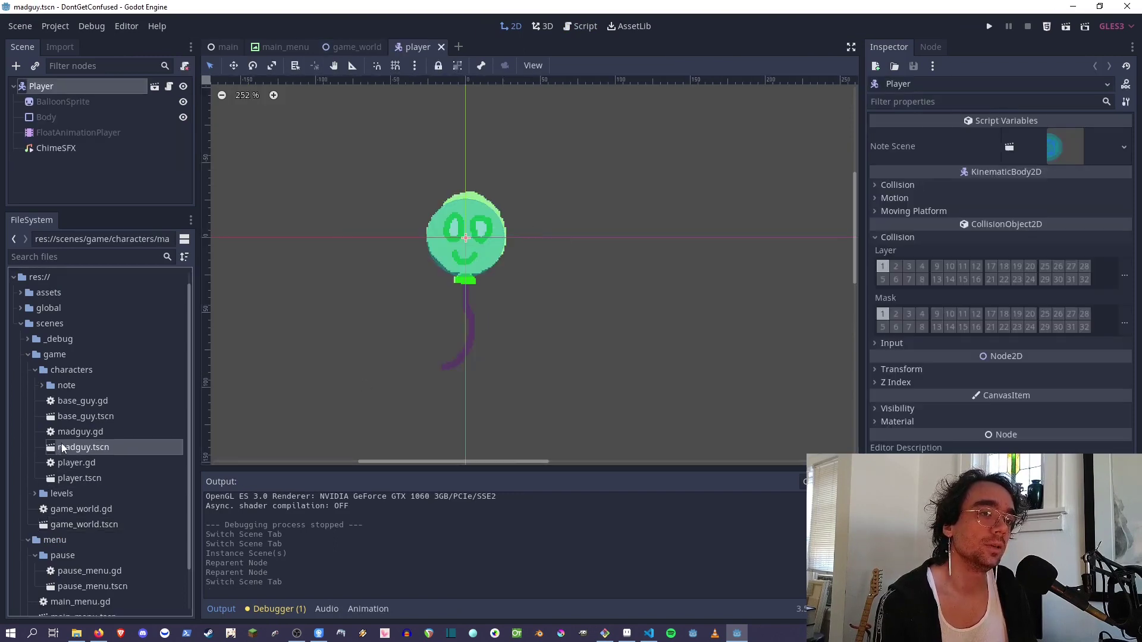
pyautogui.doubleClick(57, 417)
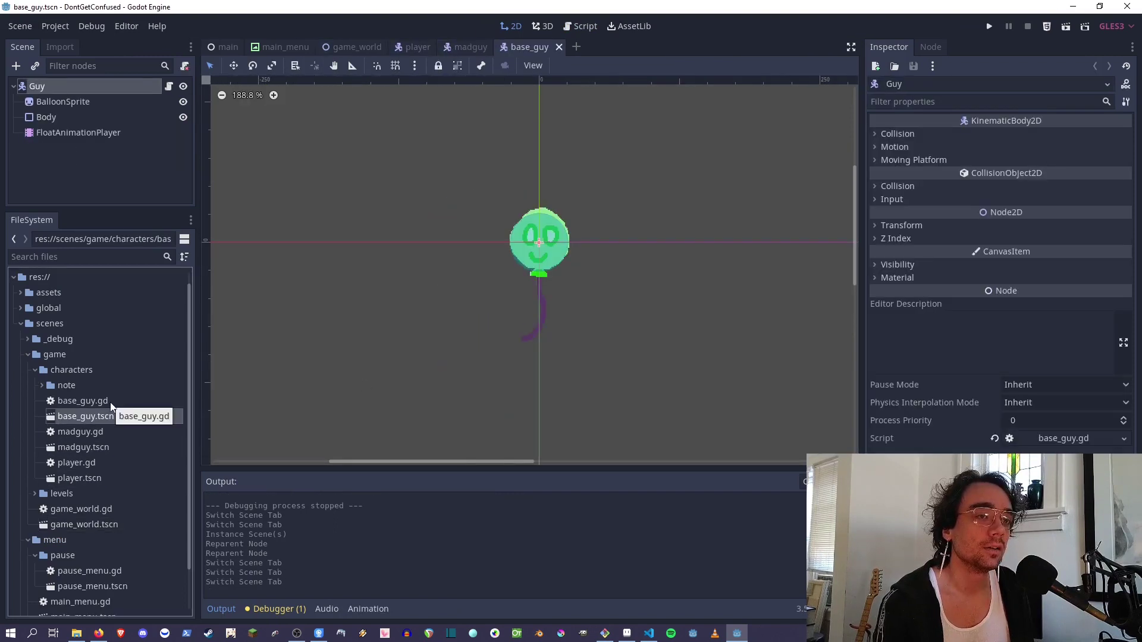
pyautogui.click(62, 101)
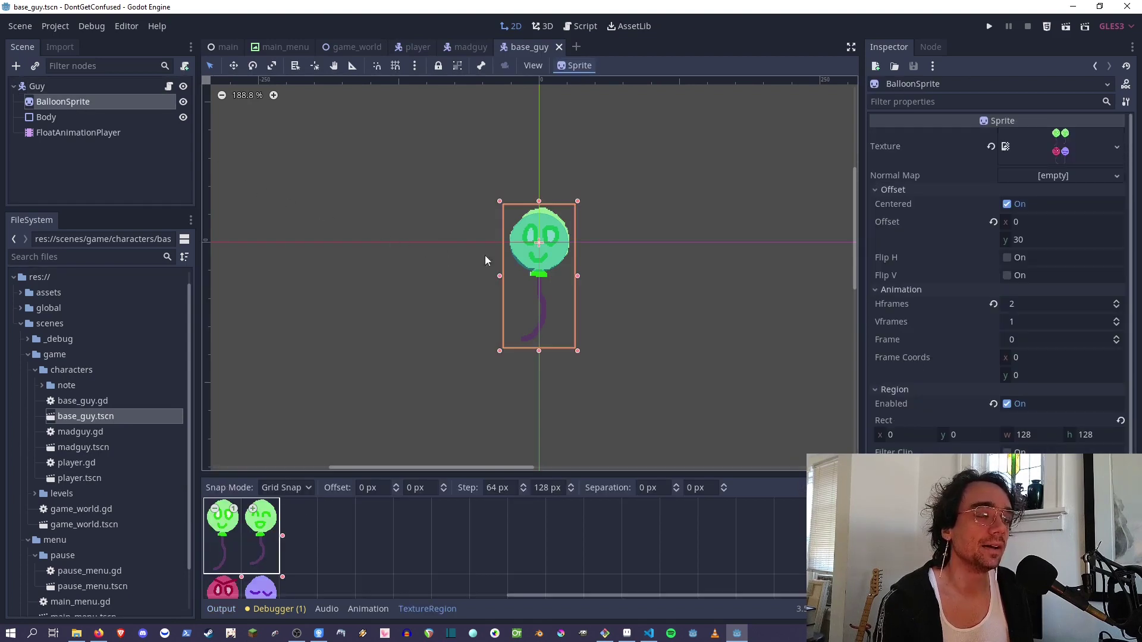
pyautogui.doubleClick(55, 448)
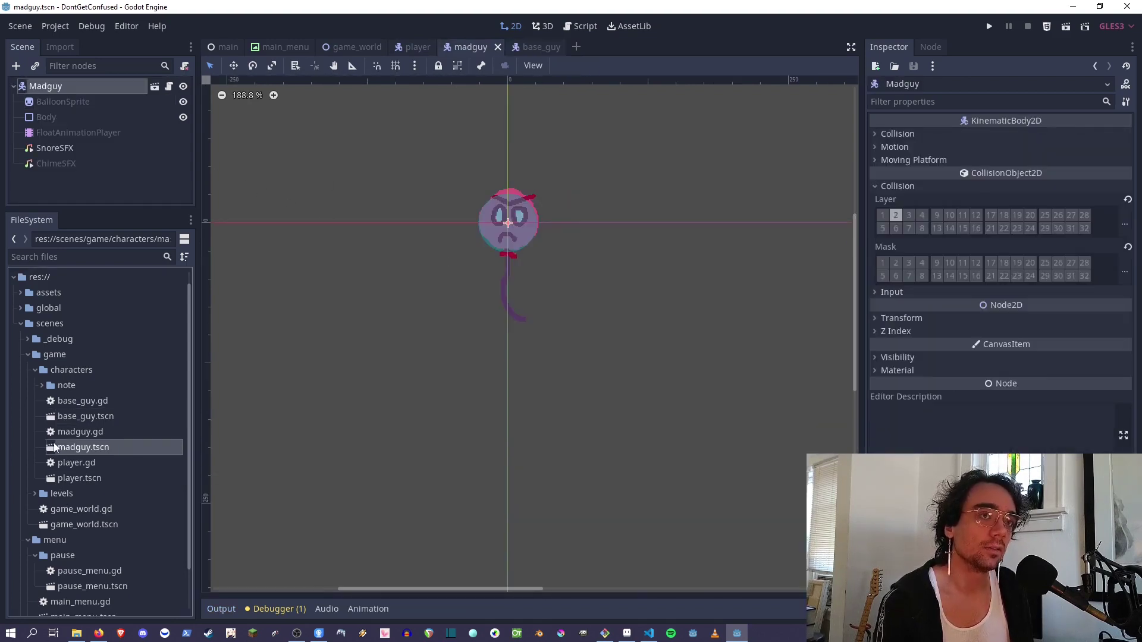
pyautogui.doubleClick(53, 479)
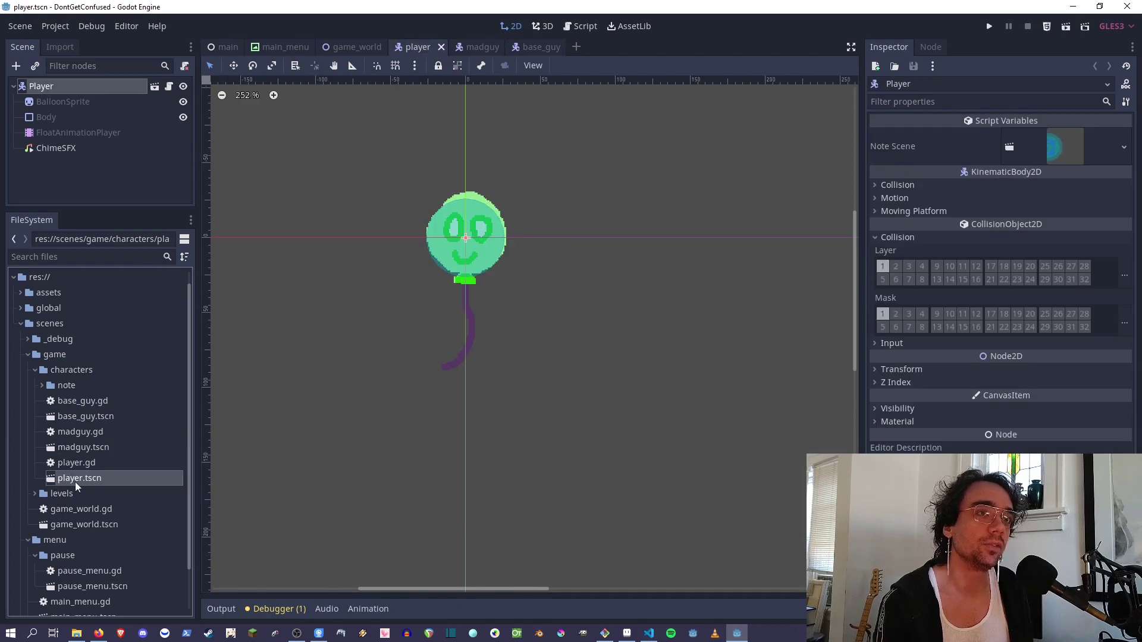
pyautogui.click(42, 149)
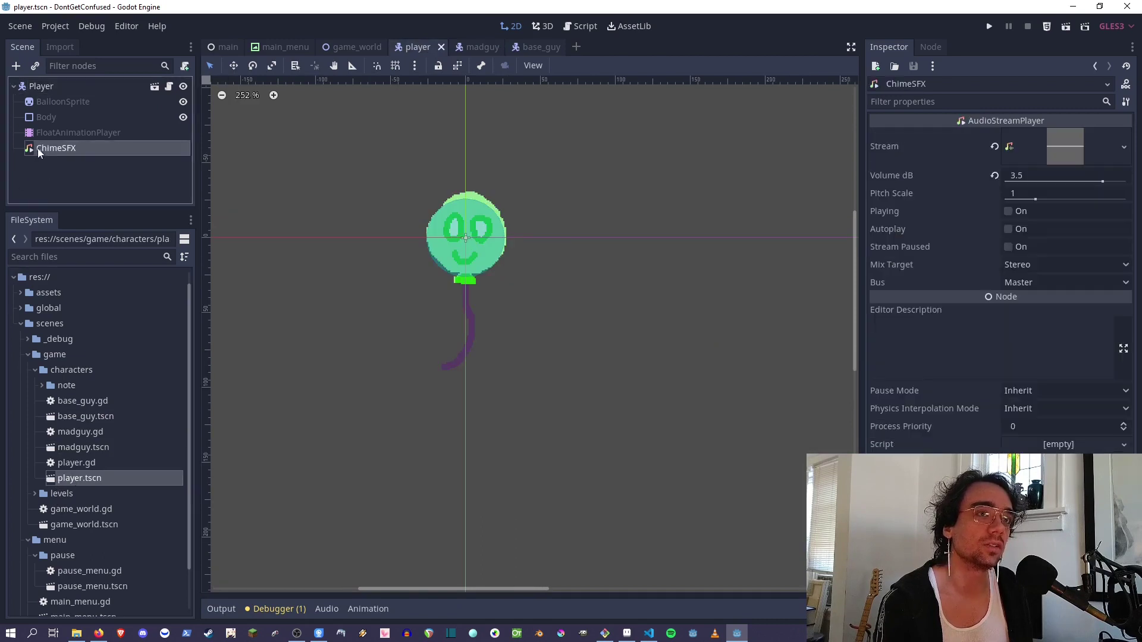
# Step: Switch between the madguy, player and base_guy scenes, ending on madguy
pyautogui.doubleClick(53, 448)
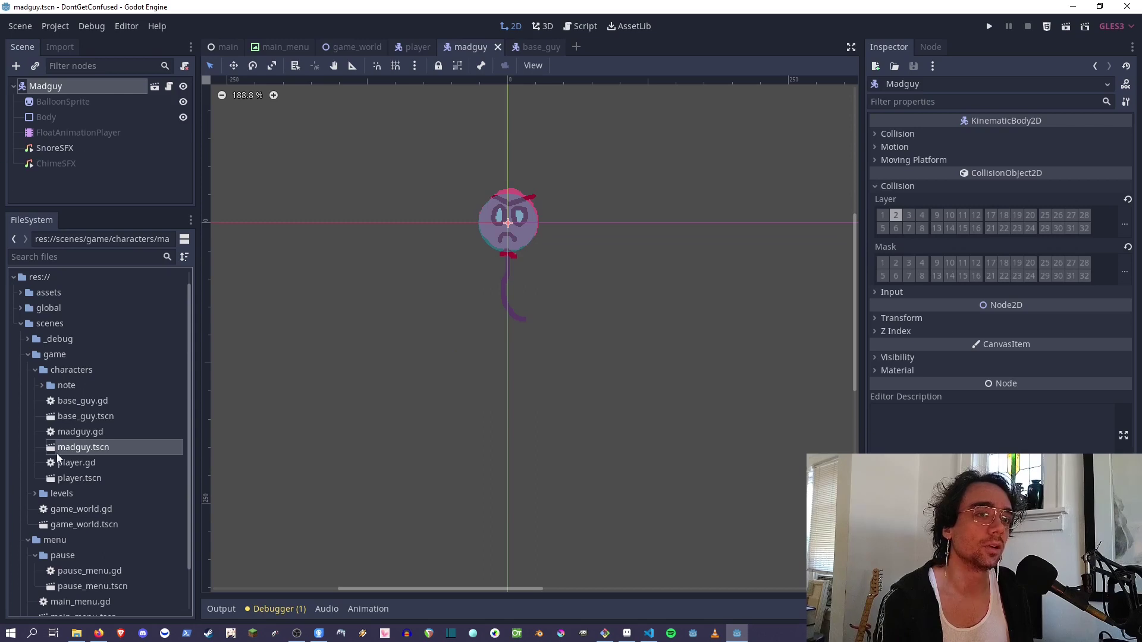
pyautogui.doubleClick(53, 481)
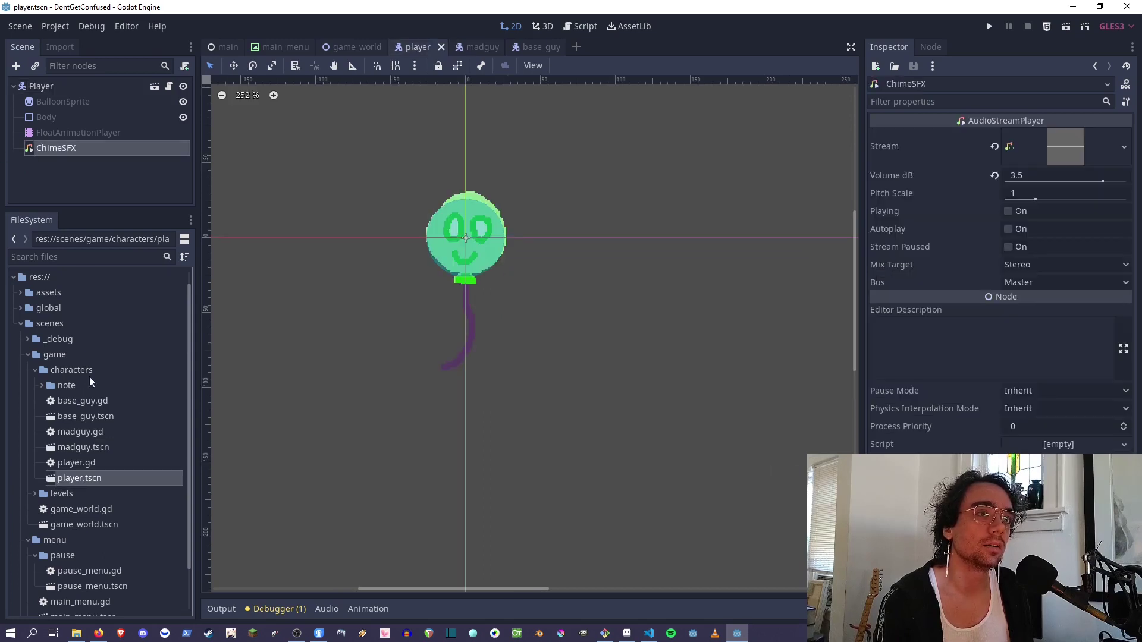
pyautogui.doubleClick(52, 450)
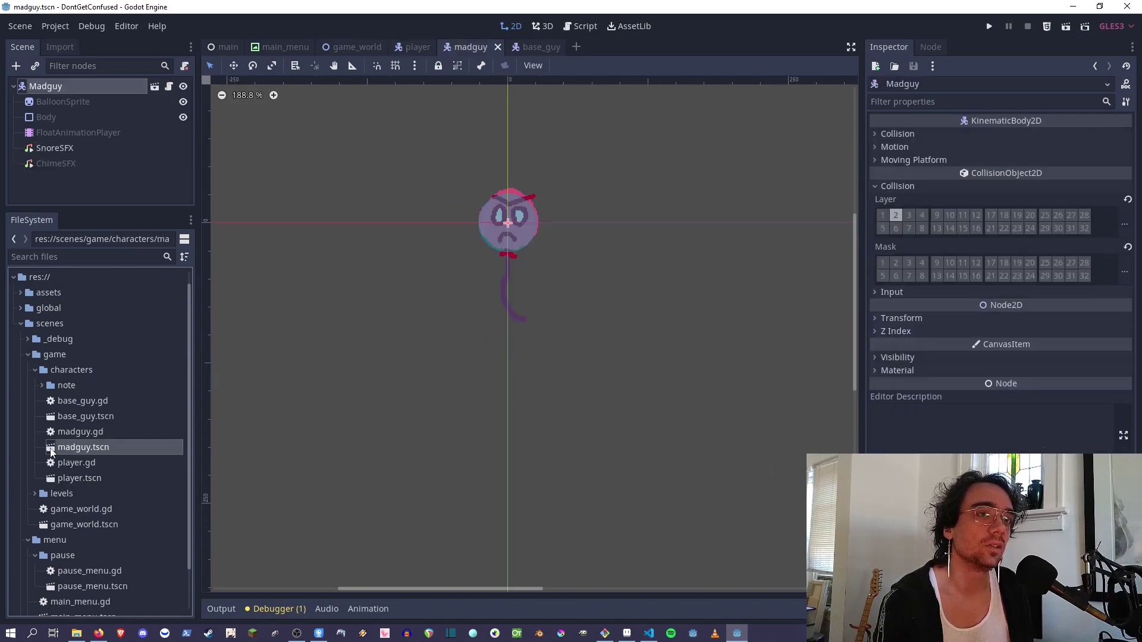
pyautogui.doubleClick(50, 417)
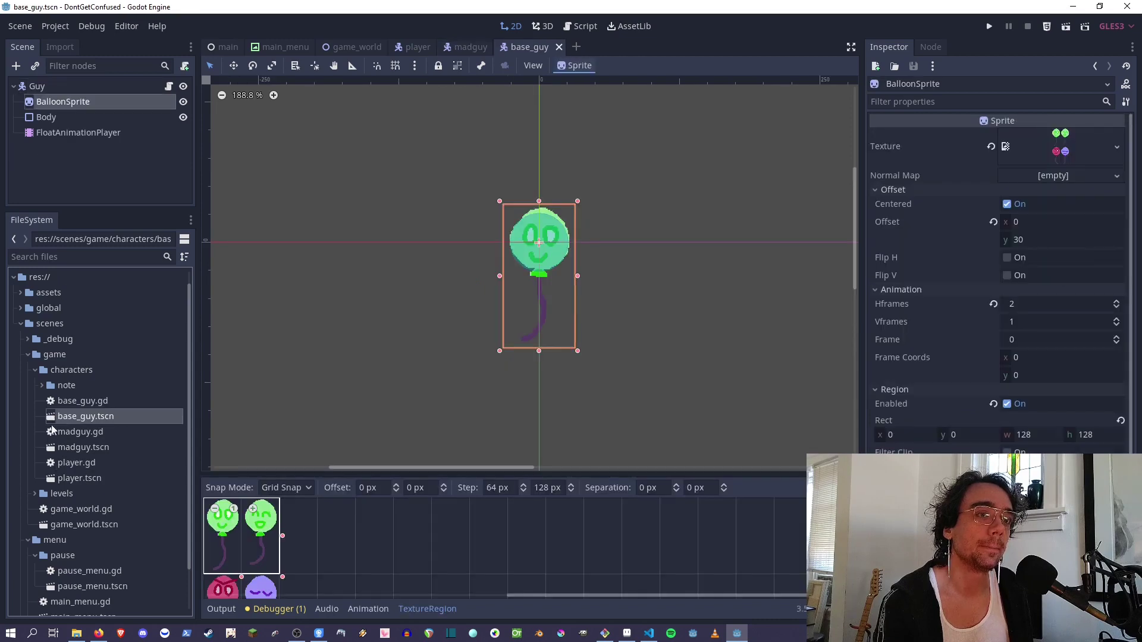
pyautogui.doubleClick(52, 480)
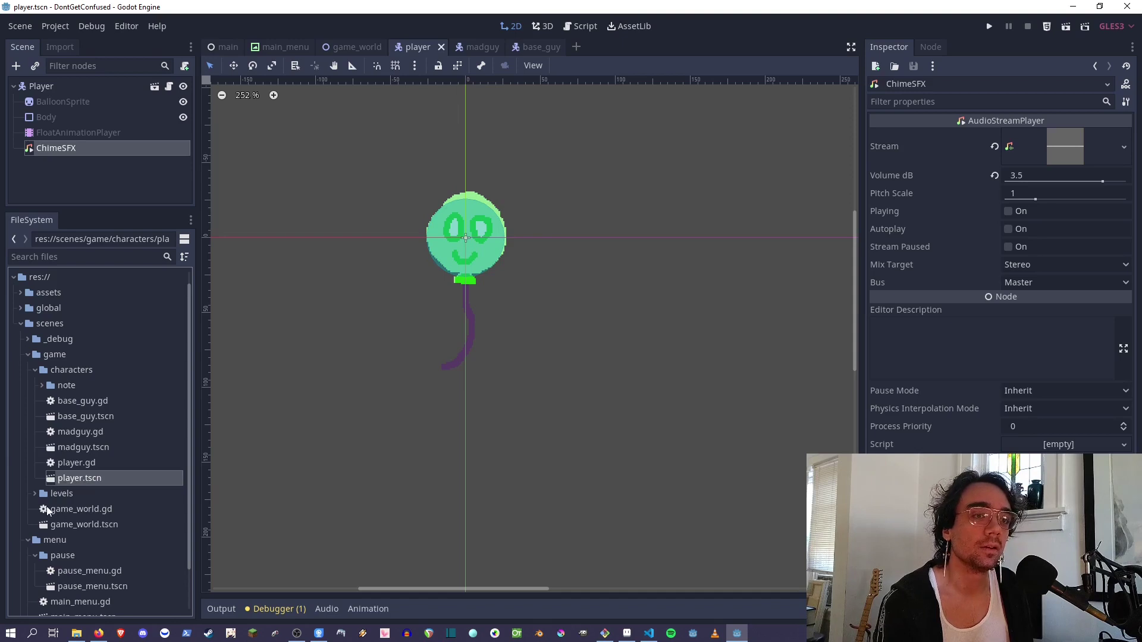
pyautogui.doubleClick(66, 449)
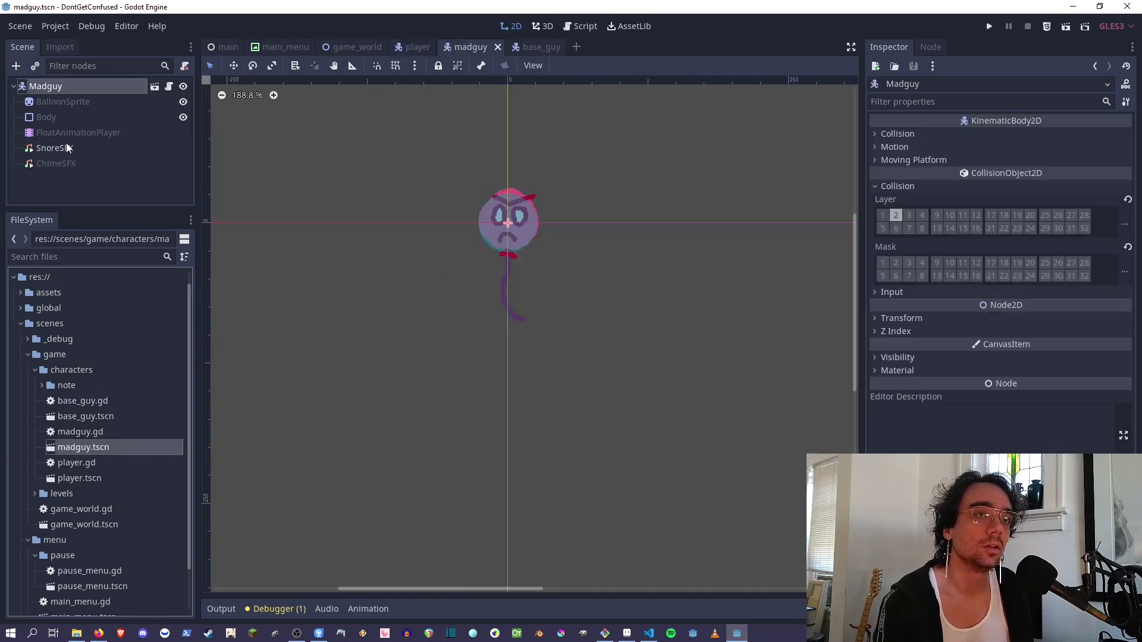
# Step: Preview madguy's ChimeSFX sound and view the madguy.gd script
pyautogui.click(46, 164)
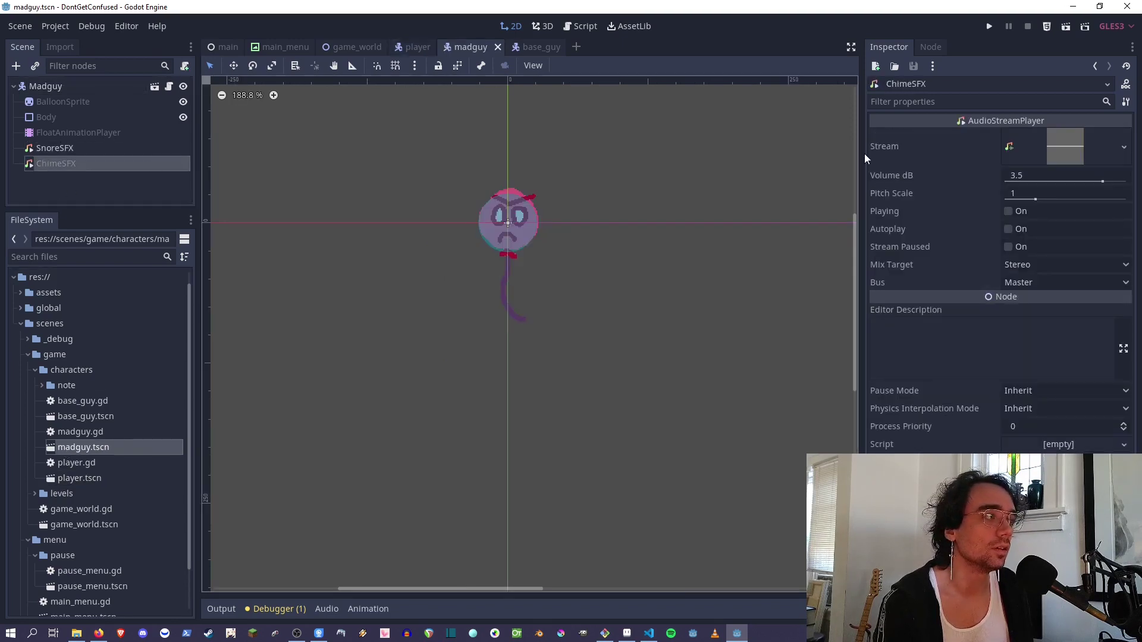
pyautogui.click(1011, 213)
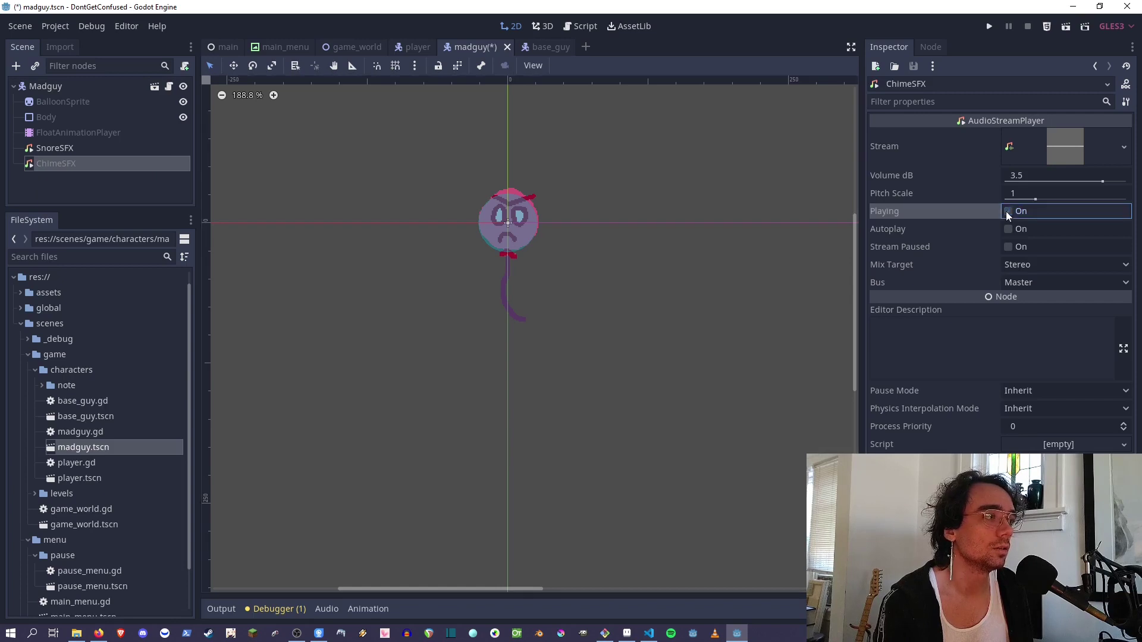
pyautogui.click(169, 87)
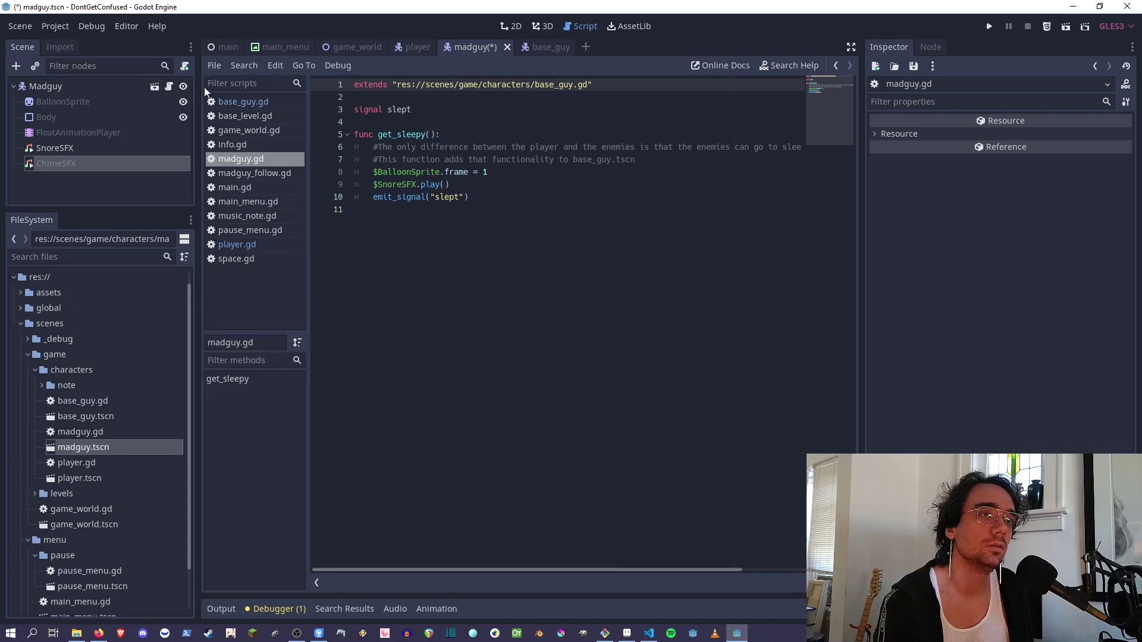
pyautogui.click(81, 88)
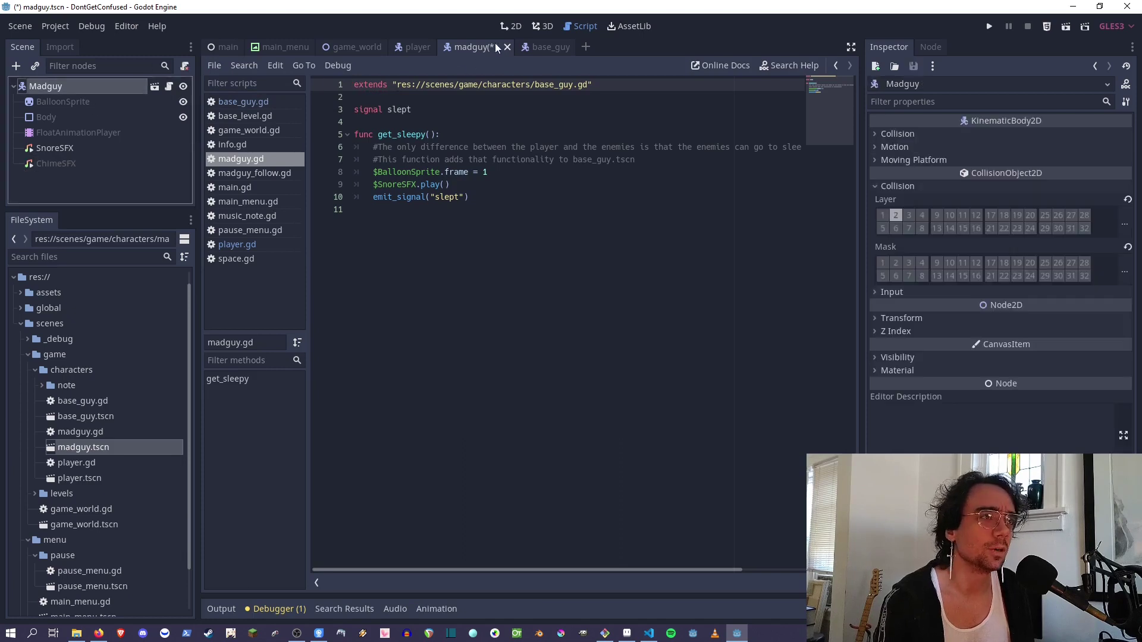
# Step: Back in the 2D view, select BalloonSprite to show its balloon sprite sheet
pyautogui.click(517, 26)
pyautogui.click(37, 165)
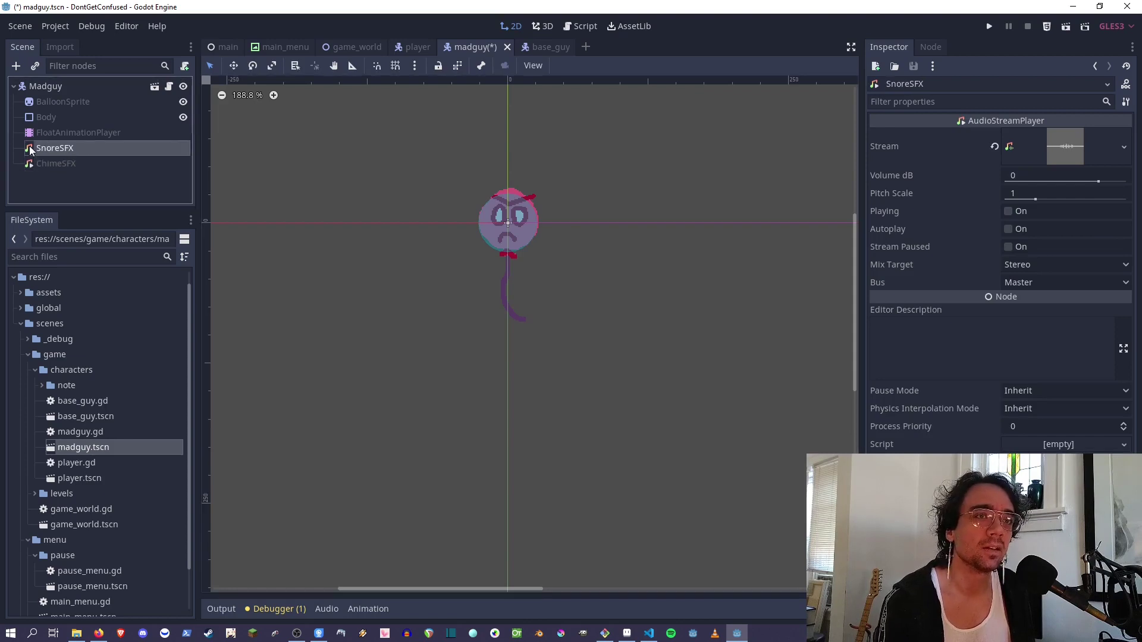
pyautogui.click(67, 90)
pyautogui.click(70, 102)
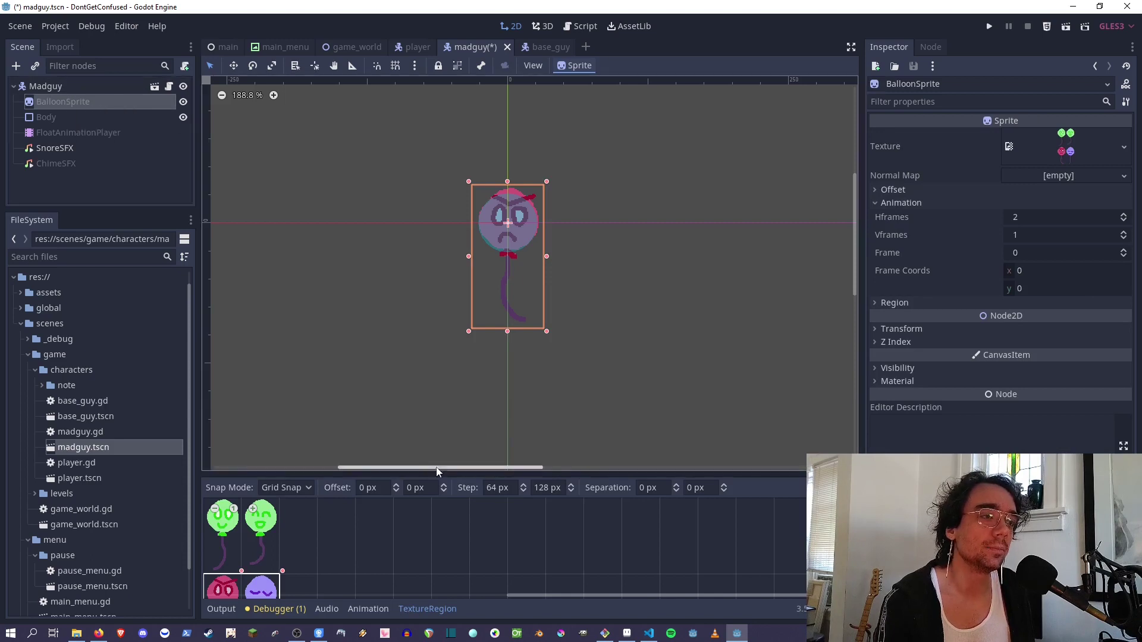
# Step: Enlarge the TextureRegion panel and expand the sprite's Region settings in the Inspector
pyautogui.moveTo(431, 474); pyautogui.dragTo(431, 393)
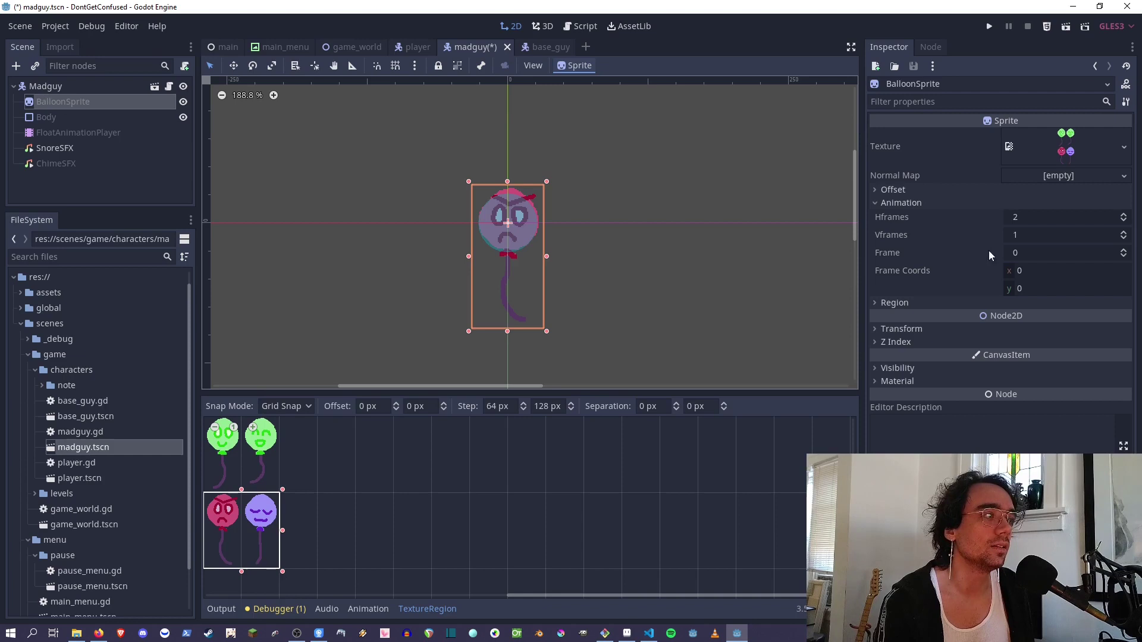
pyautogui.click(886, 203)
pyautogui.click(883, 216)
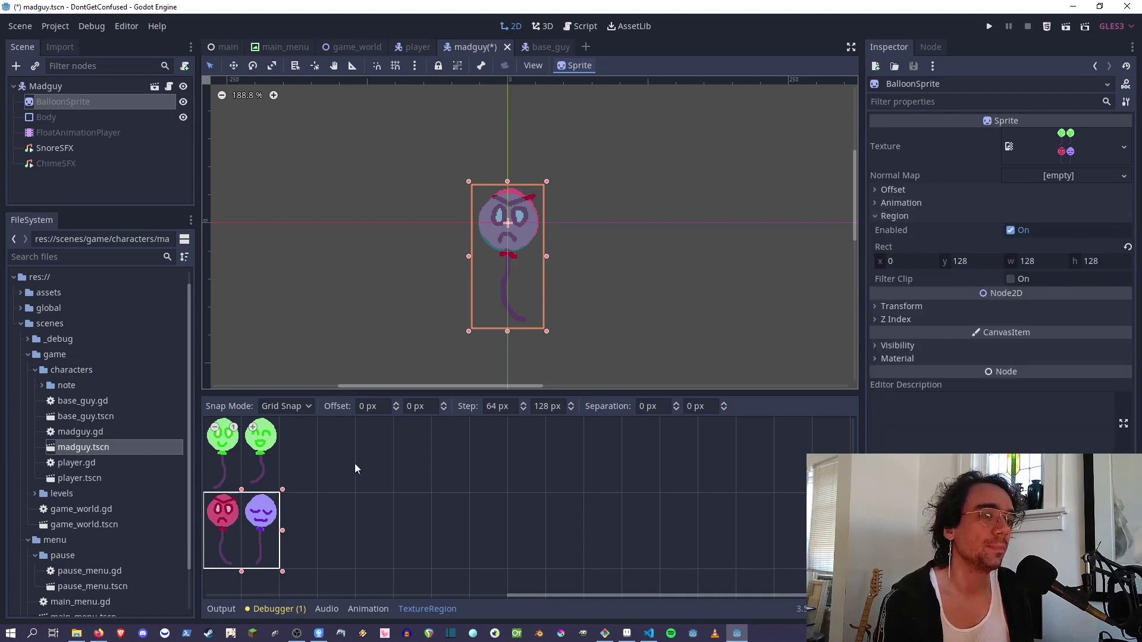
# Step: Compare the player scene's balloon sprite region, then open the base_guy scene
pyautogui.doubleClick(76, 477)
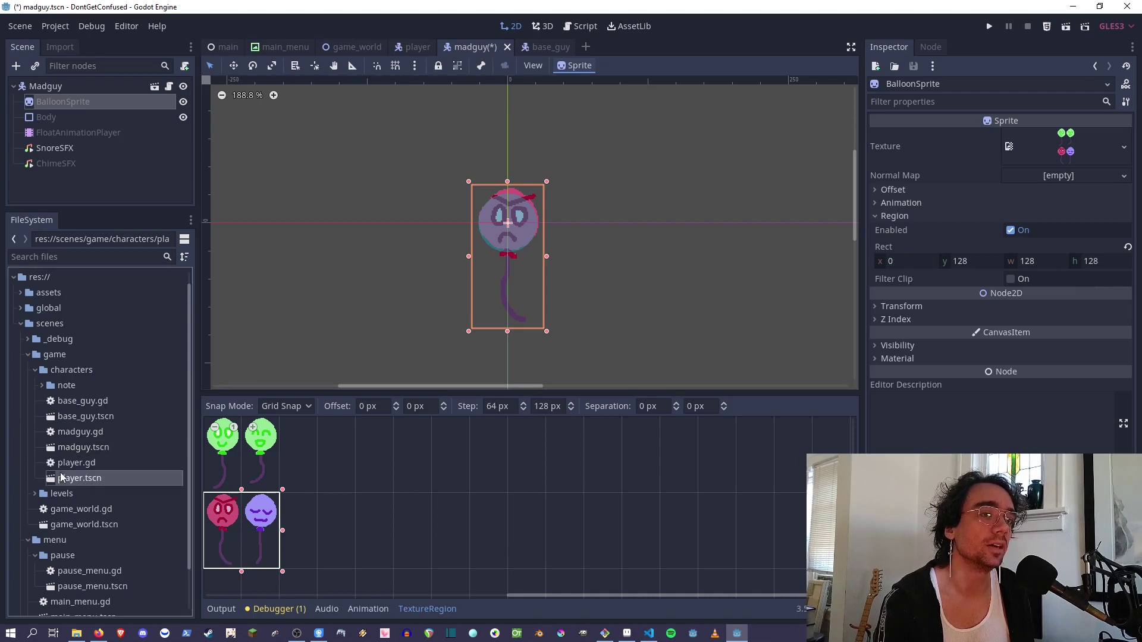
pyautogui.click(36, 105)
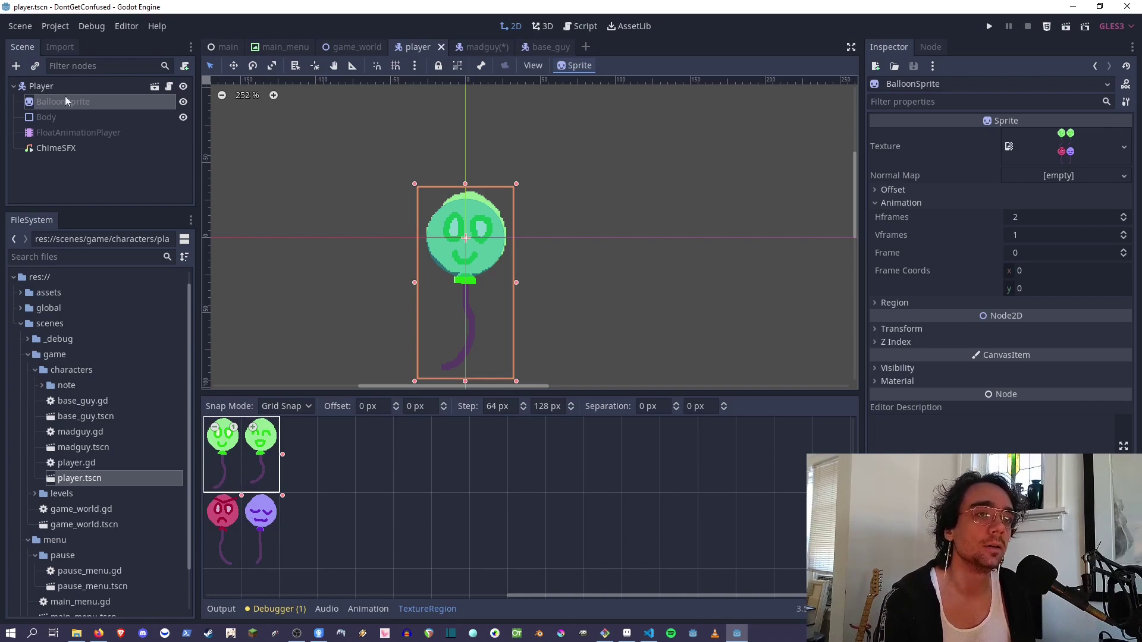
pyautogui.click(47, 87)
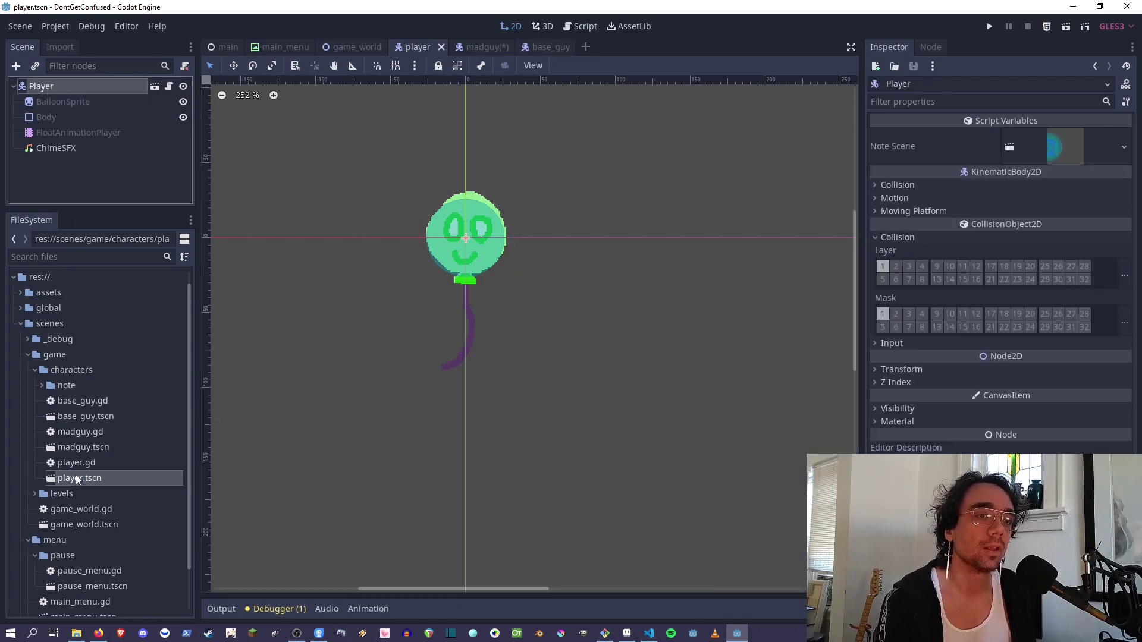
pyautogui.doubleClick(57, 418)
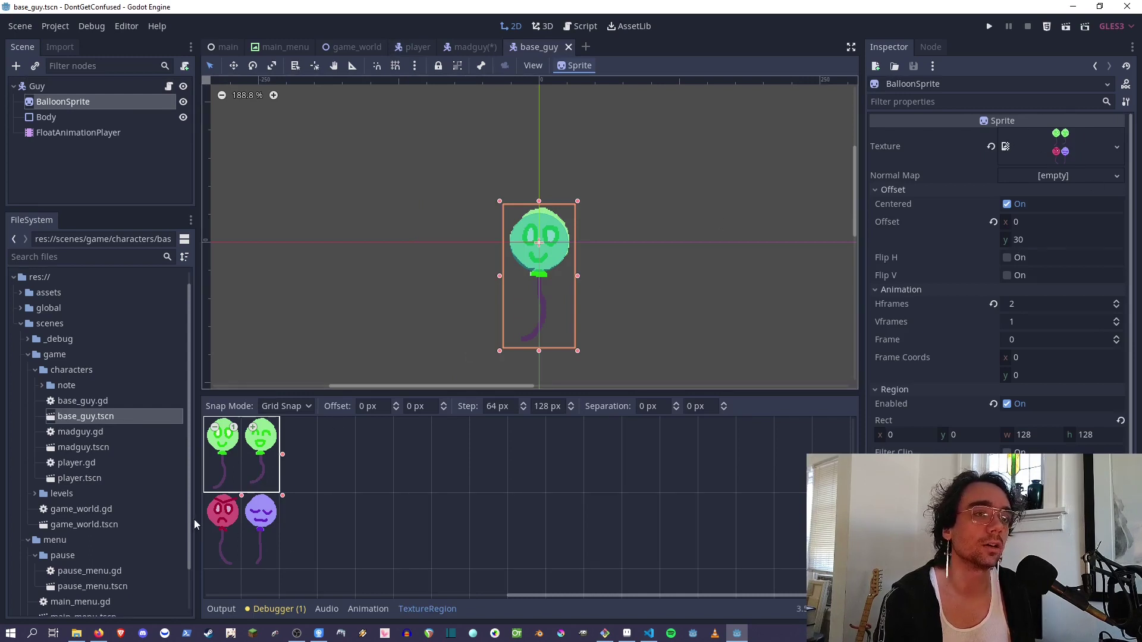
# Step: Expand the characters' note folder and select music_note.tscn
pyautogui.click(42, 385)
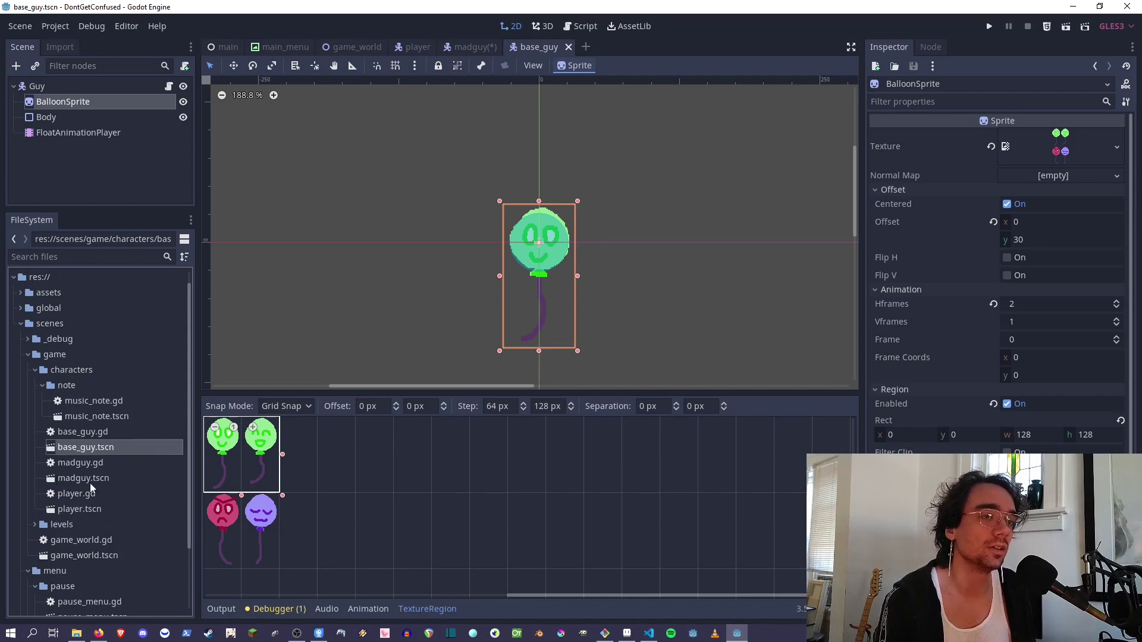
pyautogui.click(54, 511)
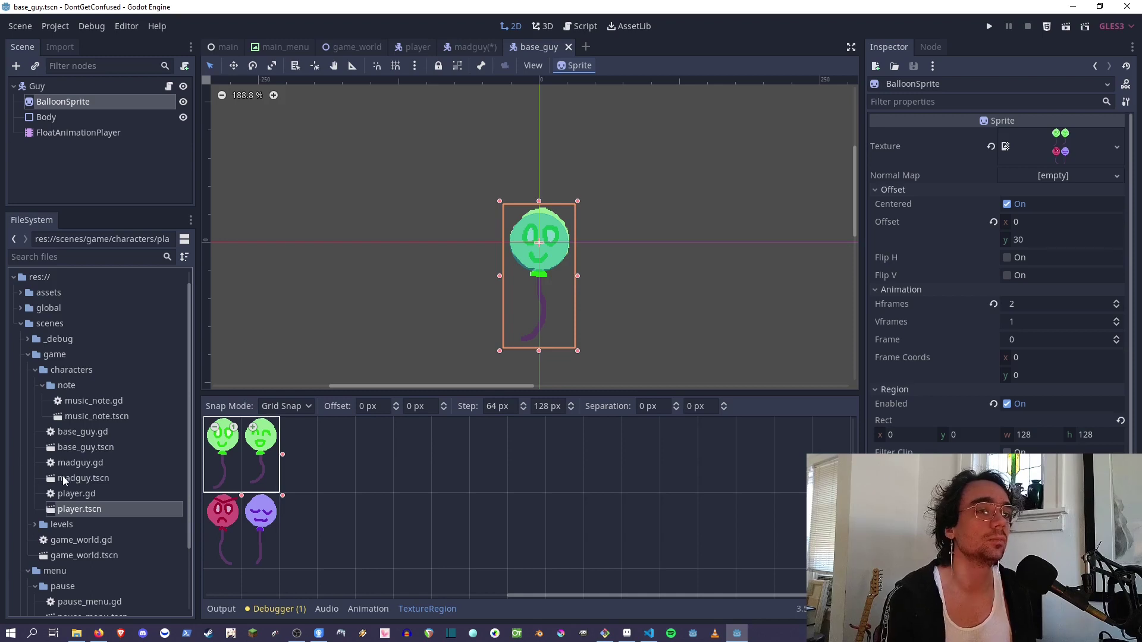
pyautogui.click(63, 419)
# Step: Open music_note.tscn, then collapse the characters folder to reveal the levels contents
pyautogui.doubleClick(63, 419)
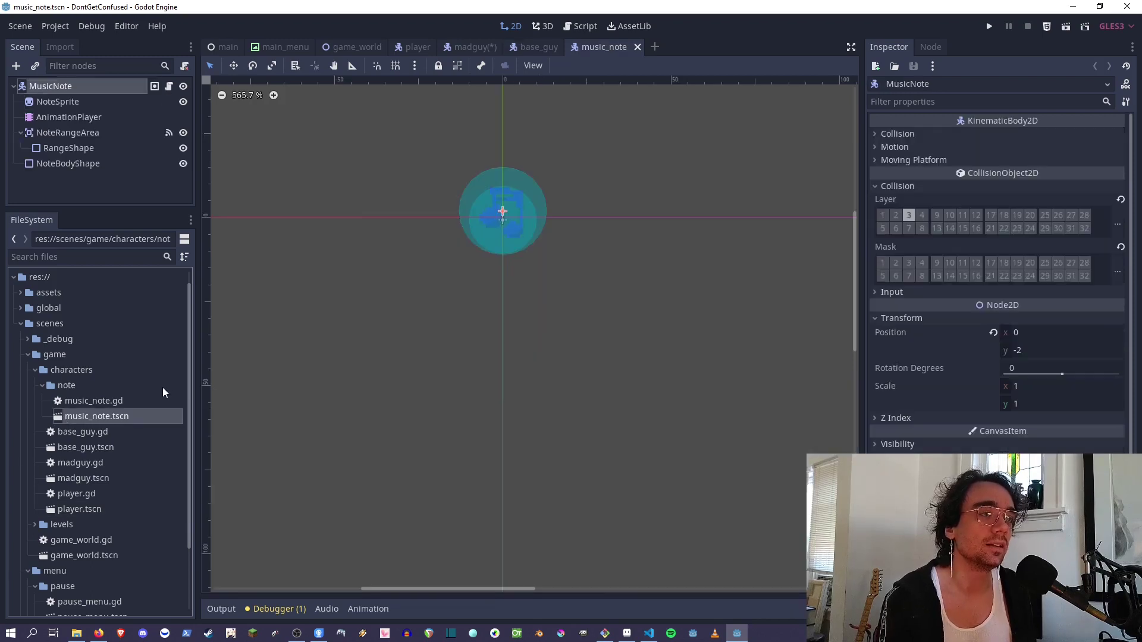
pyautogui.click(53, 387)
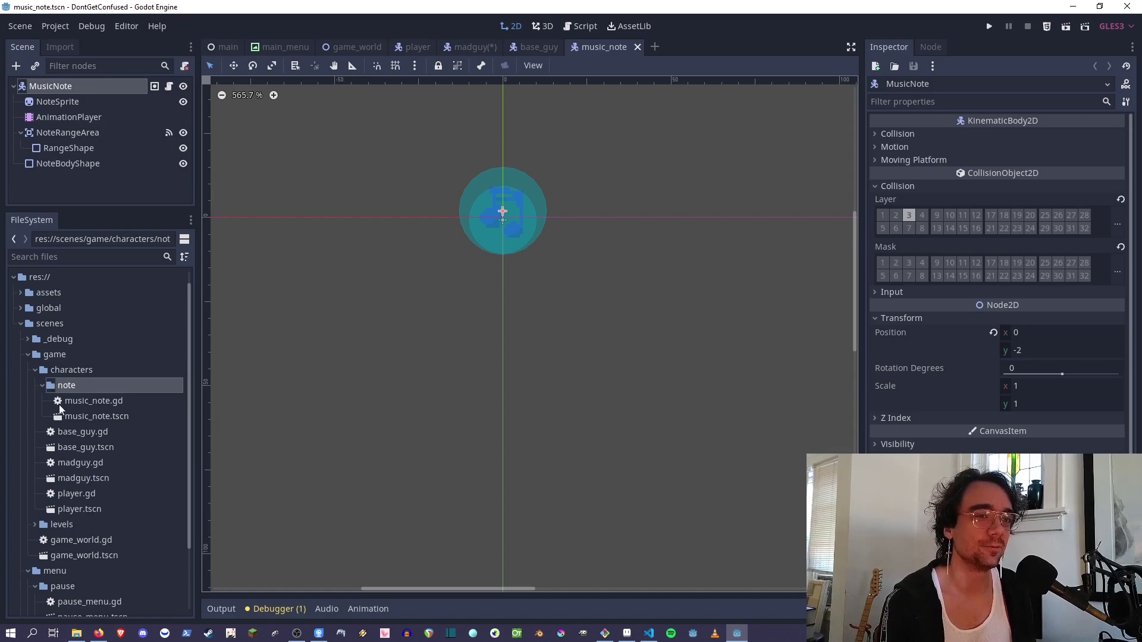
pyautogui.click(35, 370)
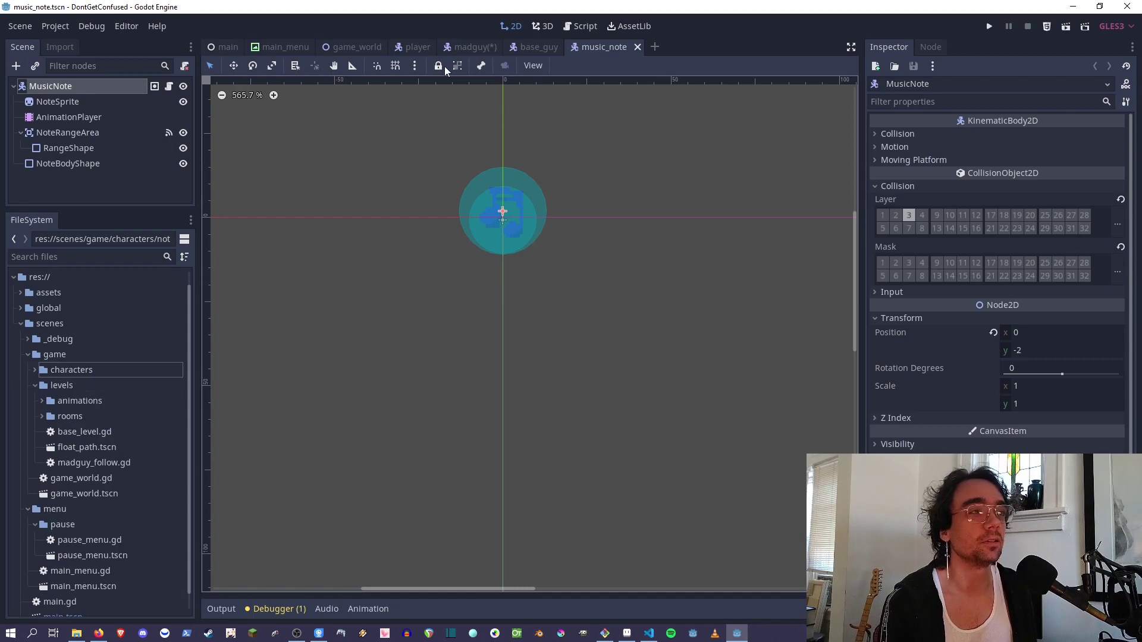
# Step: Open game_world.tscn, then the space.tscn and clouds.tscn level scenes from the rooms folder
pyautogui.doubleClick(47, 496)
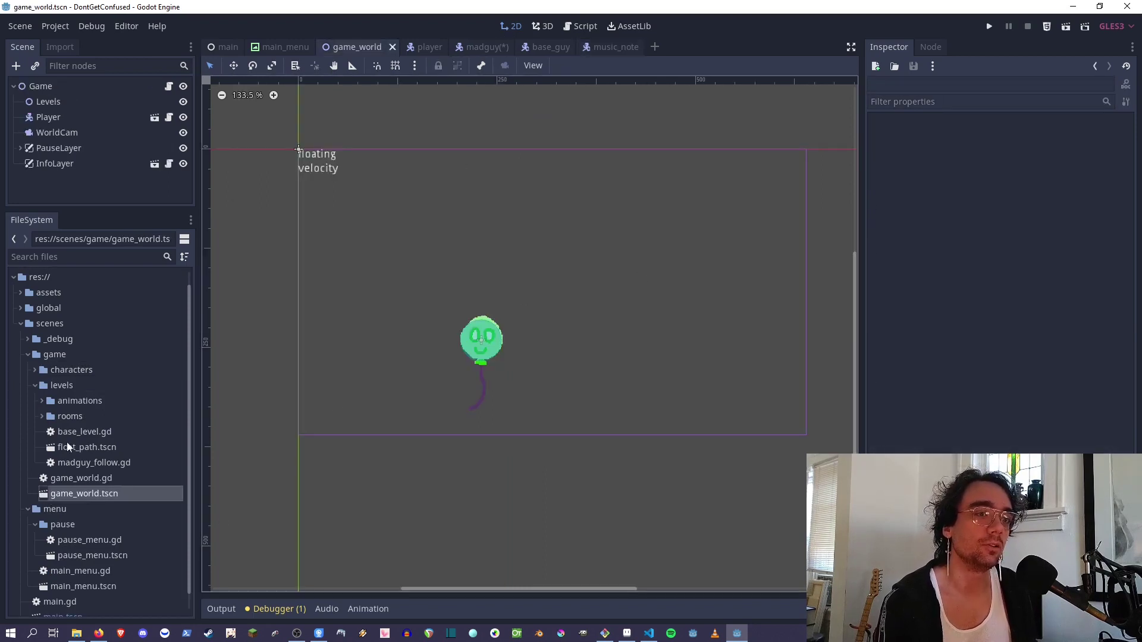
pyautogui.click(43, 416)
pyautogui.scroll(-3, 142, 475)
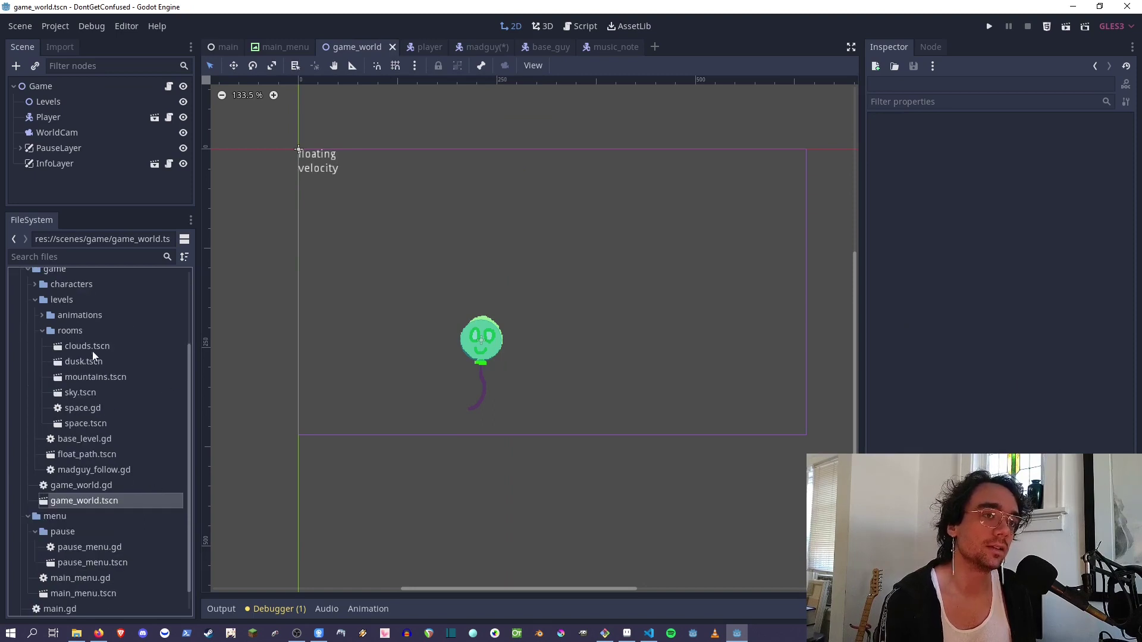
pyautogui.doubleClick(67, 424)
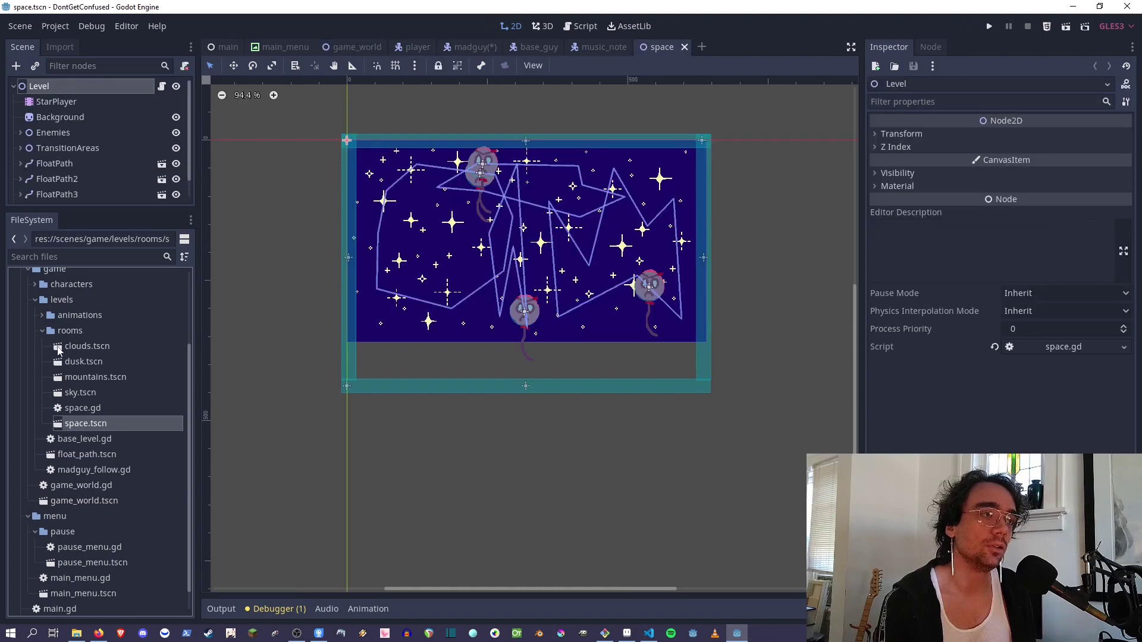
pyautogui.doubleClick(60, 349)
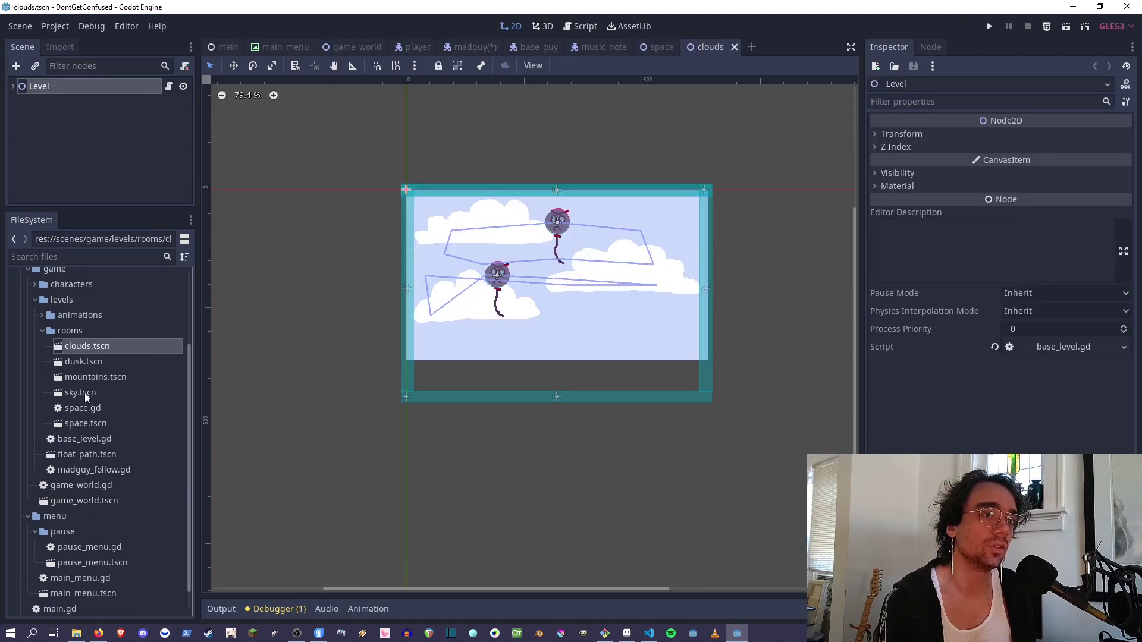
# Step: Expand the clouds Level node and resize the docks so the canvas is wider
pyautogui.click(14, 86)
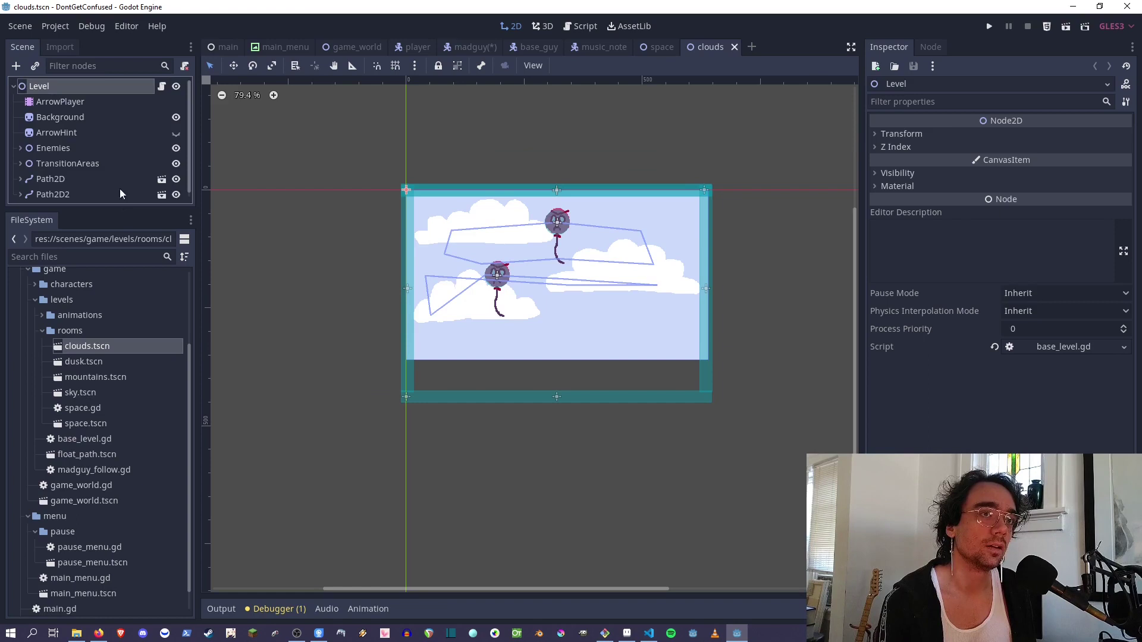
pyautogui.moveTo(111, 208); pyautogui.dragTo(114, 260)
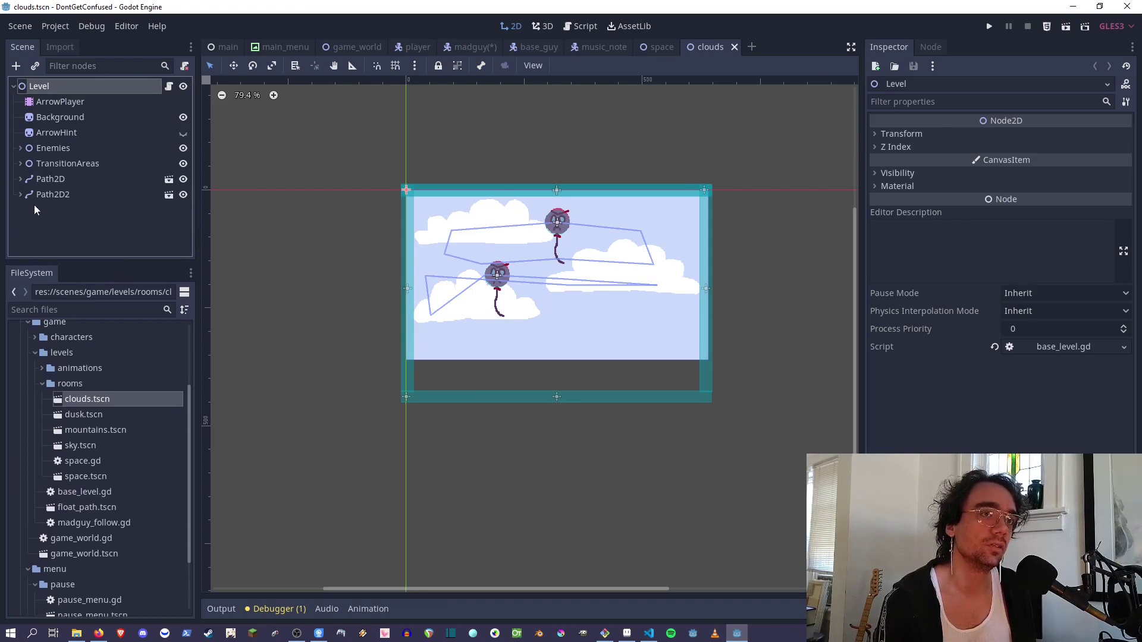
pyautogui.moveTo(196, 172); pyautogui.dragTo(175, 172)
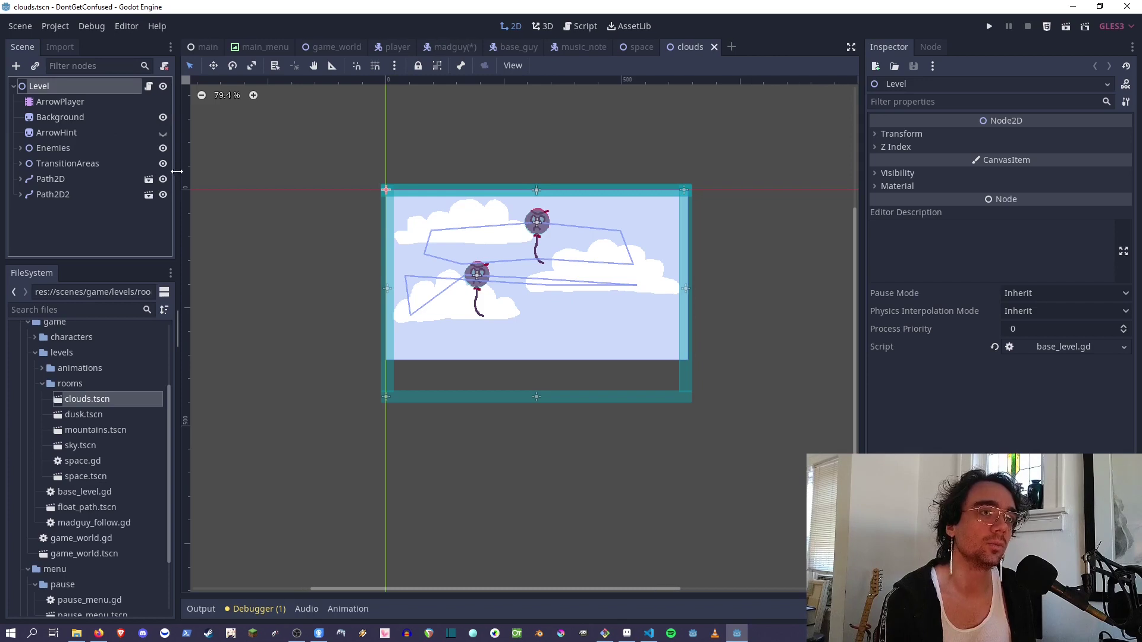
# Step: Inspect the clouds level's Path2D float paths, the two Madguy enemies and TransitionAreas
pyautogui.click(50, 178)
pyautogui.click(57, 193)
pyautogui.click(21, 148)
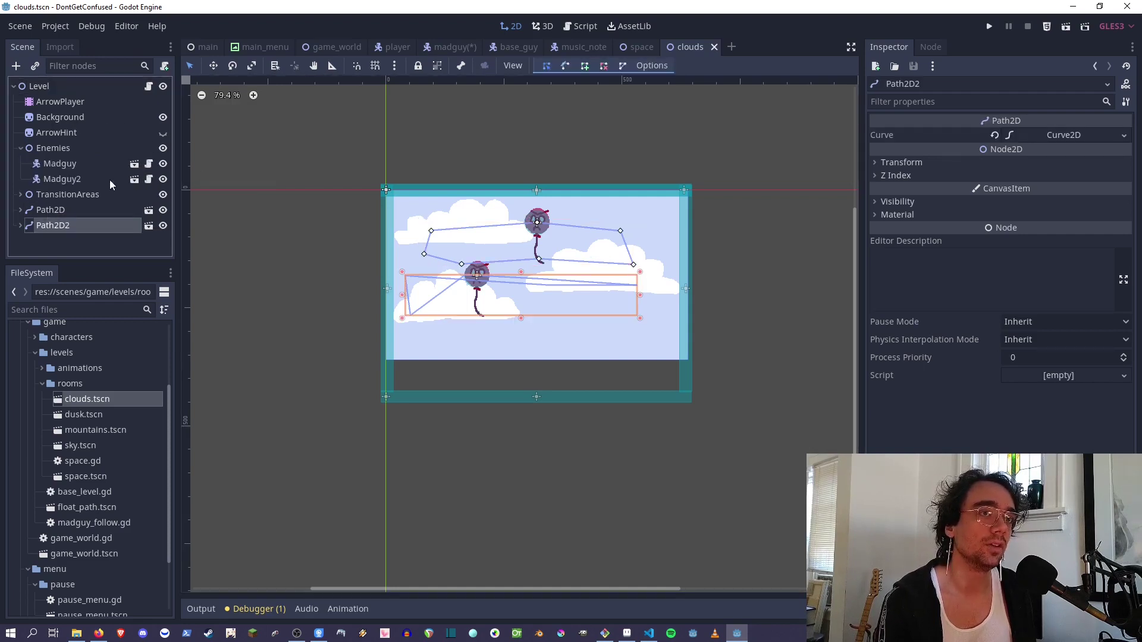
pyautogui.click(50, 212)
pyautogui.click(45, 229)
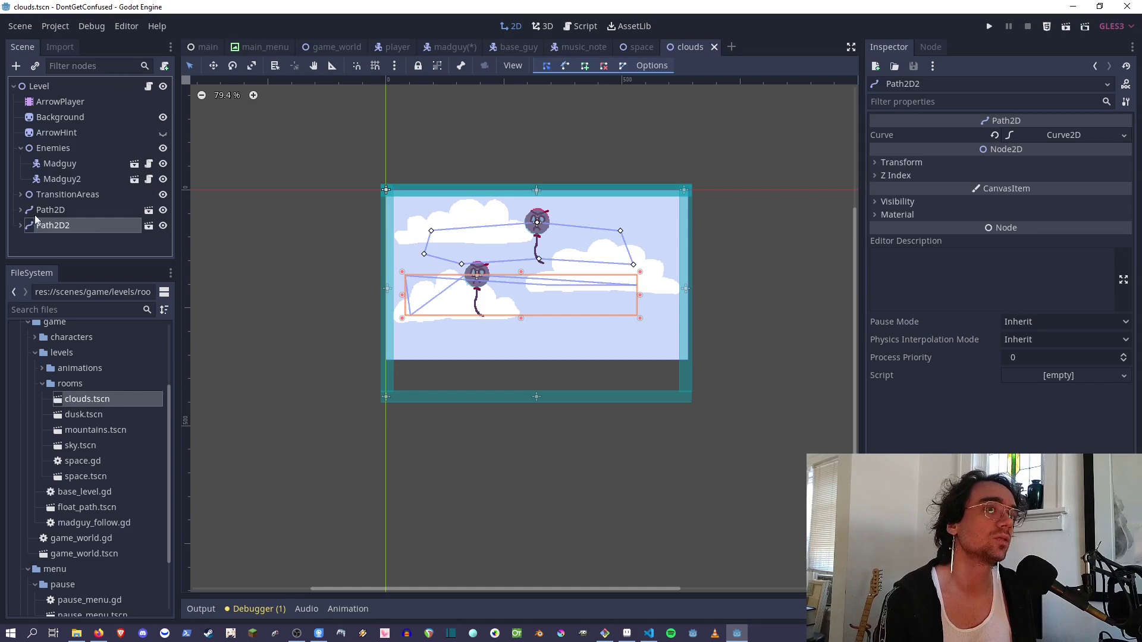
pyautogui.click(22, 195)
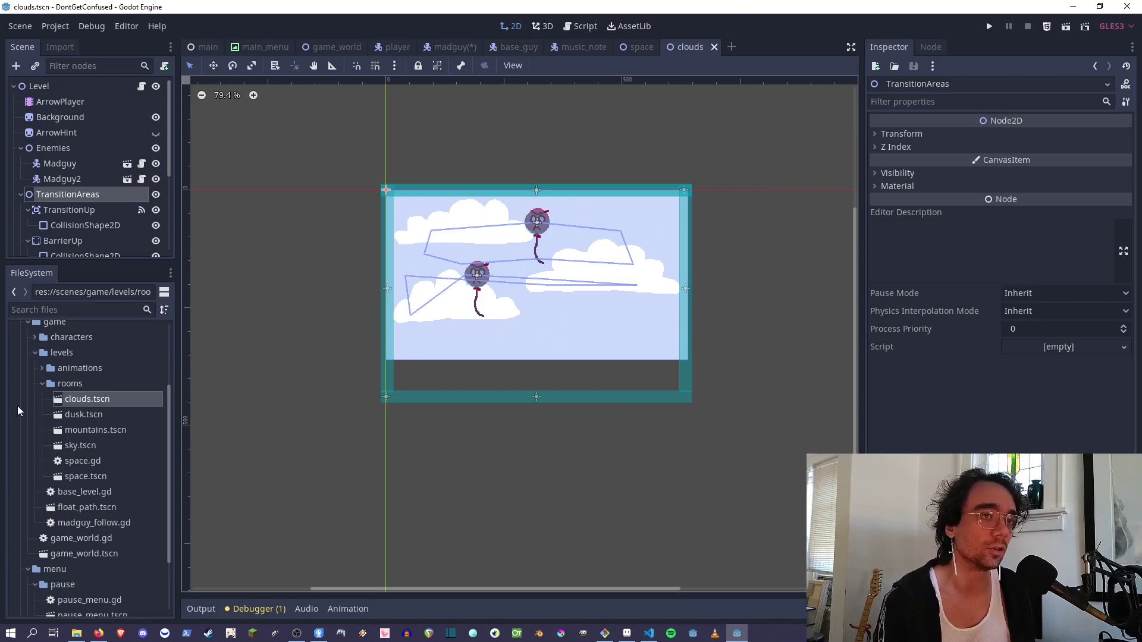
# Step: Adjust the dock width and return to the space level scene
pyautogui.moveTo(177, 387); pyautogui.dragTo(170, 386)
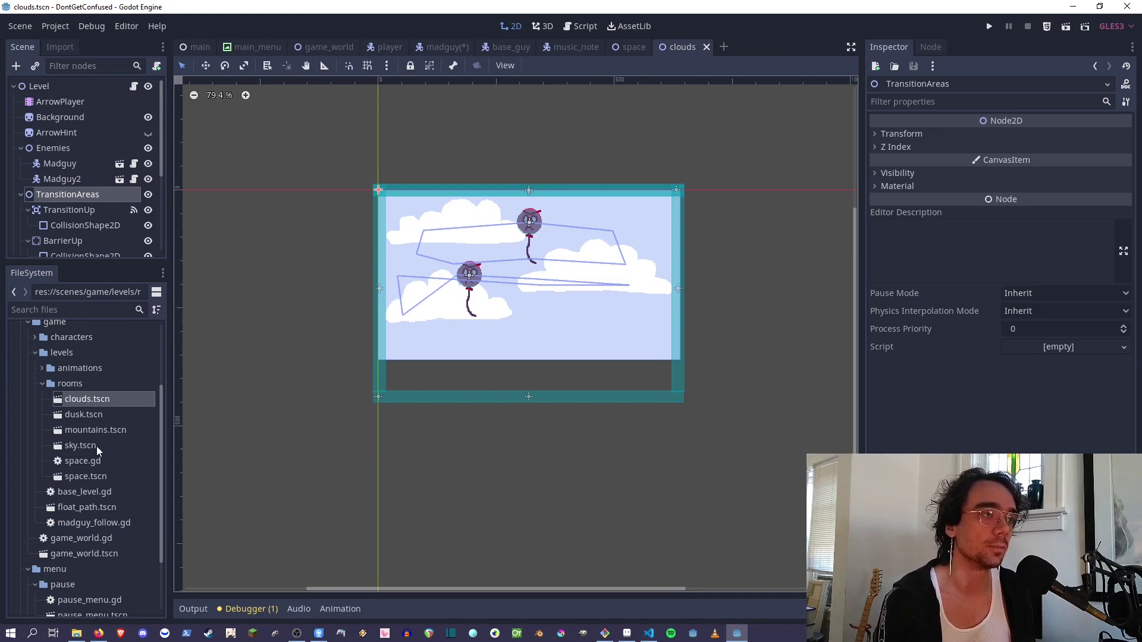
pyautogui.moveTo(170, 393); pyautogui.dragTo(196, 392)
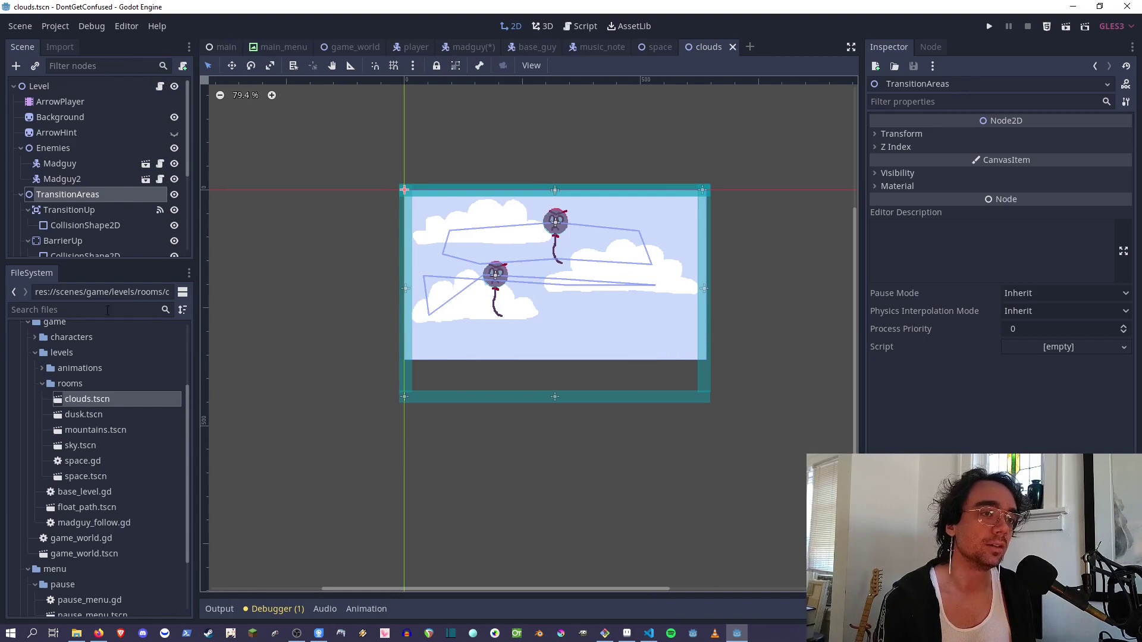
pyautogui.doubleClick(67, 476)
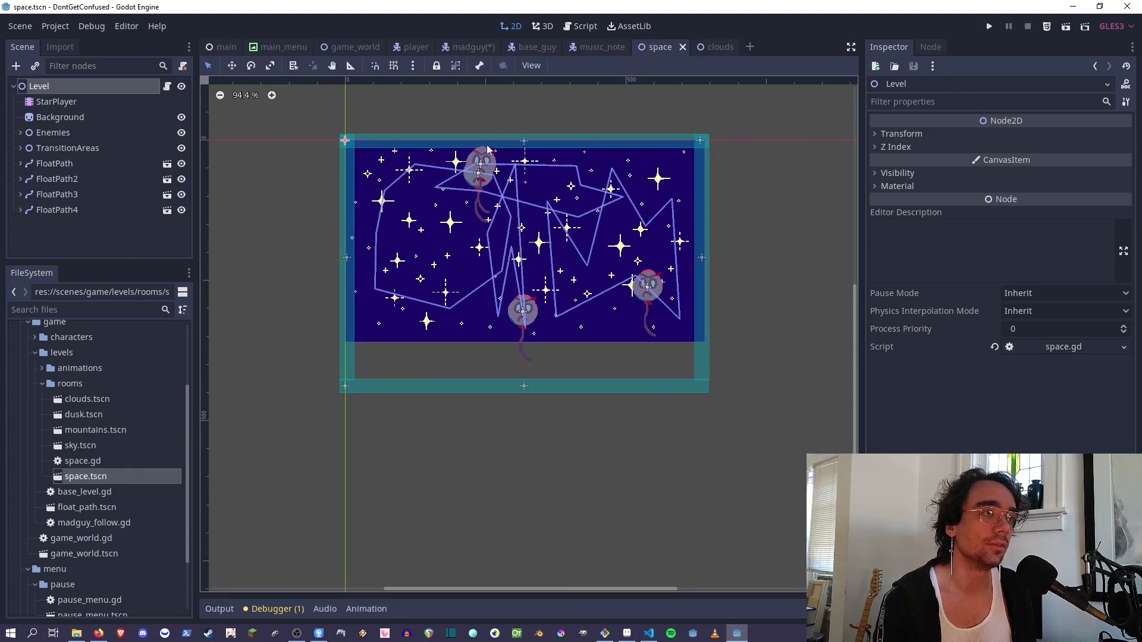
# Step: Collapse the four barrier nodes' collision shapes and the TransitionAreas group
pyautogui.click(20, 148)
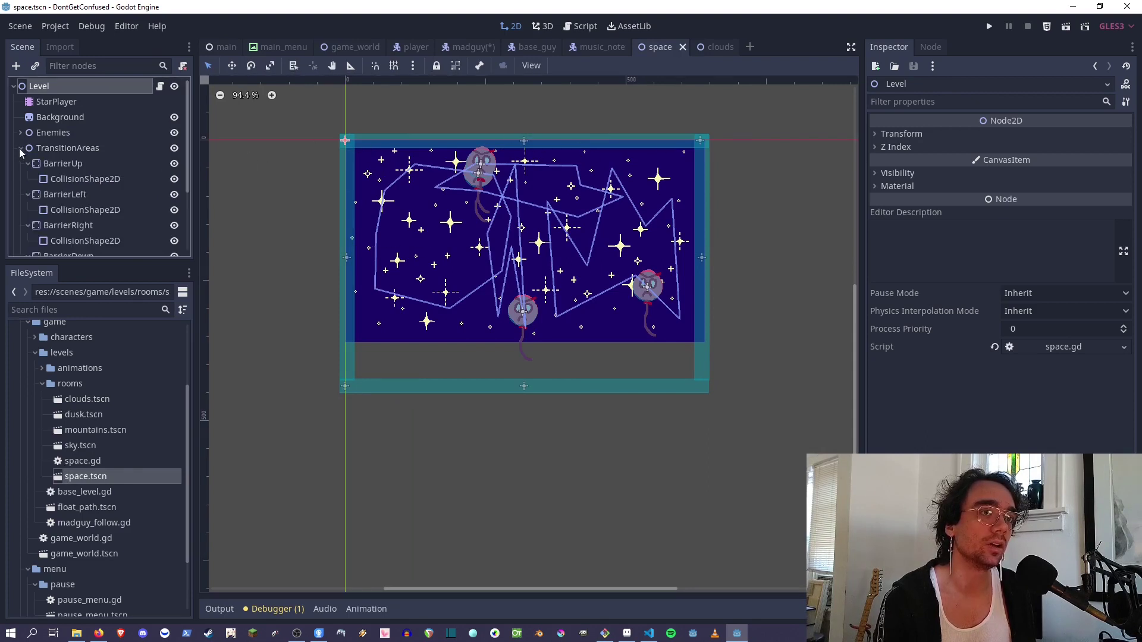
pyautogui.click(27, 163)
pyautogui.click(28, 178)
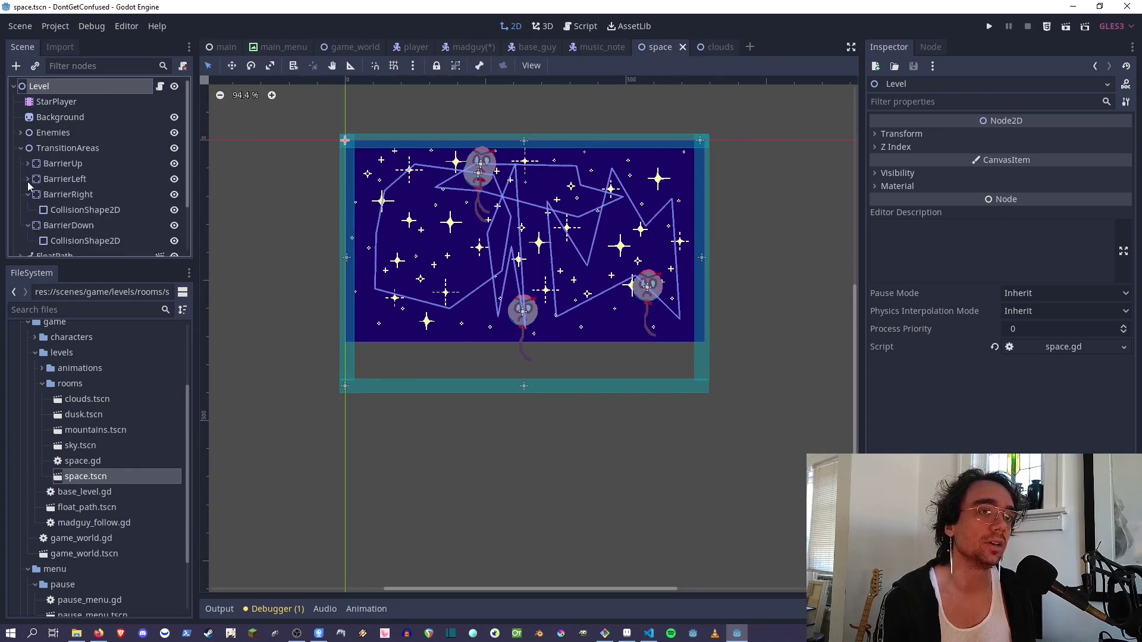
pyautogui.click(27, 193)
pyautogui.click(27, 210)
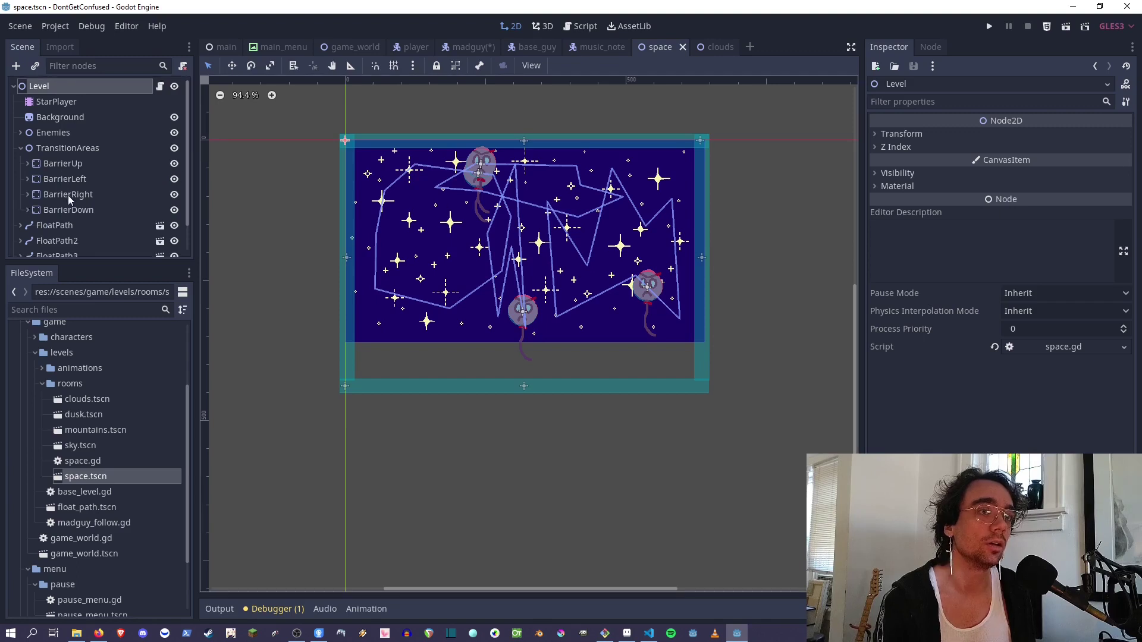
pyautogui.click(22, 148)
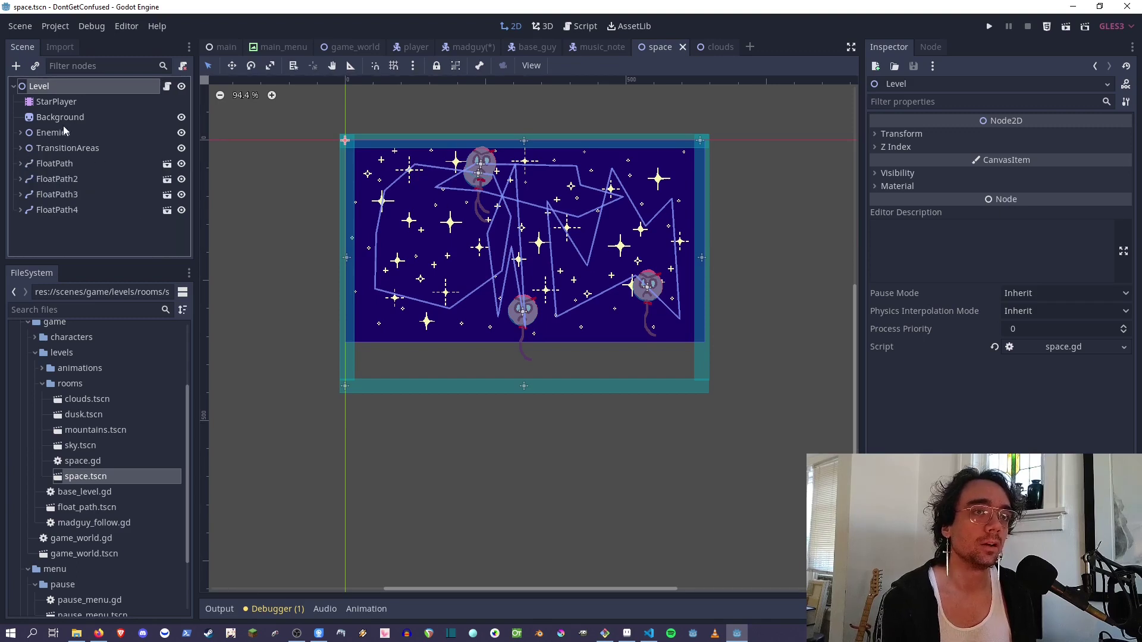
# Step: Select the Background sprite, recentre the space level view, and refold the rooms folder
pyautogui.click(34, 117)
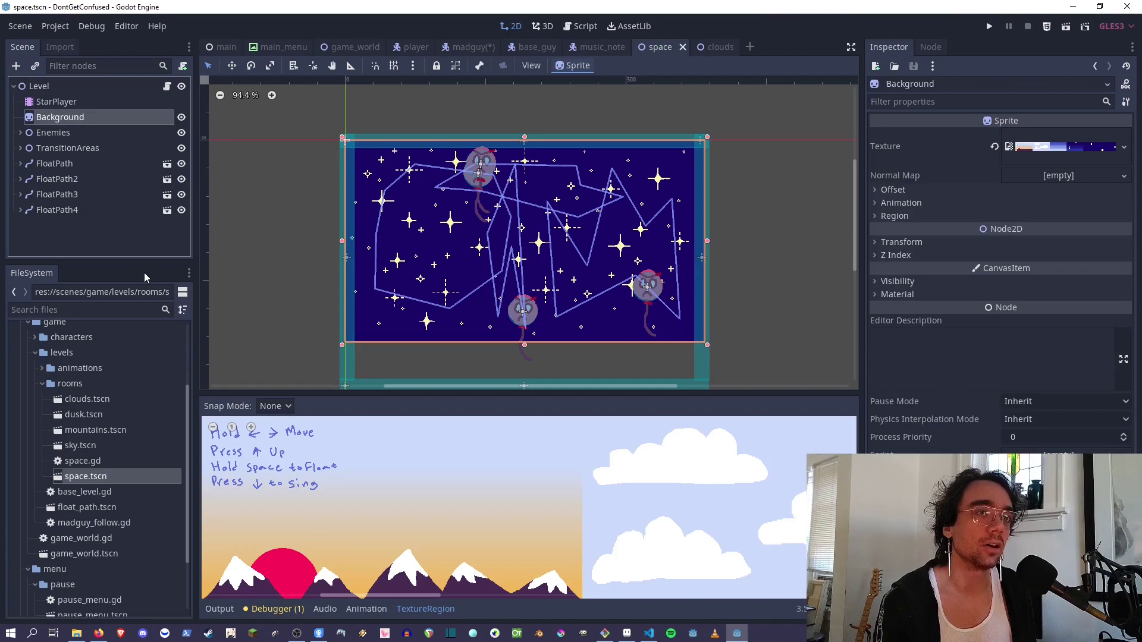
pyautogui.scroll(-2, 397, 254)
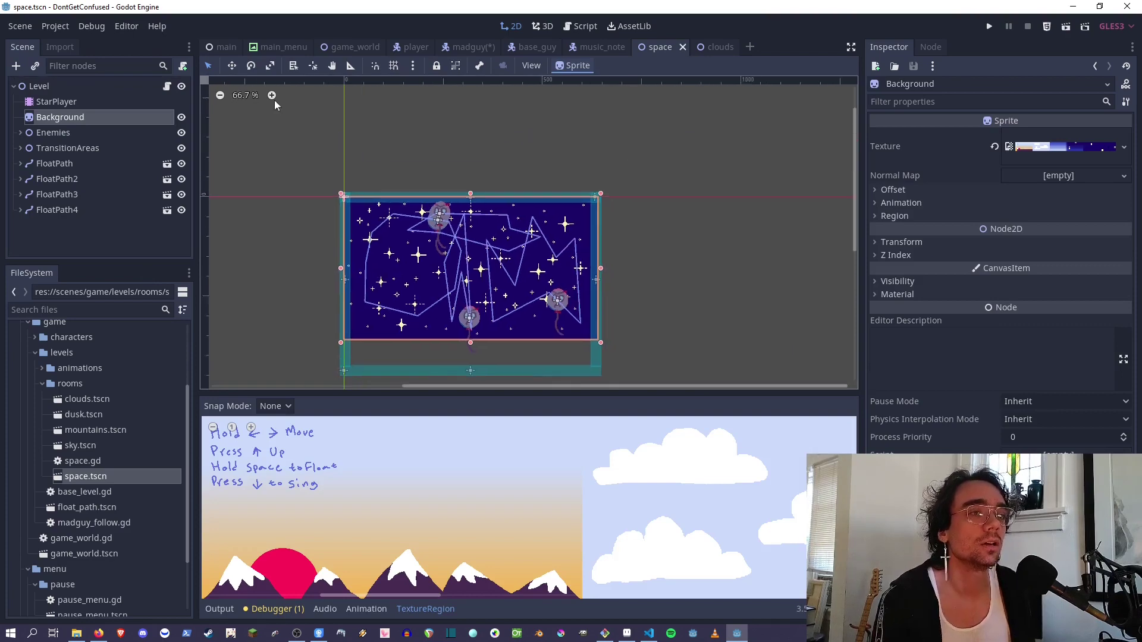
pyautogui.scroll(-2, 399, 275)
pyautogui.moveTo(399, 275); pyautogui.dragTo(427, 228, button='middle')
pyautogui.scroll(2, 440, 228)
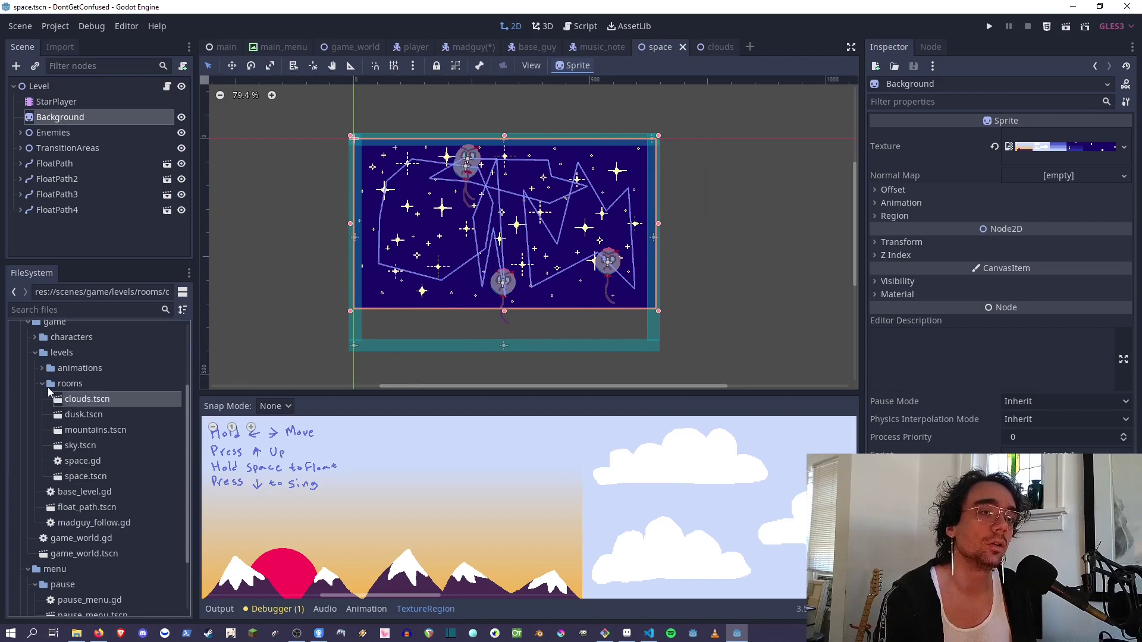
pyautogui.click(42, 384)
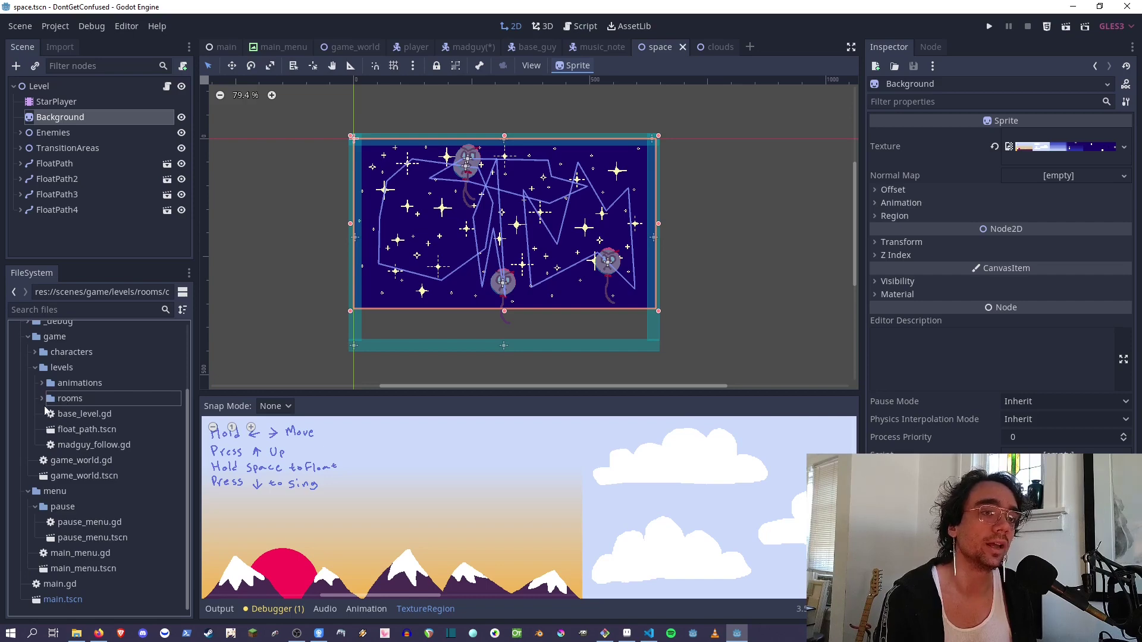
pyautogui.click(43, 399)
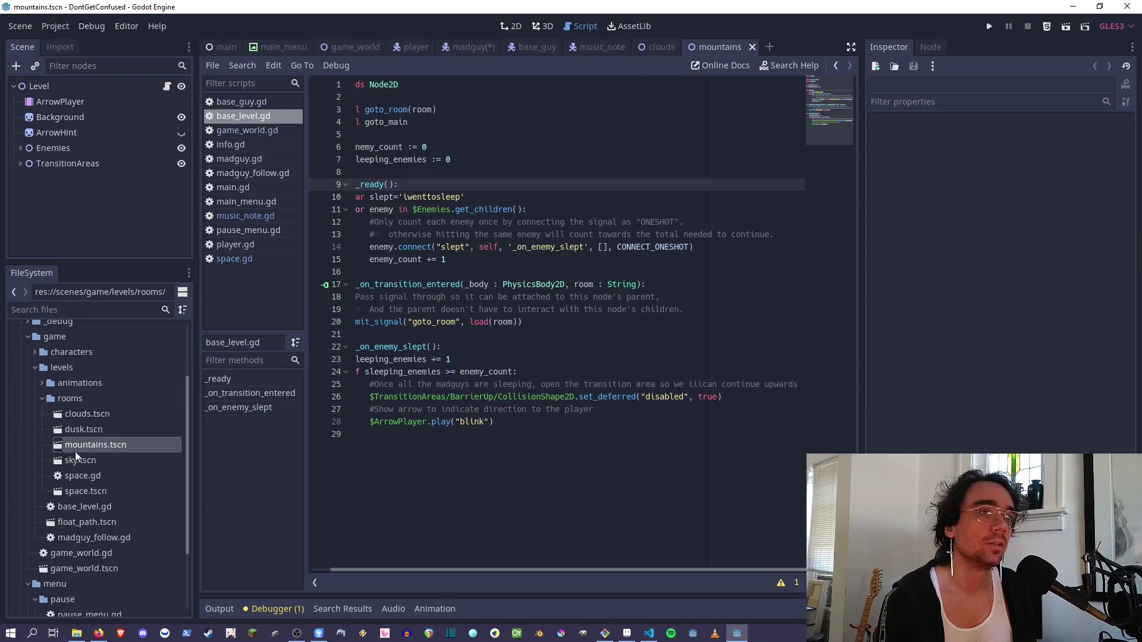
# Step: View the Level's script, locate base_level.gd in rooms, and return to game_world
pyautogui.click(168, 88)
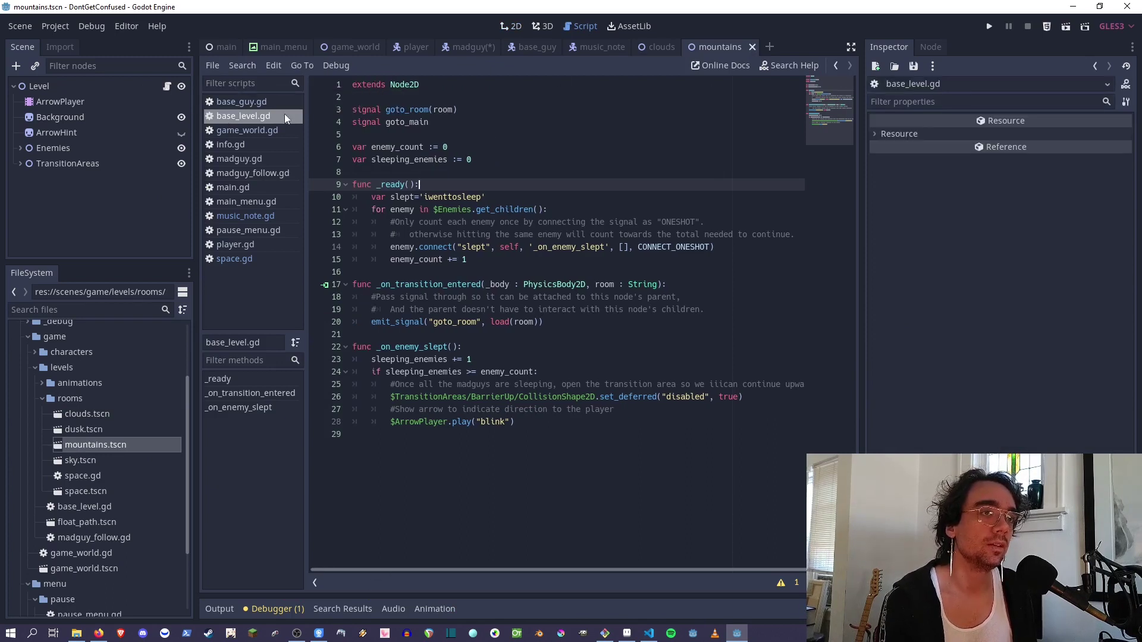
pyautogui.click(43, 399)
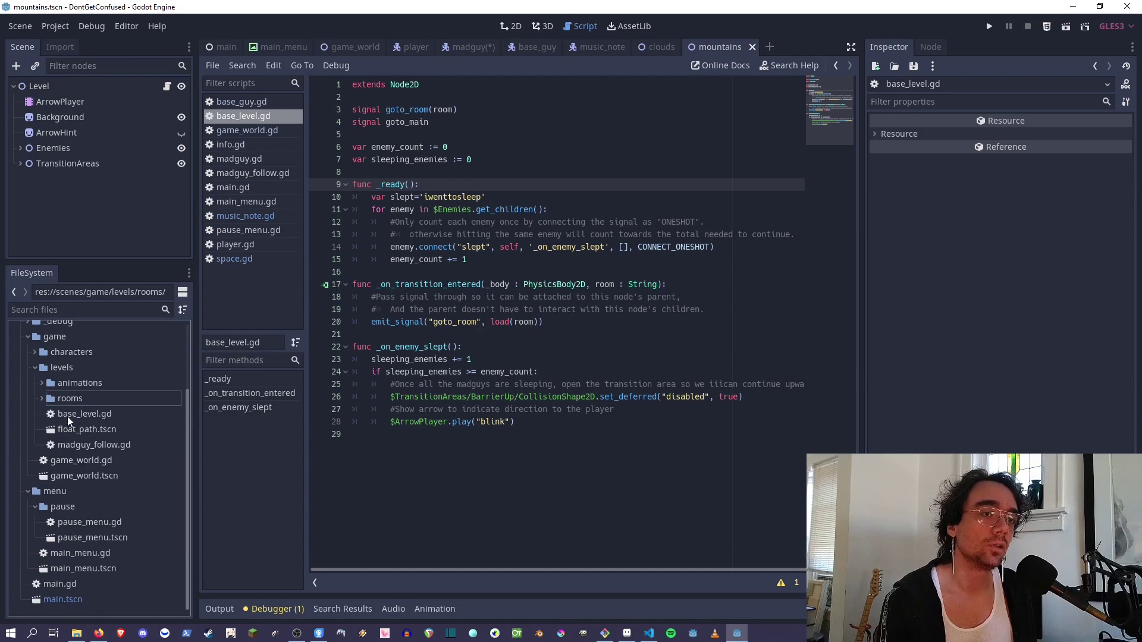
pyautogui.click(42, 399)
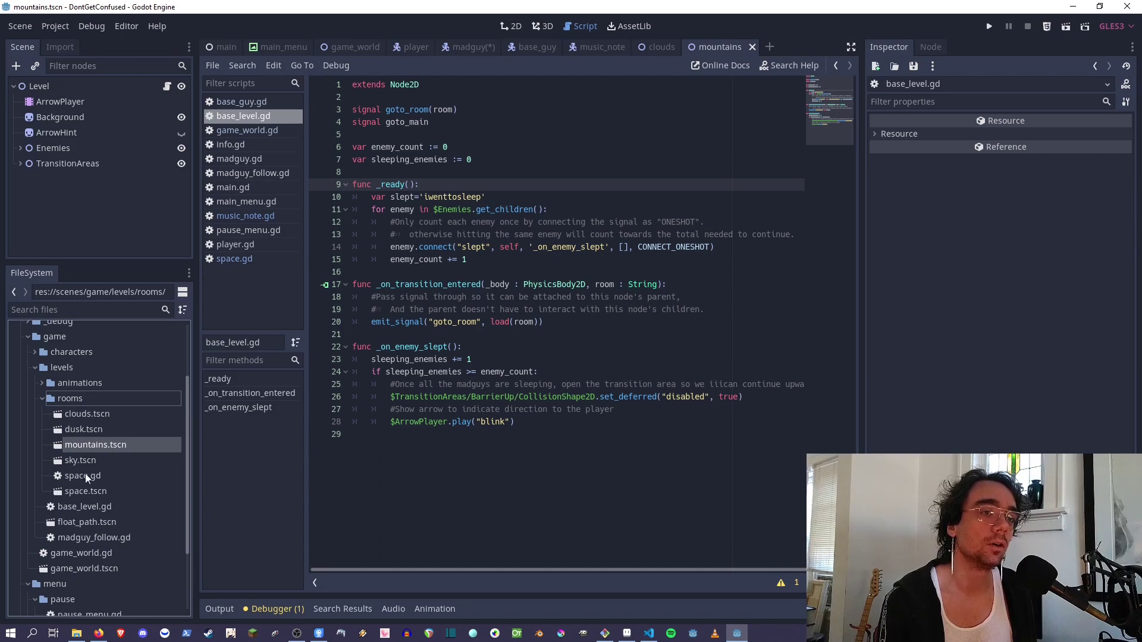
pyautogui.click(83, 507)
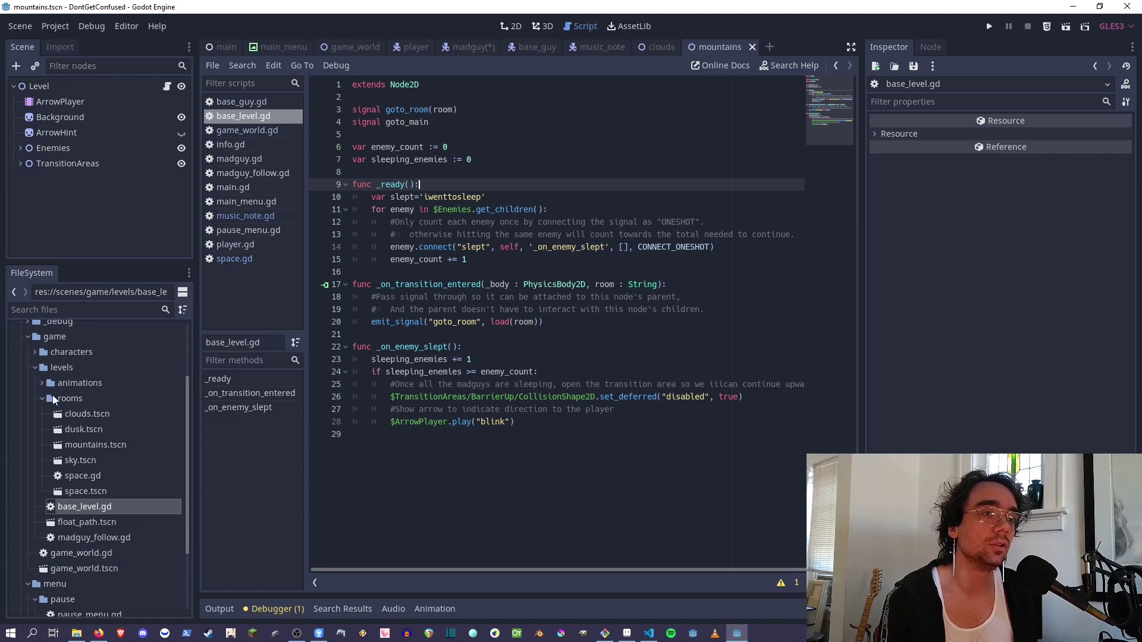
pyautogui.click(94, 393)
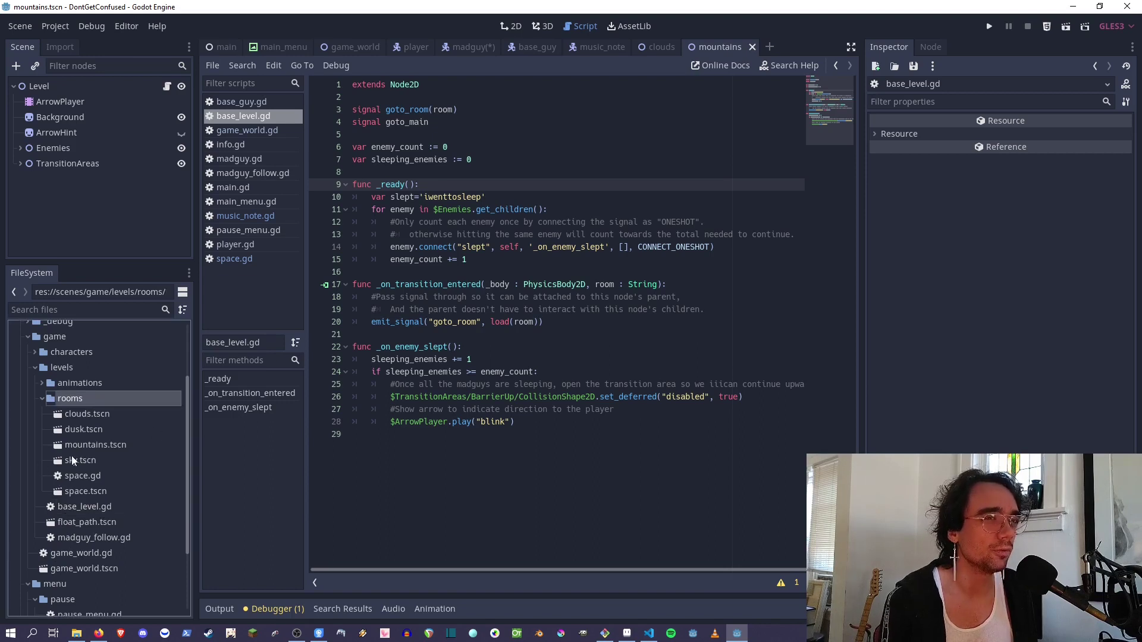
pyautogui.click(68, 508)
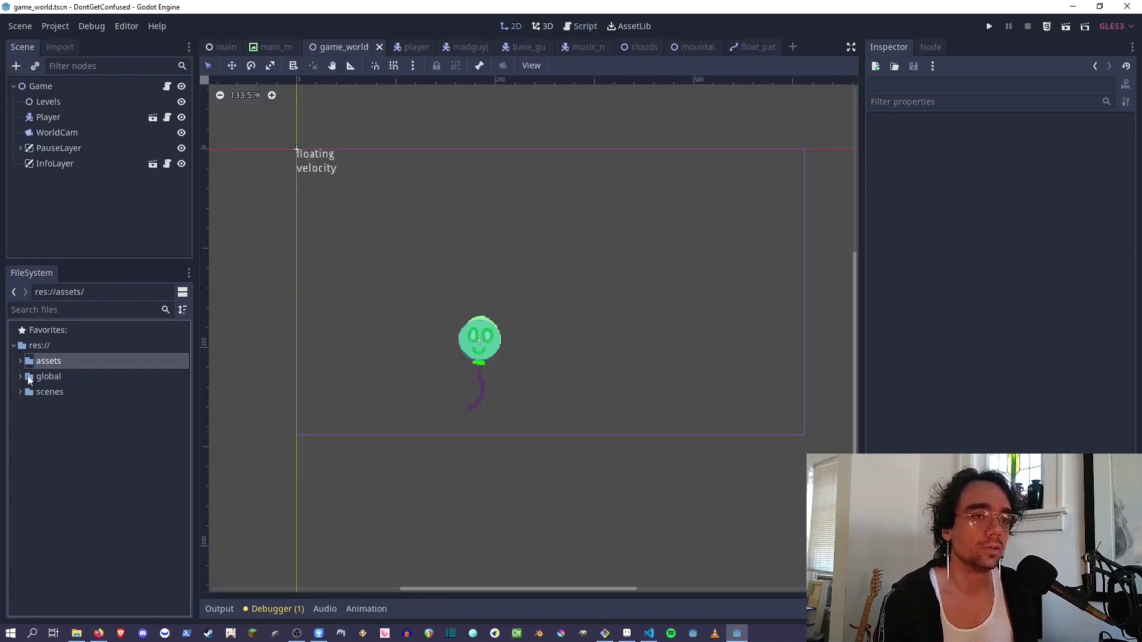
pyautogui.click(25, 380)
# Step: Browse the global screen fader files and sprites, widen the docks, then fold assets and global
pyautogui.click(22, 361)
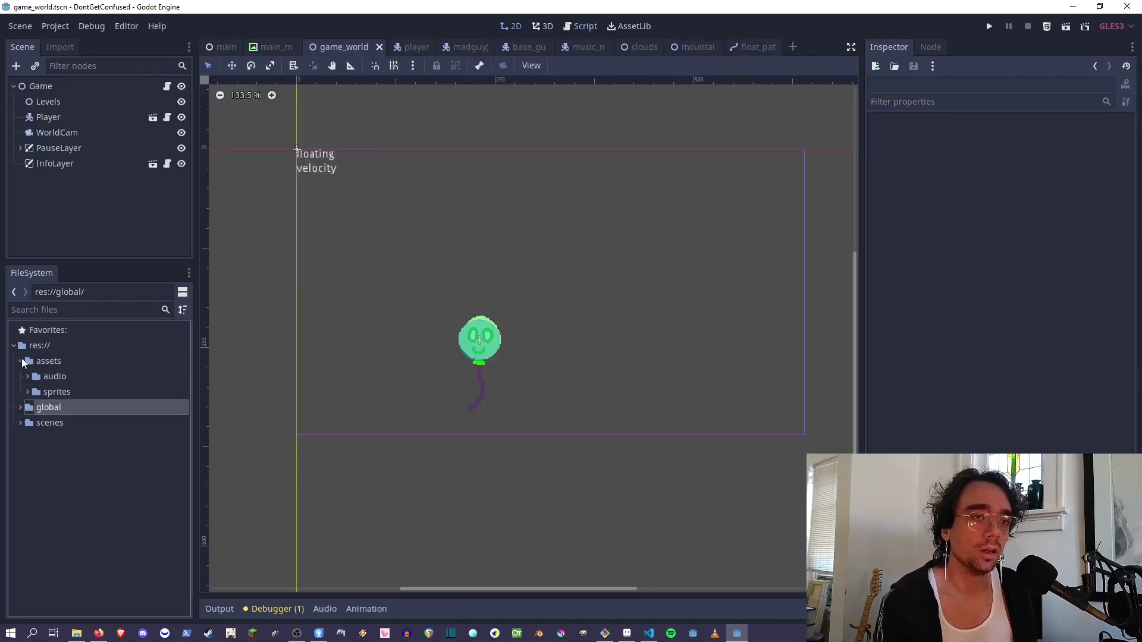
pyautogui.click(21, 408)
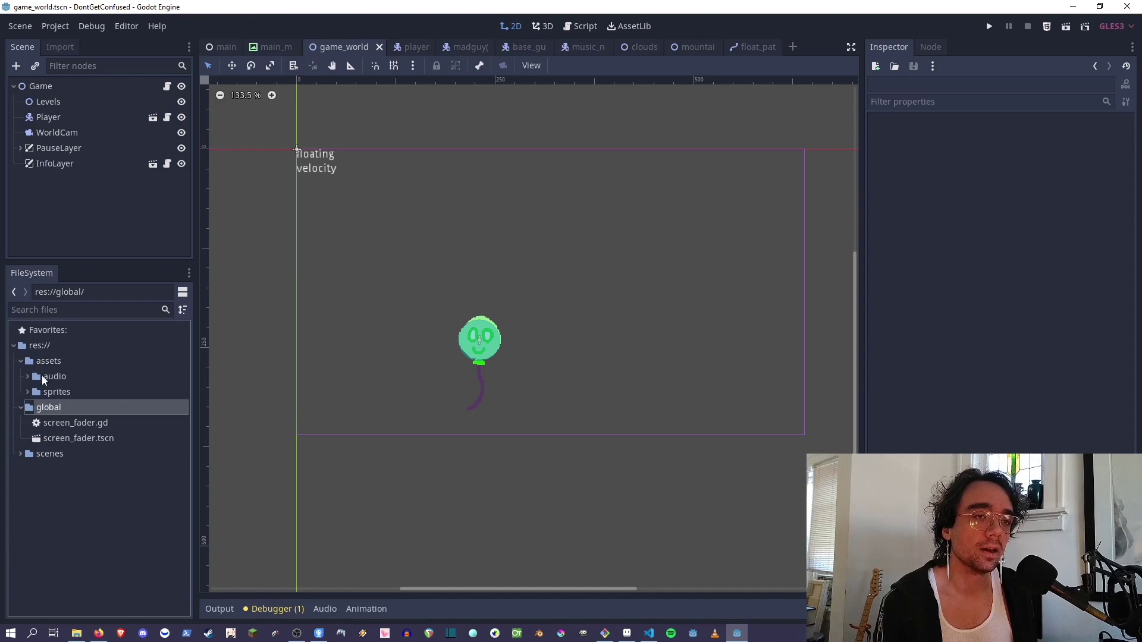
pyautogui.moveTo(195, 397); pyautogui.dragTo(204, 398)
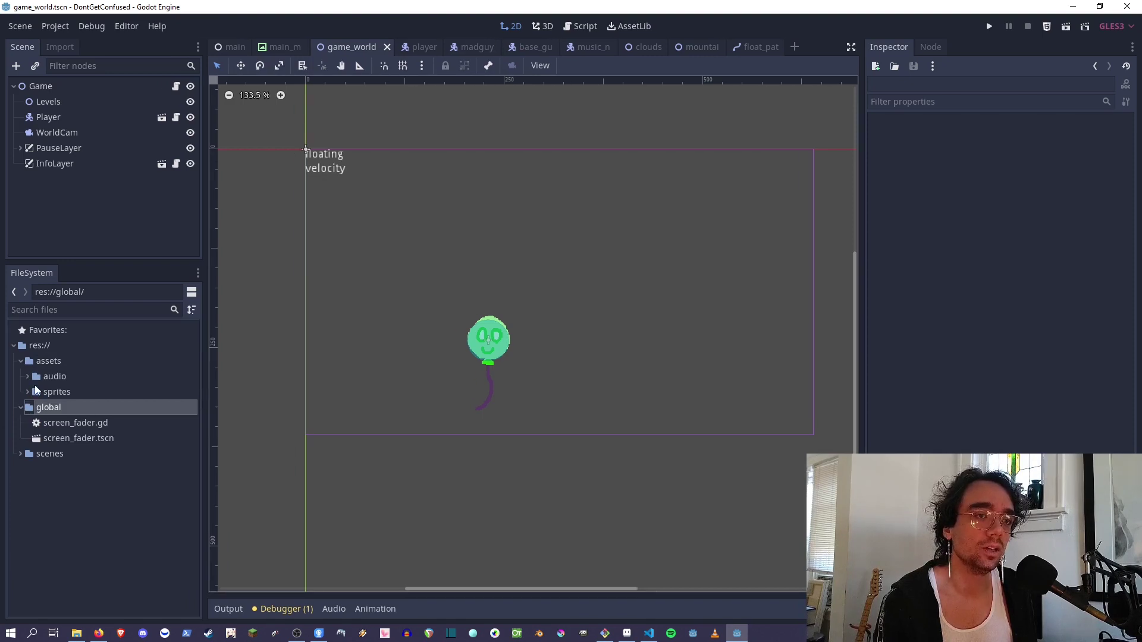
pyautogui.click(28, 392)
pyautogui.click(28, 388)
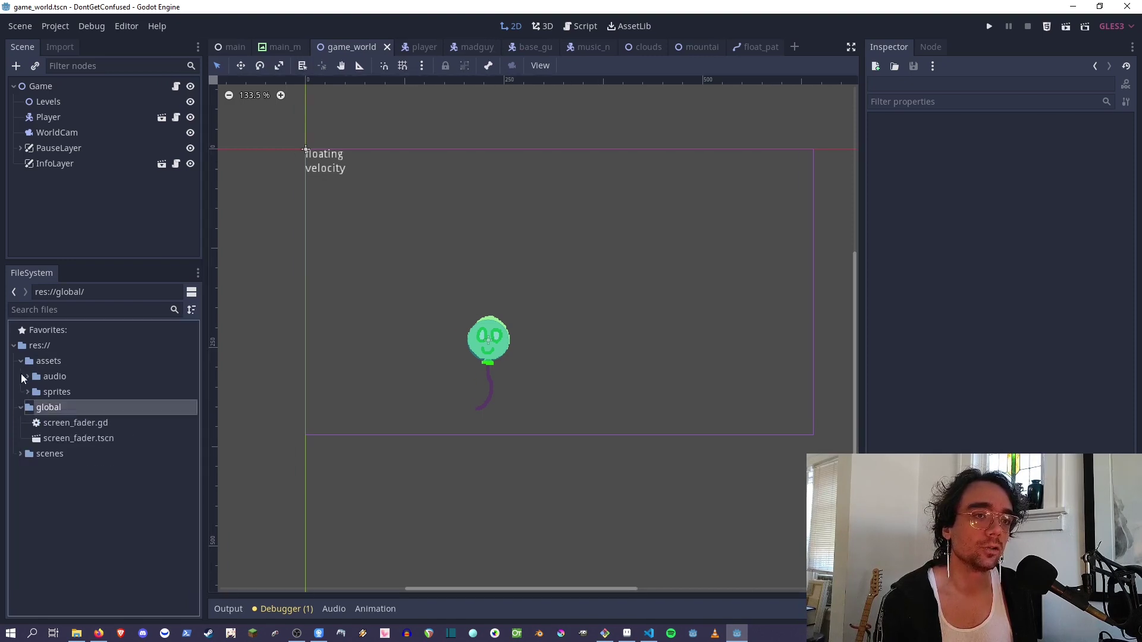
pyautogui.click(21, 361)
pyautogui.click(20, 377)
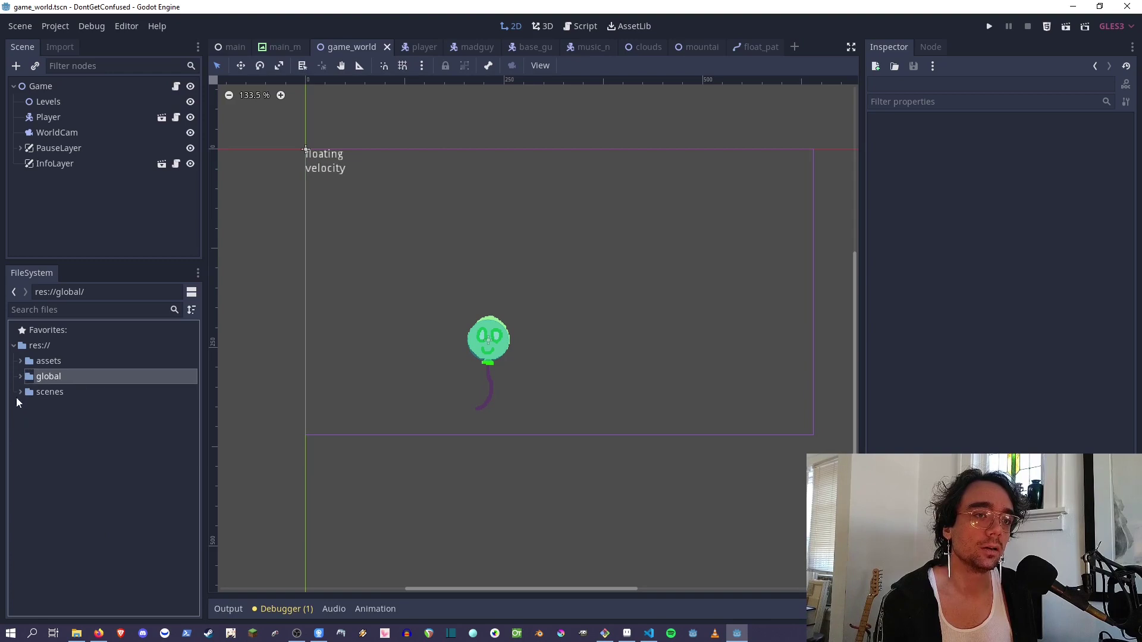
# Step: Expand the scenes folder, peek into characters, and select the game folder
pyautogui.click(21, 392)
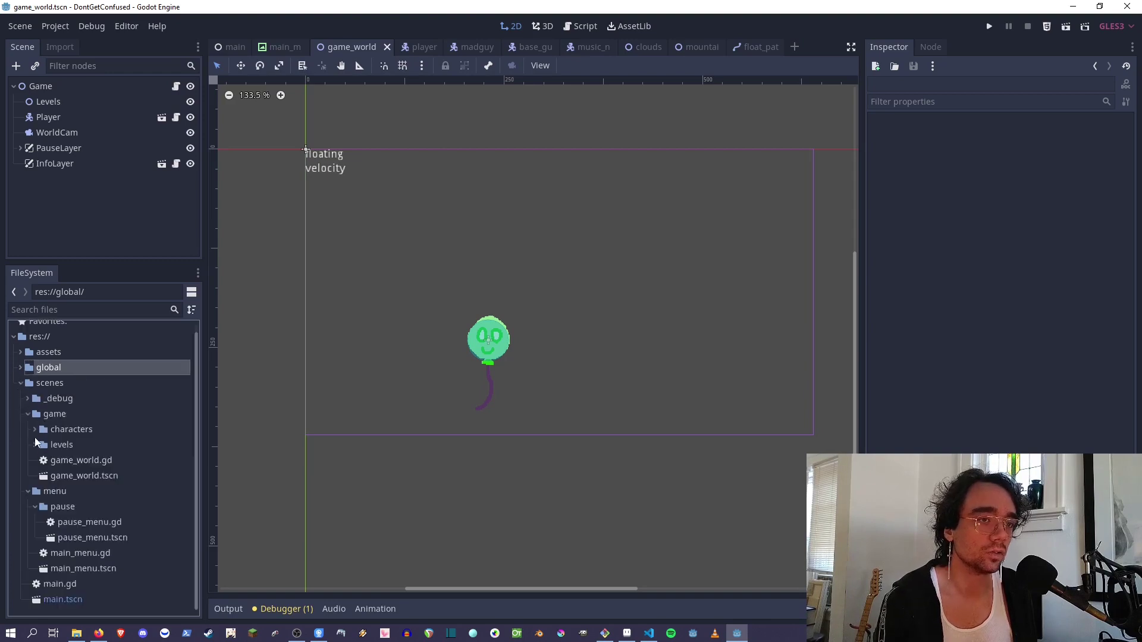
pyautogui.click(35, 430)
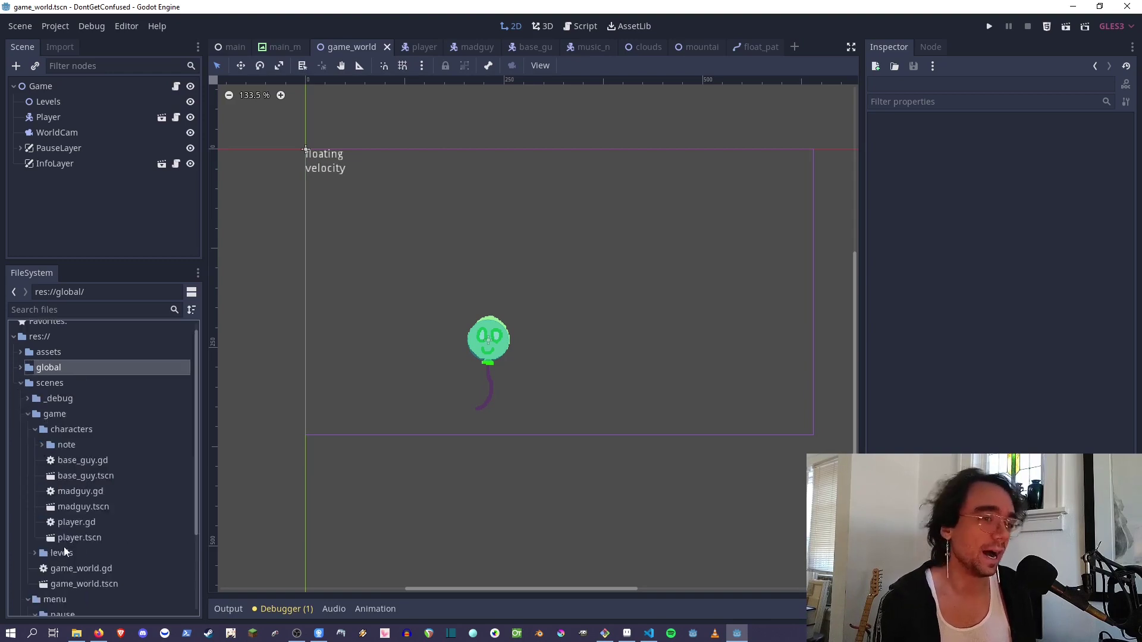
pyautogui.click(35, 430)
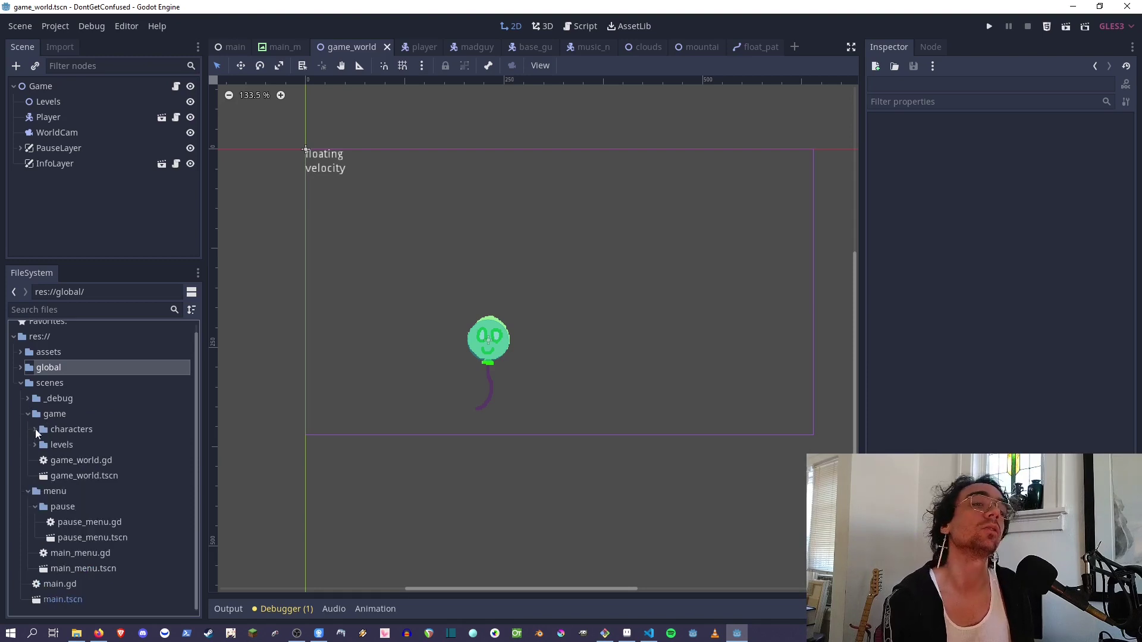
pyautogui.click(35, 414)
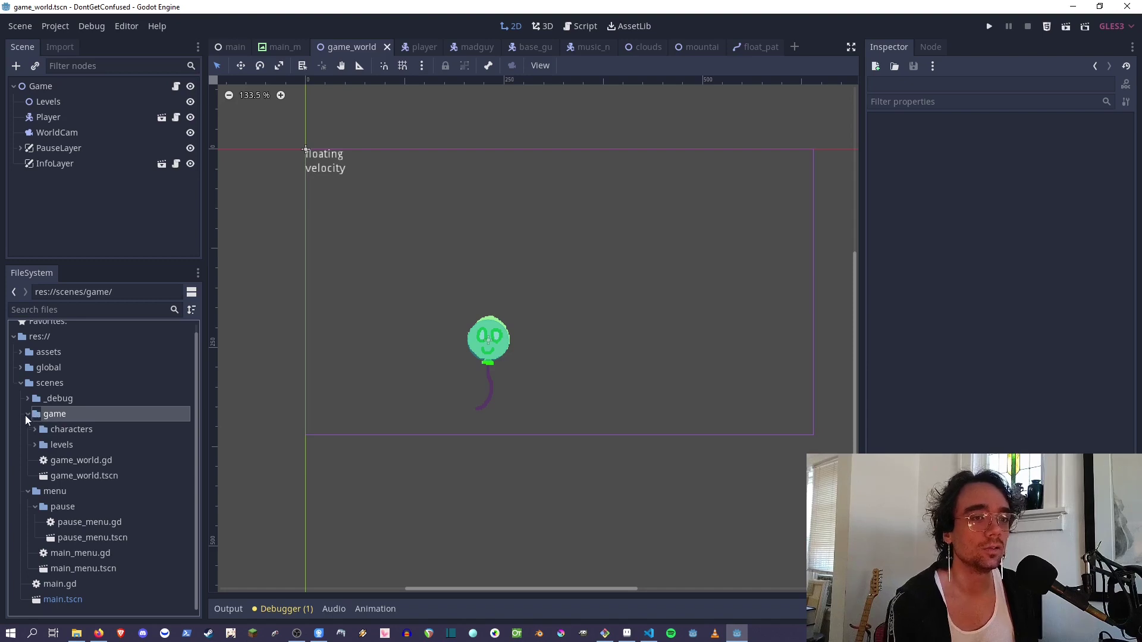
# Step: Collapse the game and menu folders and select the scenes folder
pyautogui.click(27, 414)
pyautogui.click(28, 437)
pyautogui.click(34, 391)
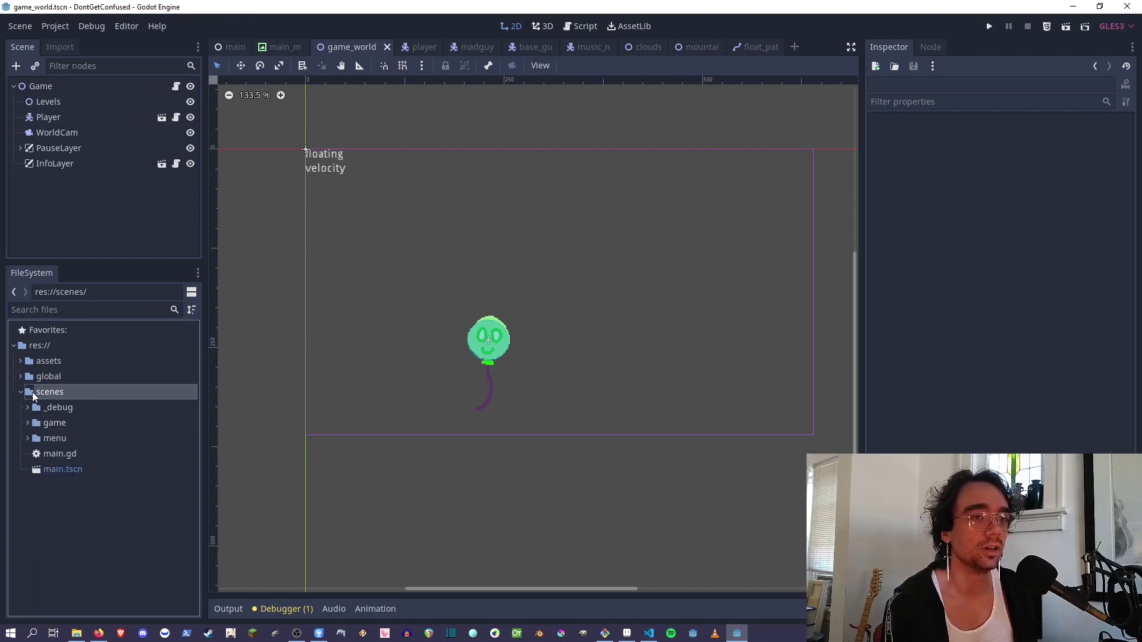
pyautogui.click(28, 423)
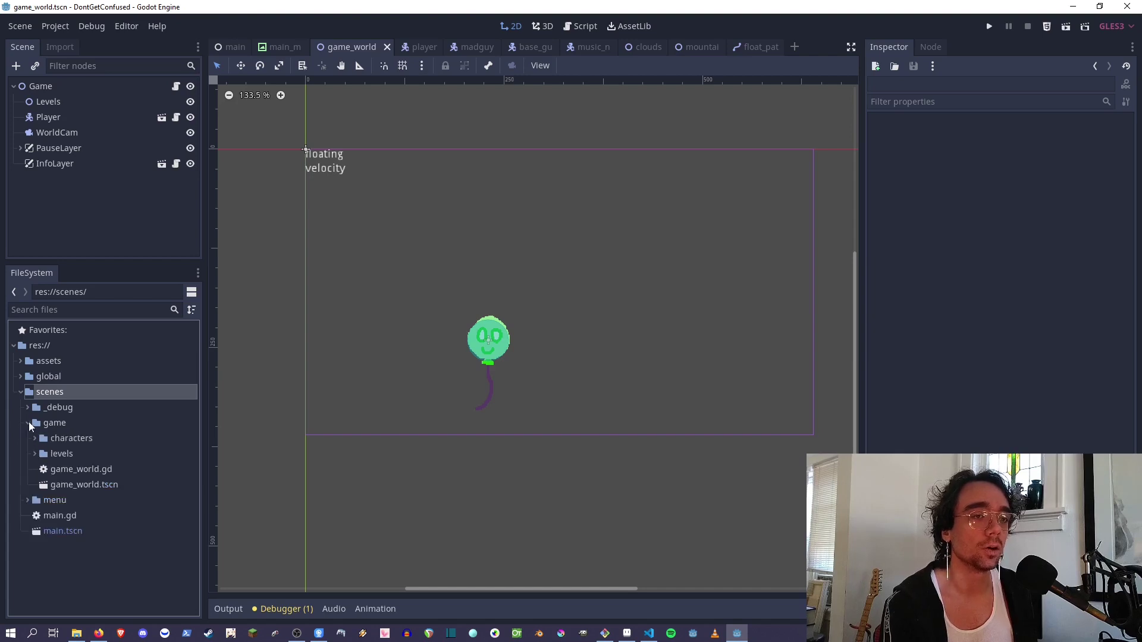
pyautogui.click(29, 423)
# Step: Show the menu and pause folders, fold them away, and expand the game folder
pyautogui.click(27, 439)
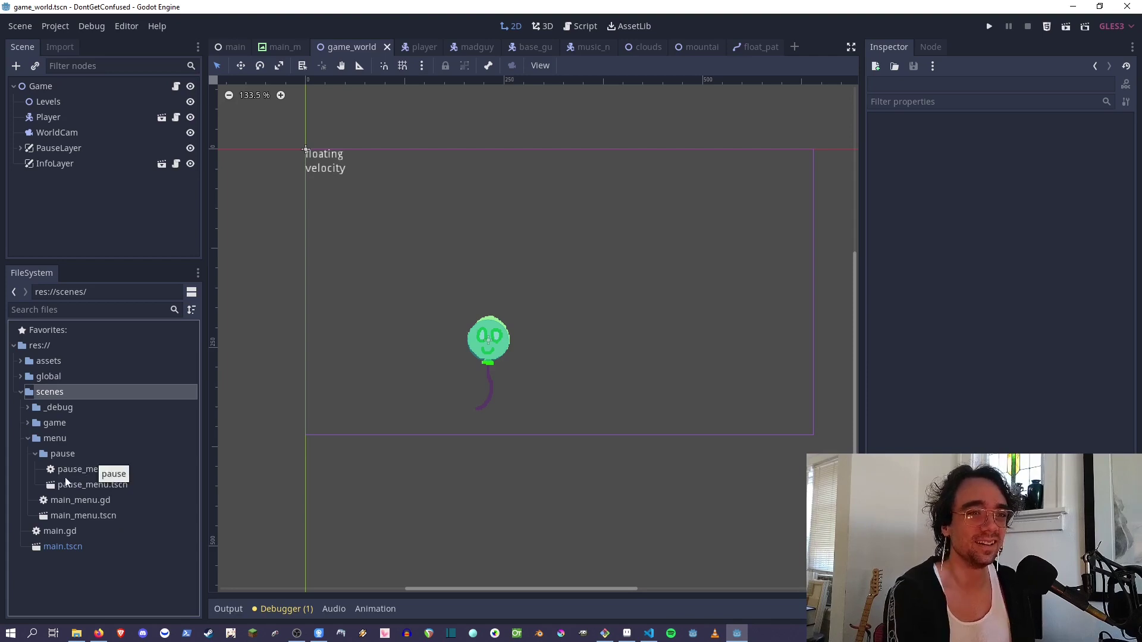
pyautogui.click(35, 455)
pyautogui.click(27, 438)
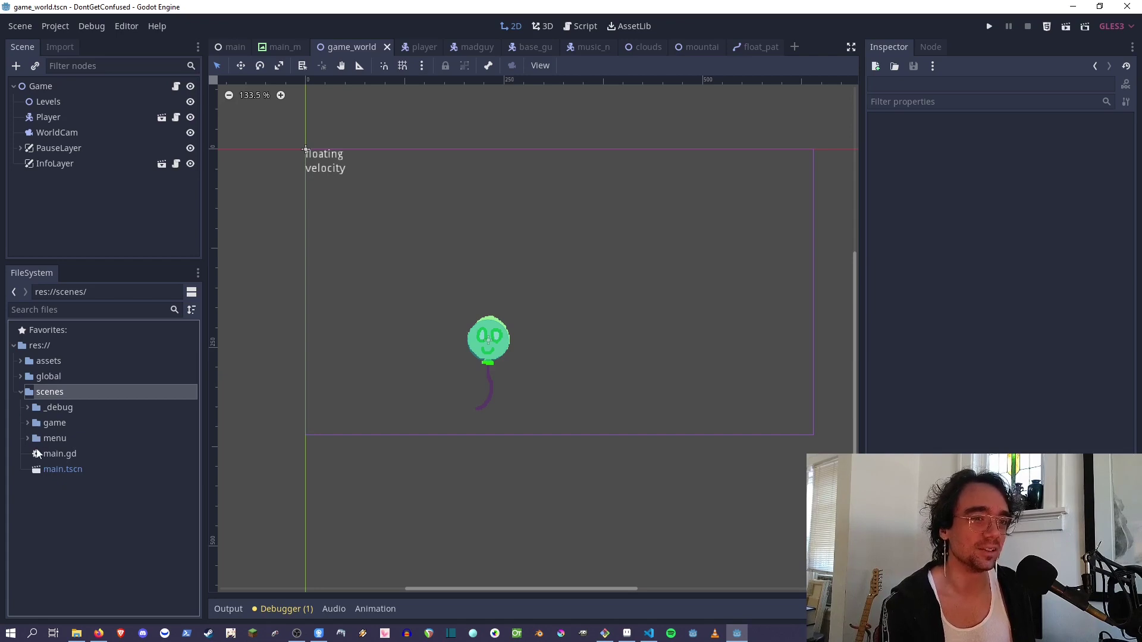
pyautogui.doubleClick(41, 423)
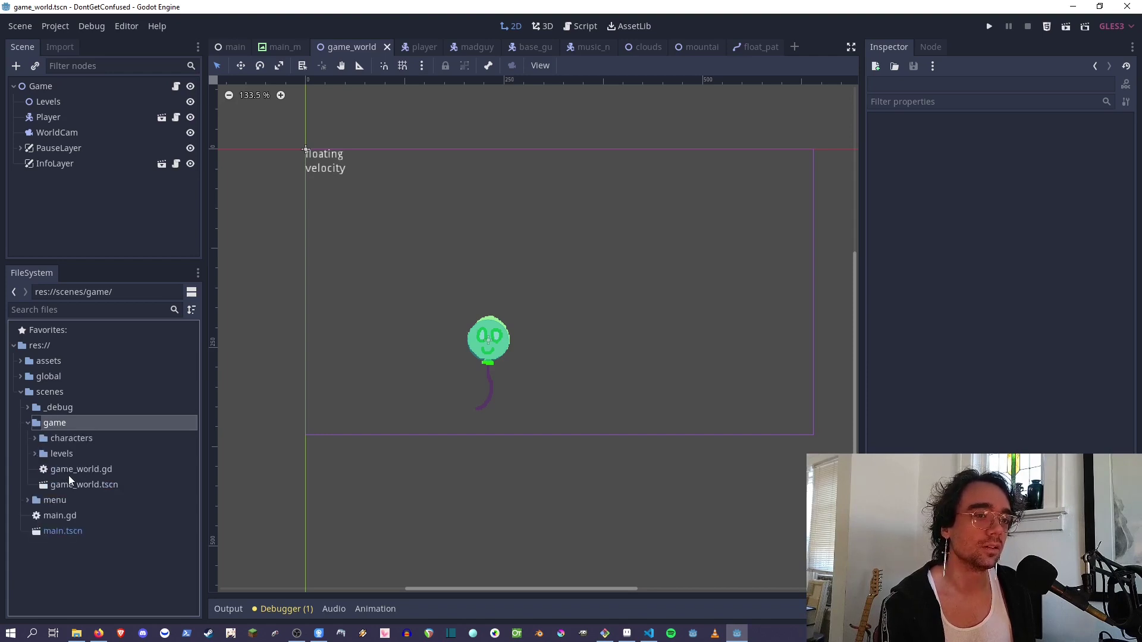
# Step: Browse the game folder's levels, characters and note subfolders, then collapse them
pyautogui.click(35, 453)
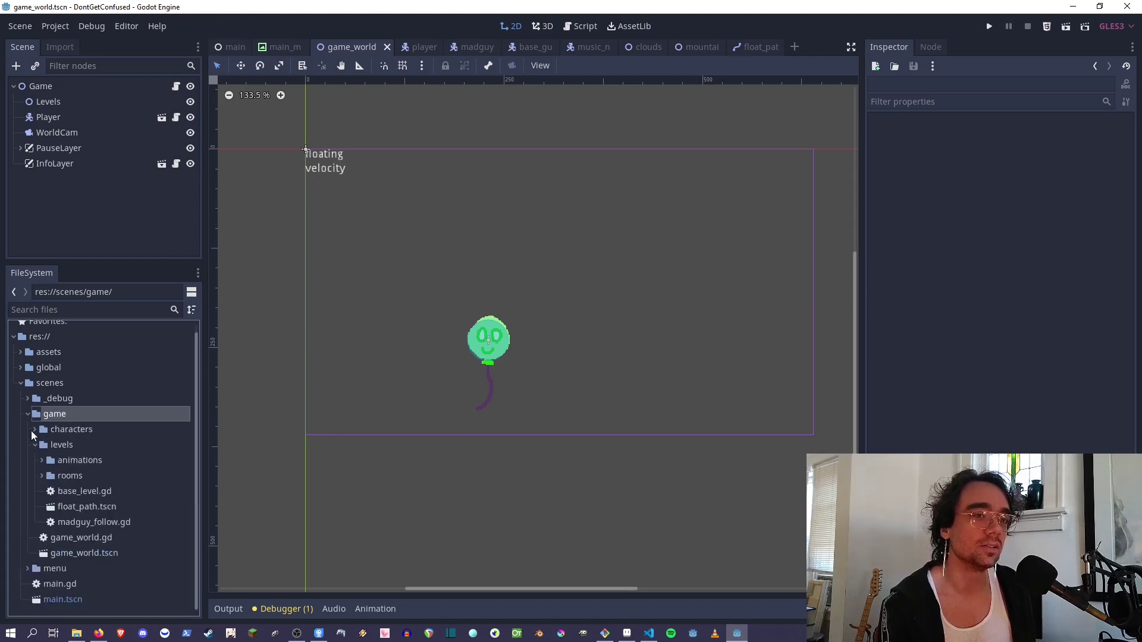
pyautogui.click(34, 430)
pyautogui.click(42, 445)
pyautogui.click(49, 447)
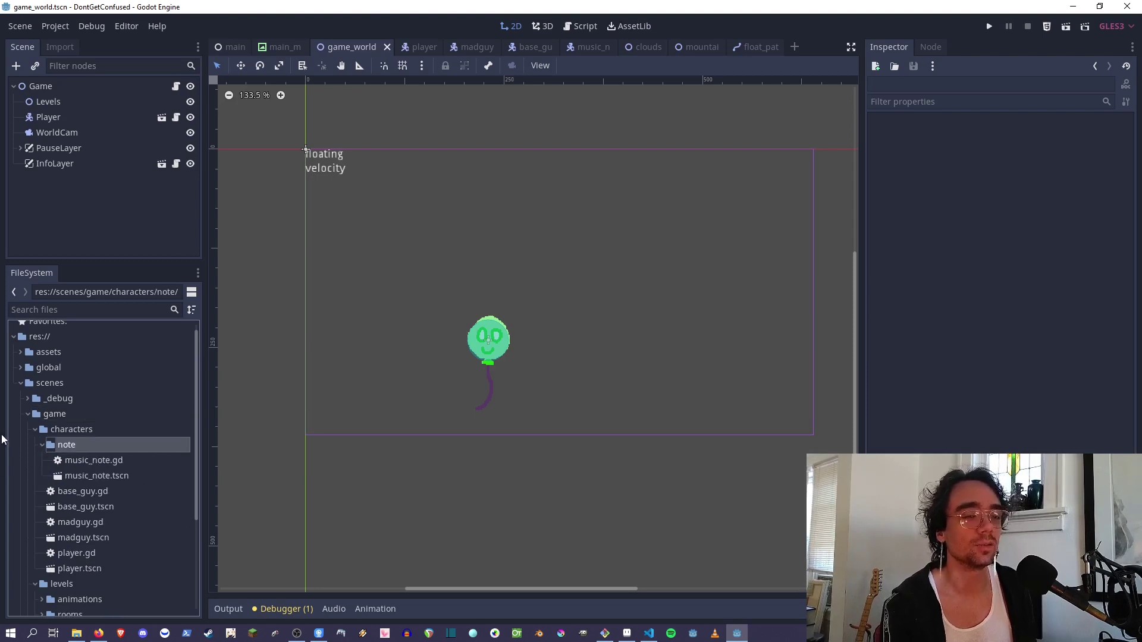
pyautogui.click(41, 445)
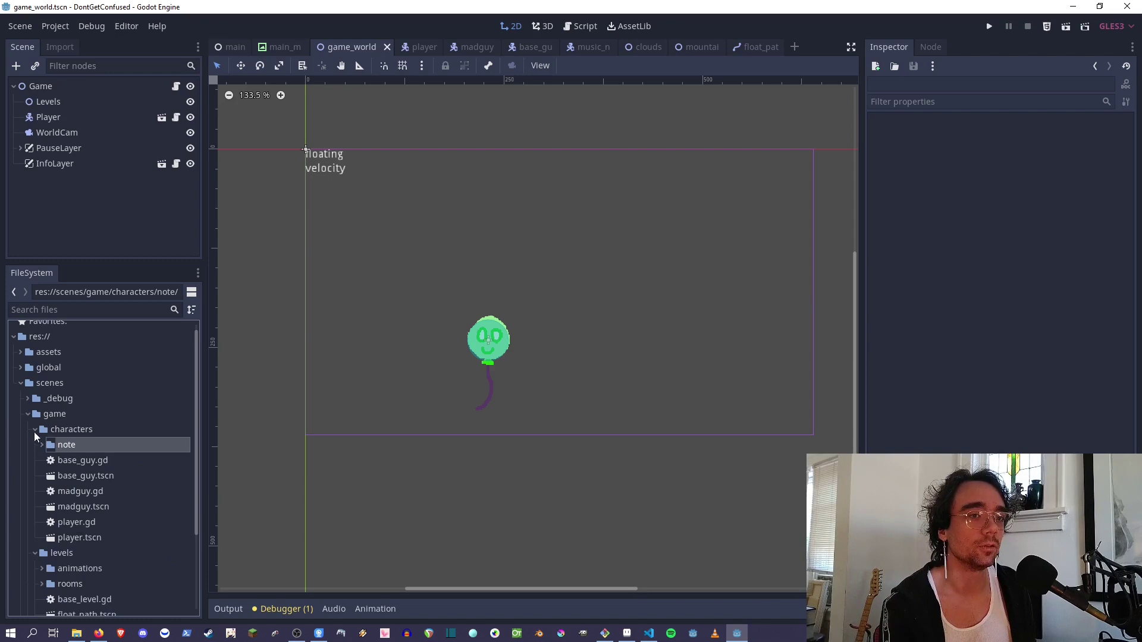
pyautogui.click(35, 429)
pyautogui.click(37, 418)
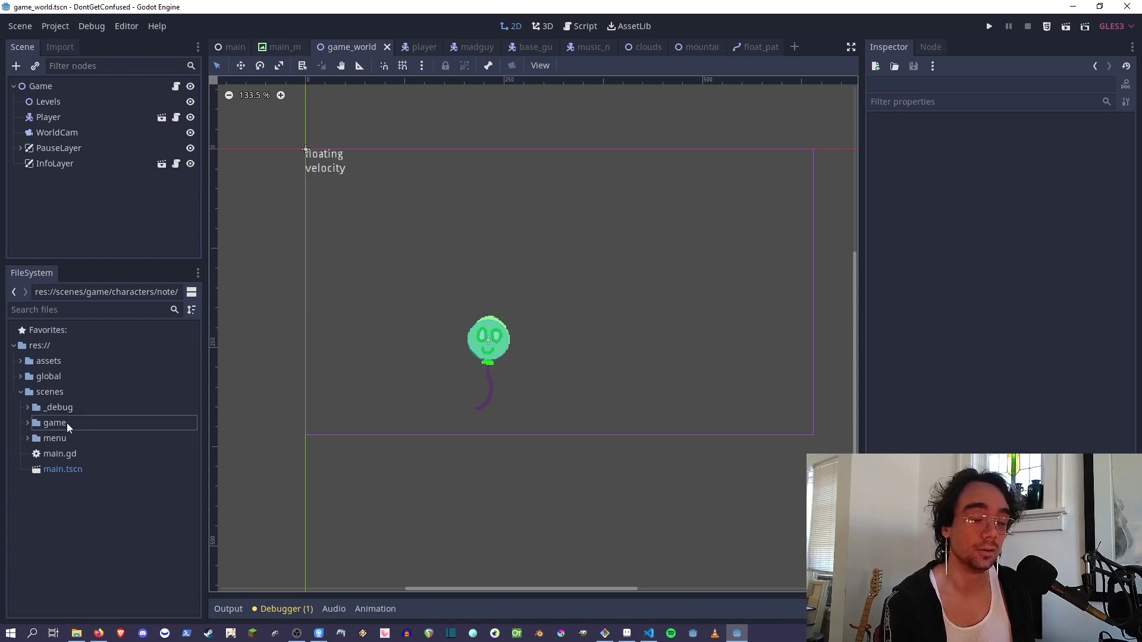
# Step: Show the menu and game folder contents, then fold up the scenes folder
pyautogui.click(28, 438)
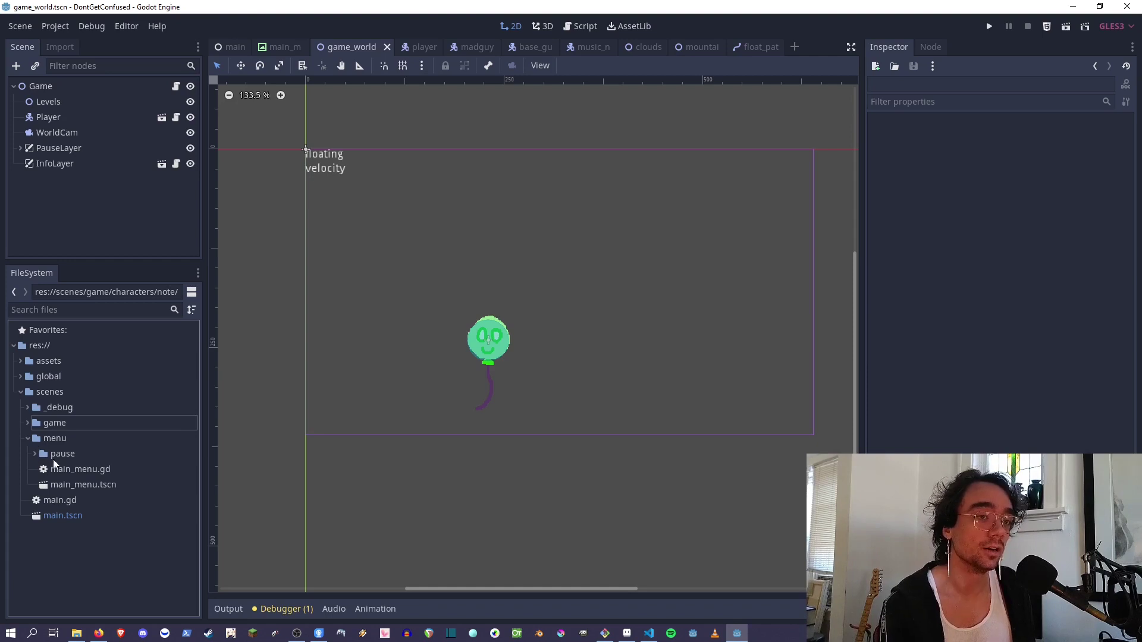
pyautogui.click(29, 423)
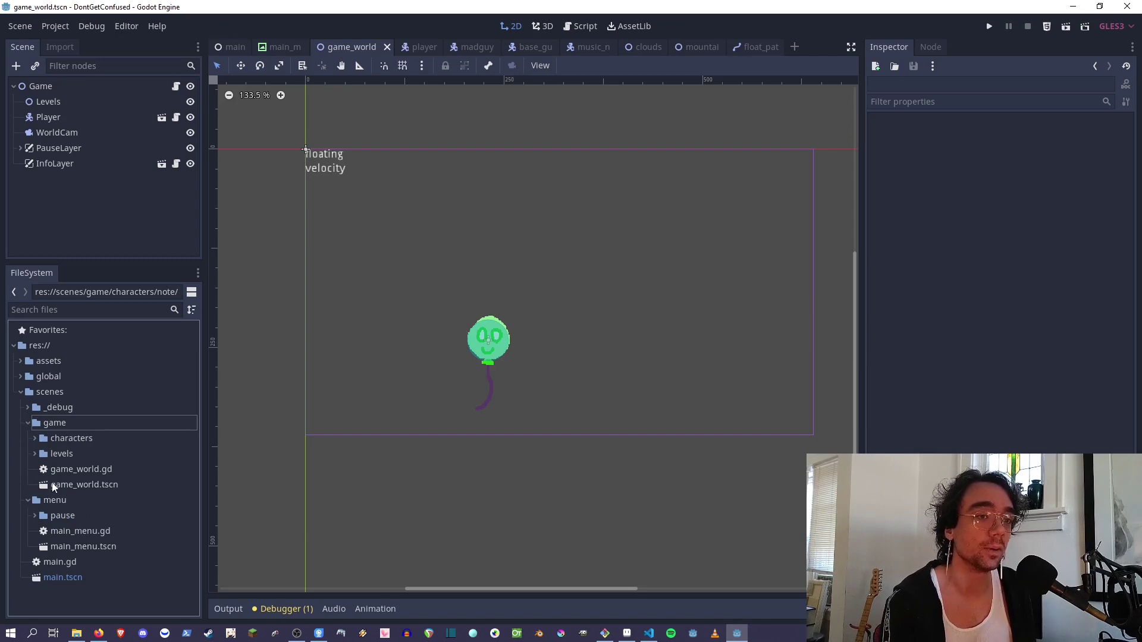
pyautogui.click(21, 392)
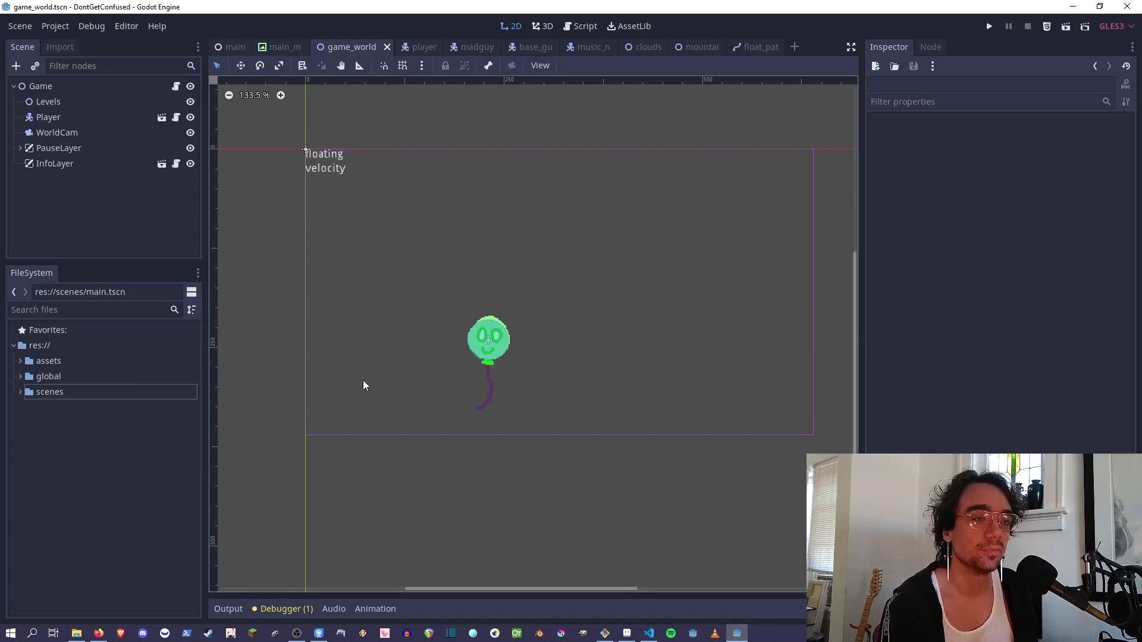
# Step: Narrow the file dock and reopen scenes, game, levels and characters to list their files
pyautogui.moveTo(207, 421); pyautogui.dragTo(193, 421)
pyautogui.click(21, 391)
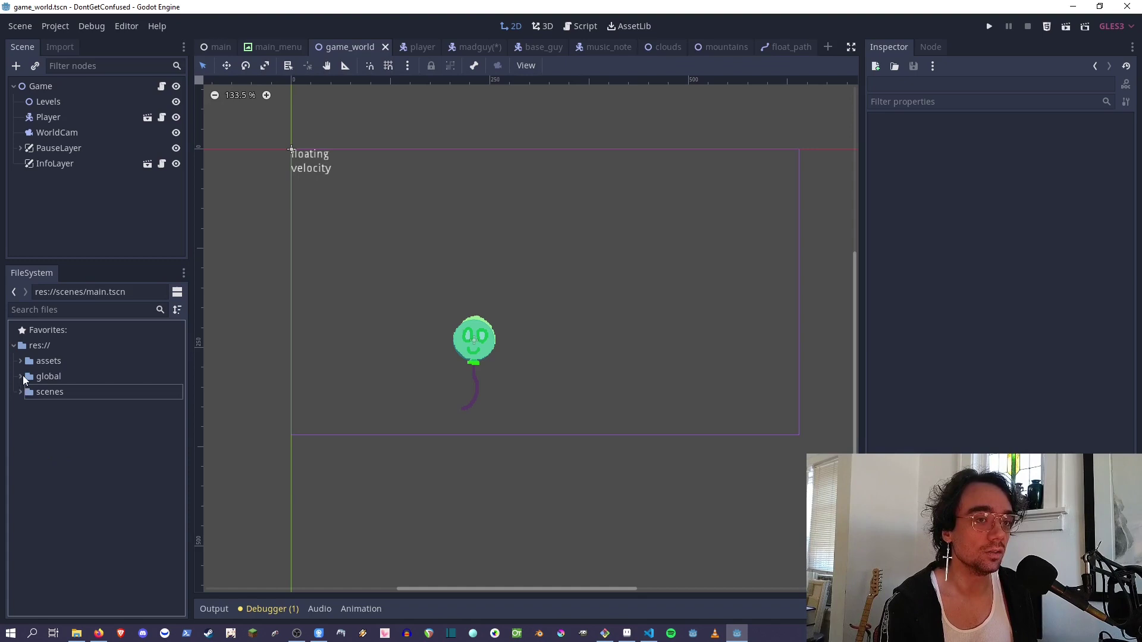
pyautogui.click(28, 424)
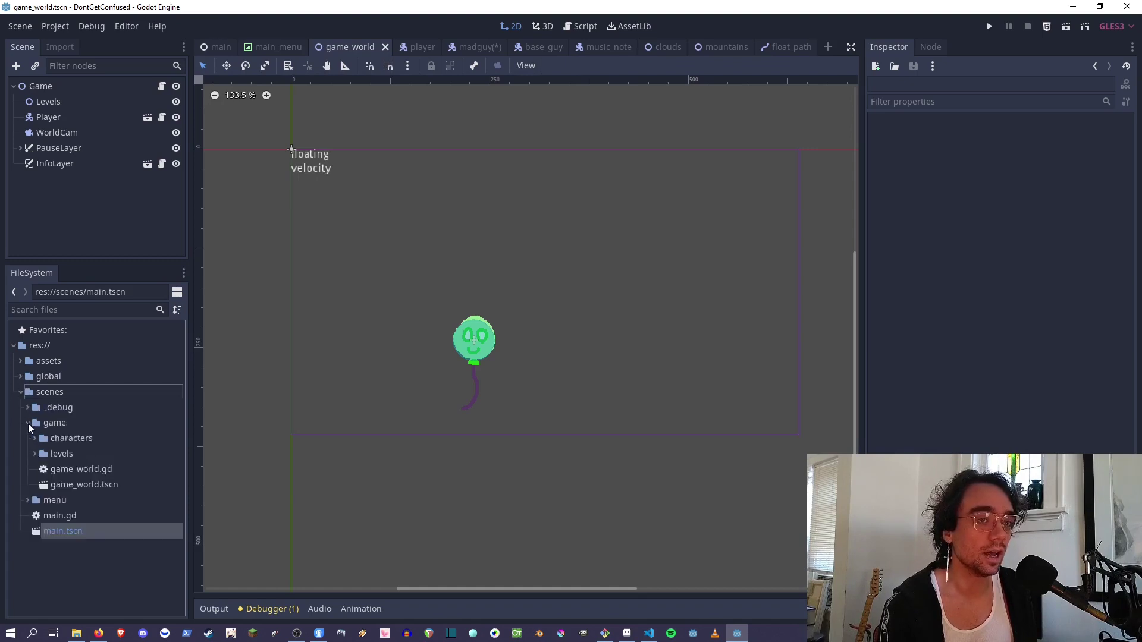
pyautogui.click(34, 453)
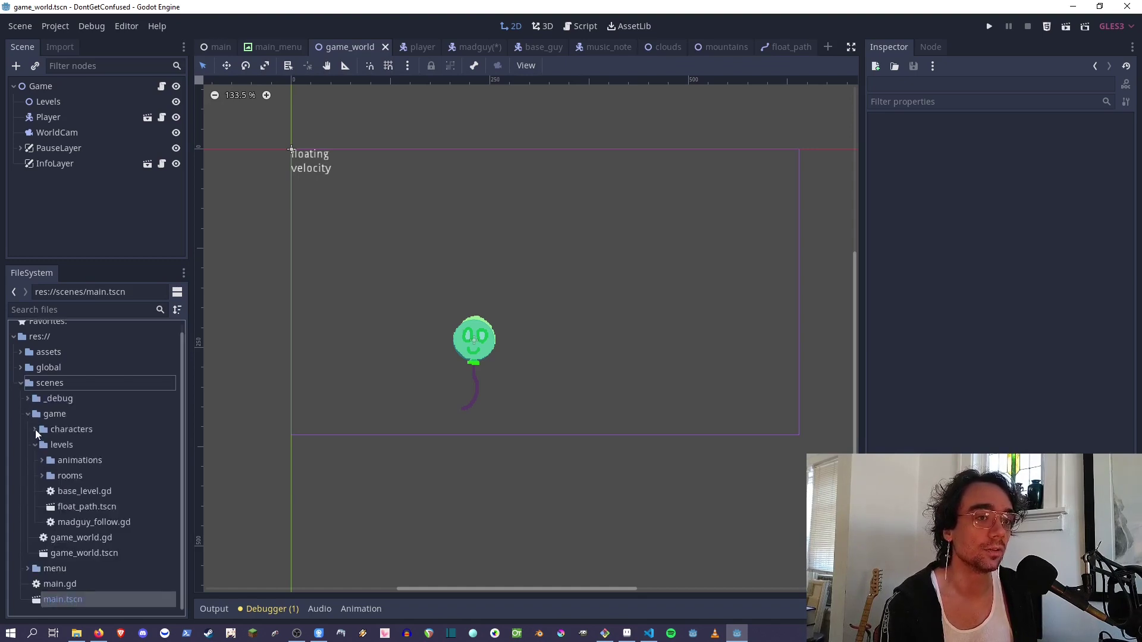
pyautogui.click(35, 429)
pyautogui.scroll(-2, 109, 572)
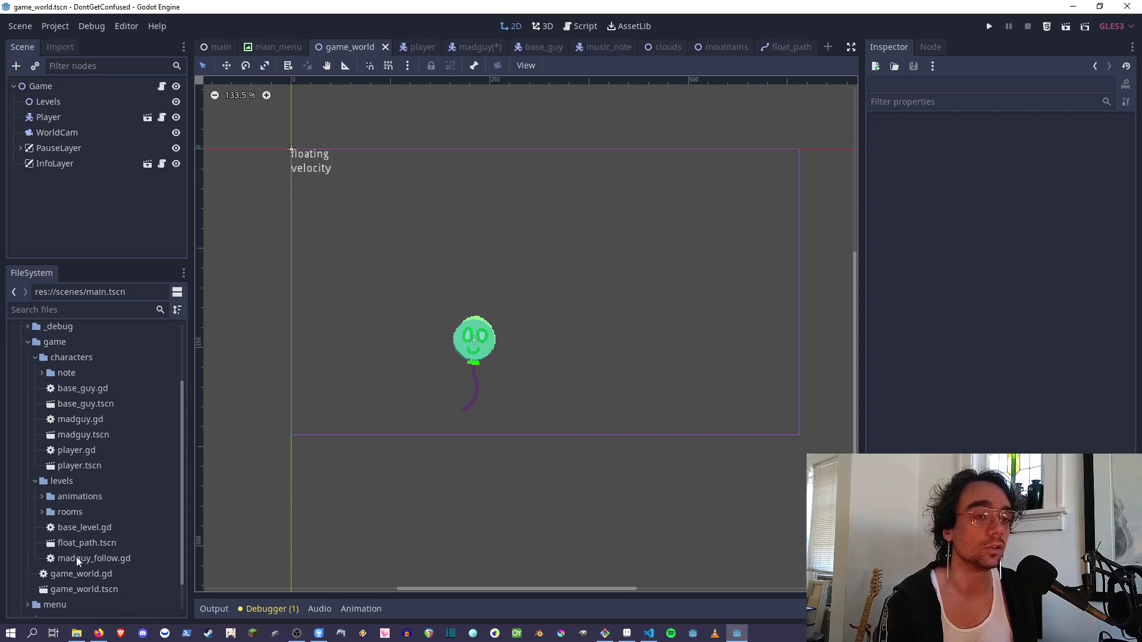
# Step: Open base_level.gd and inspect the blink.tres animation resource's properties
pyautogui.doubleClick(83, 527)
pyautogui.click(41, 528)
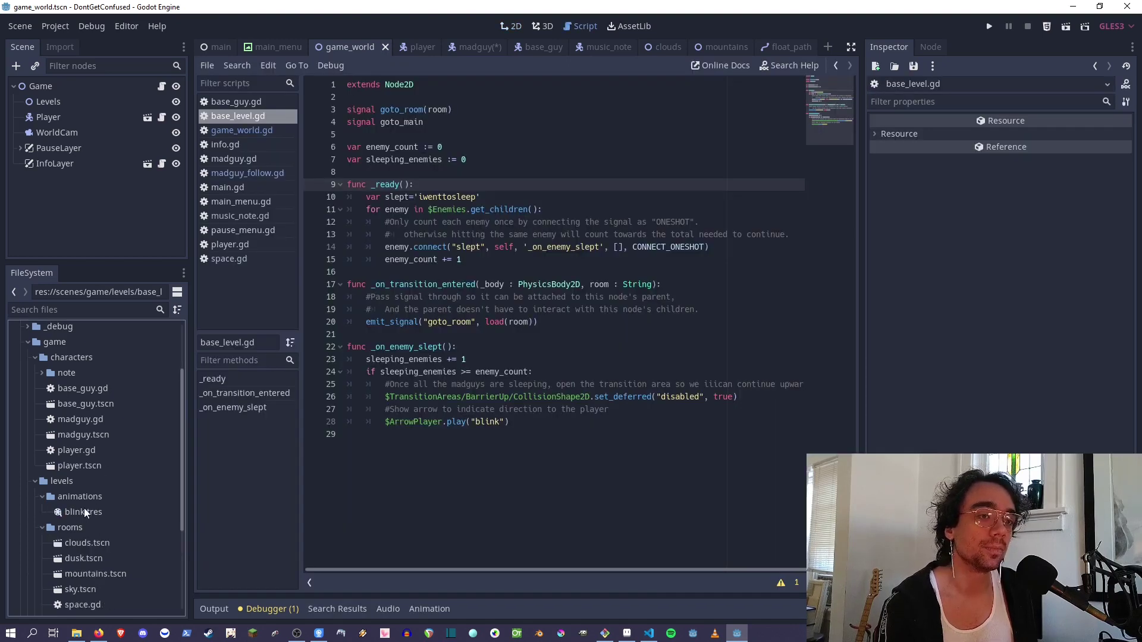
pyautogui.click(84, 509)
pyautogui.click(105, 492)
pyautogui.scroll(-3, 119, 489)
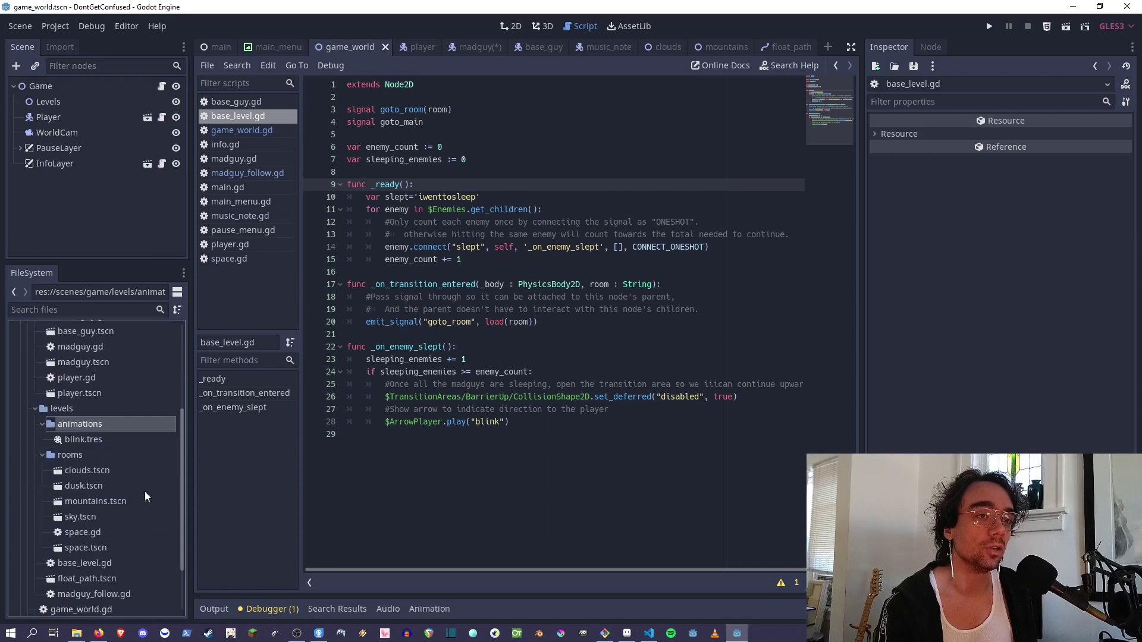
pyautogui.click(70, 441)
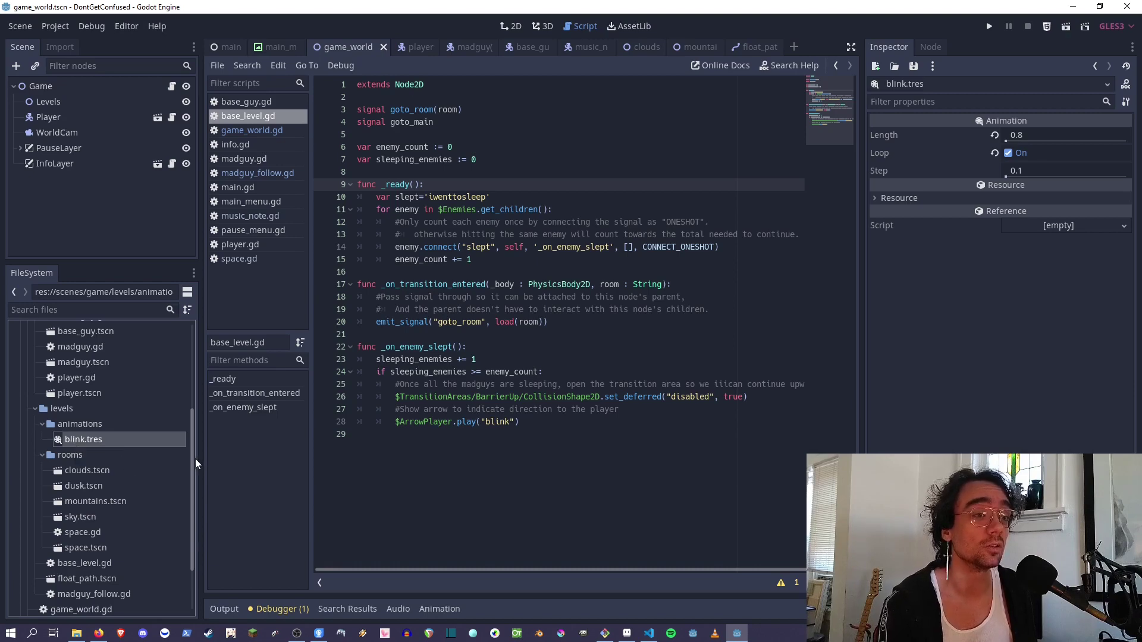
# Step: Close all scene tabs saving madguy.tscn, then open mountains.tscn in the 2D view
pyautogui.rightClick(351, 41)
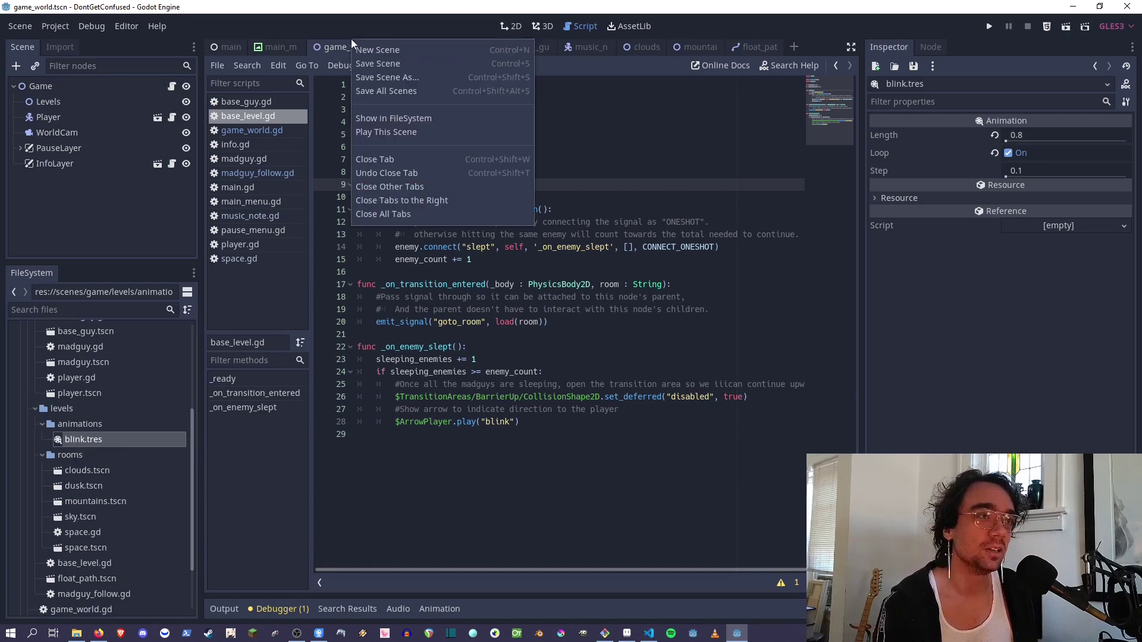
pyautogui.click(417, 213)
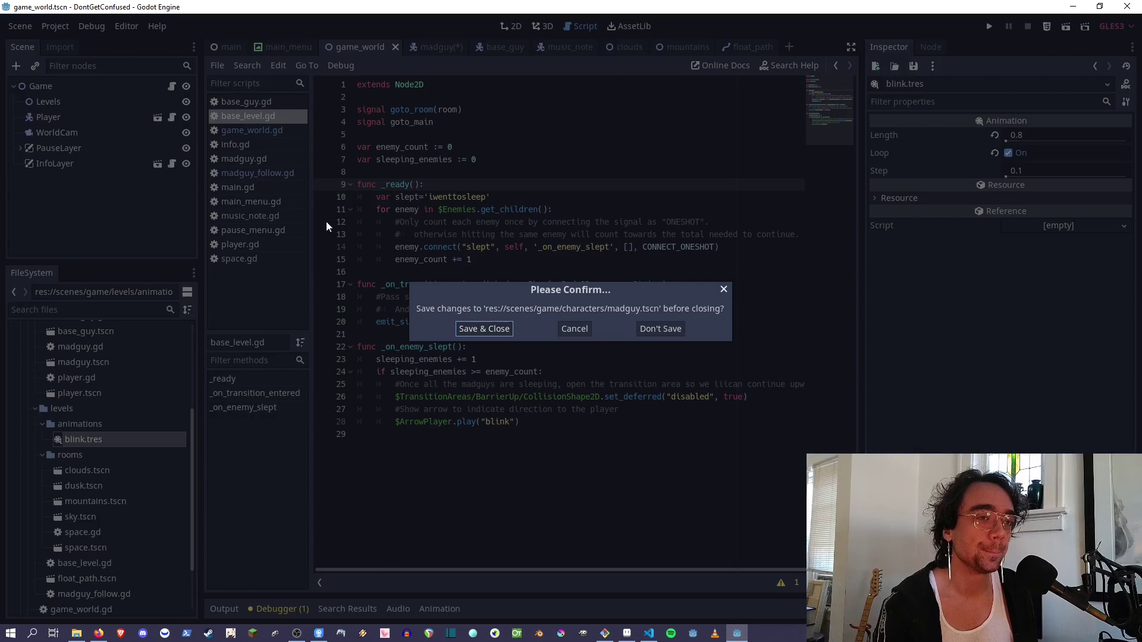
pyautogui.click(485, 329)
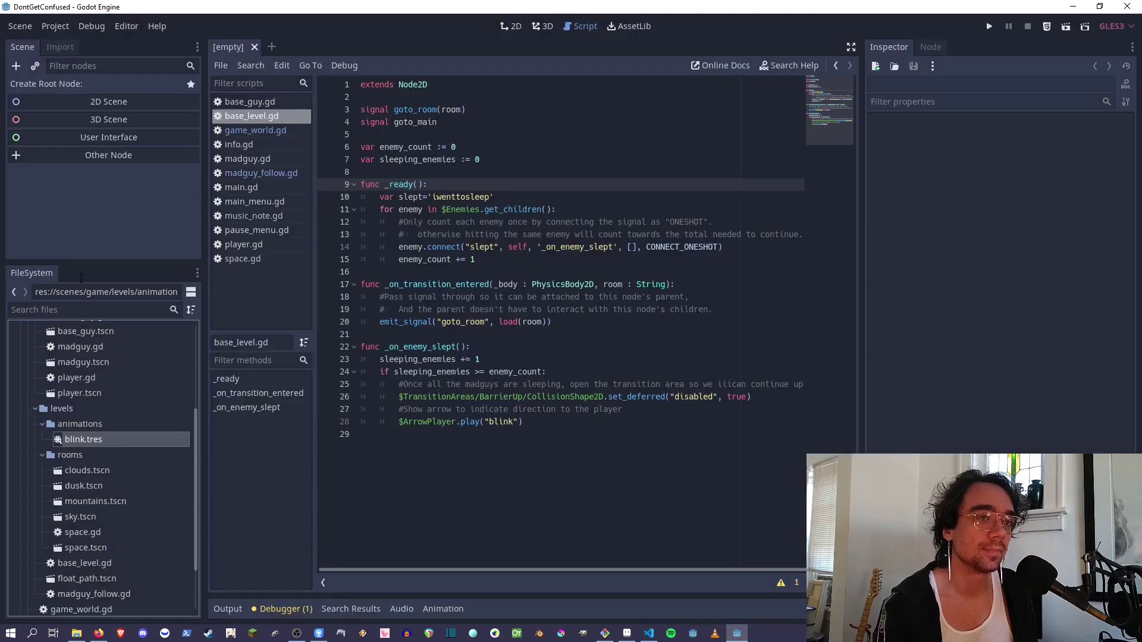
pyautogui.scroll(2, 76, 434)
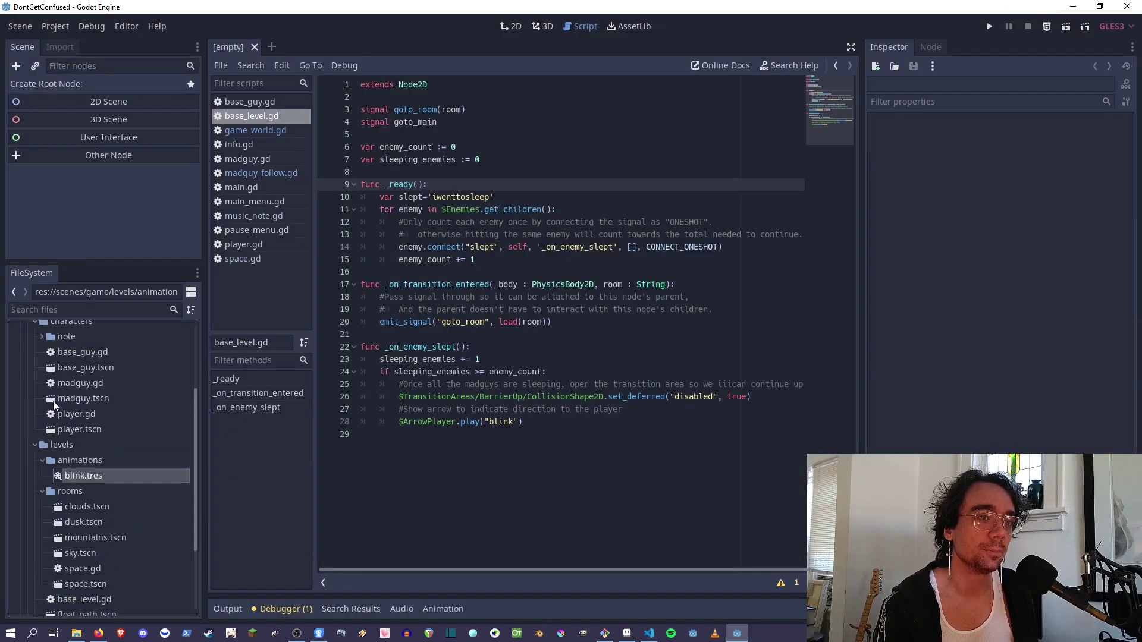
pyautogui.doubleClick(66, 538)
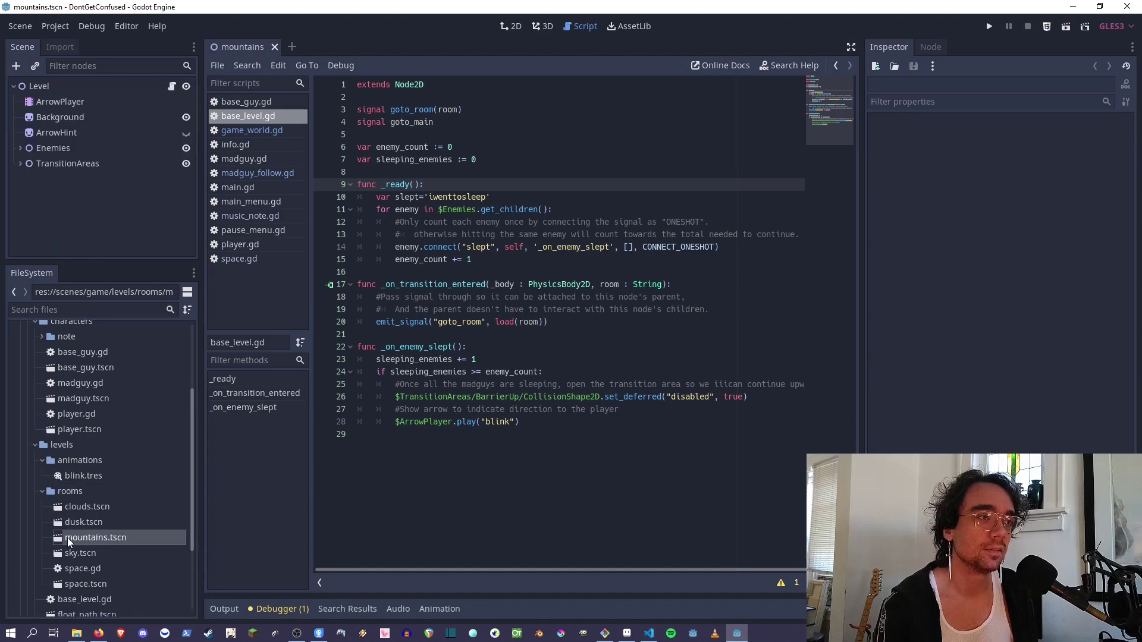
pyautogui.click(510, 26)
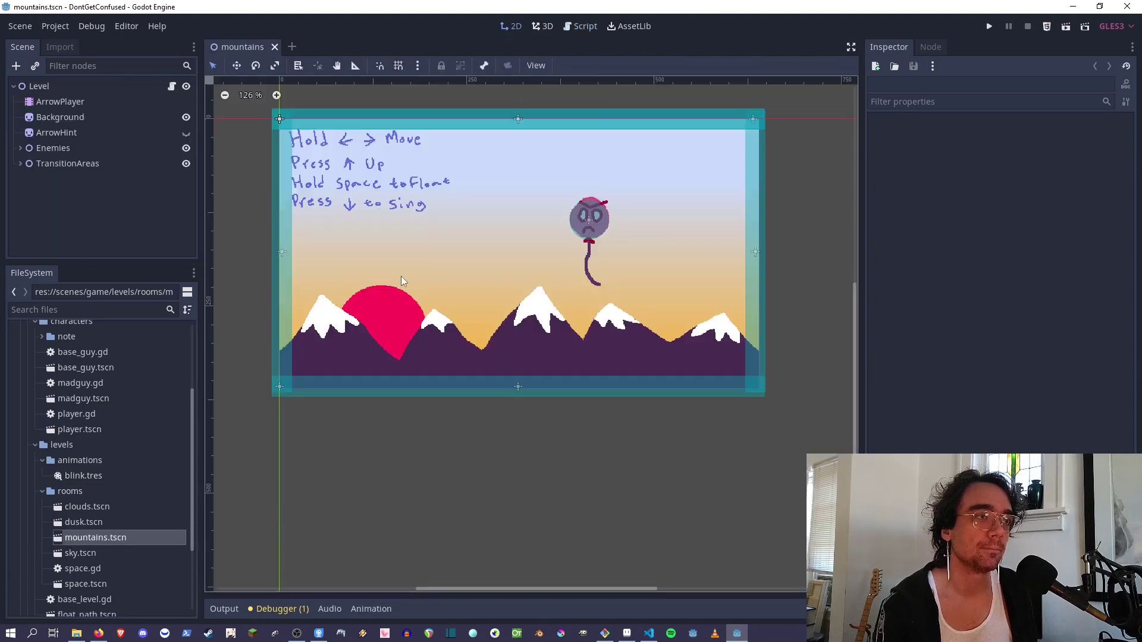
# Step: Load the blink animation on ArrowPlayer and play it from the start
pyautogui.click(74, 102)
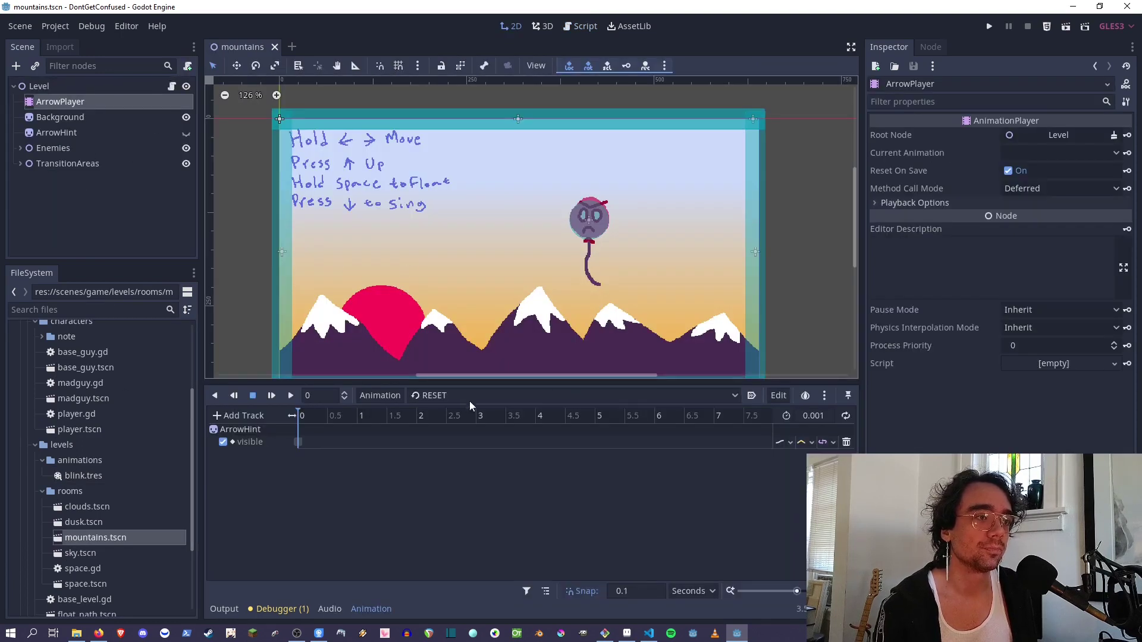
pyautogui.click(470, 397)
pyautogui.click(476, 427)
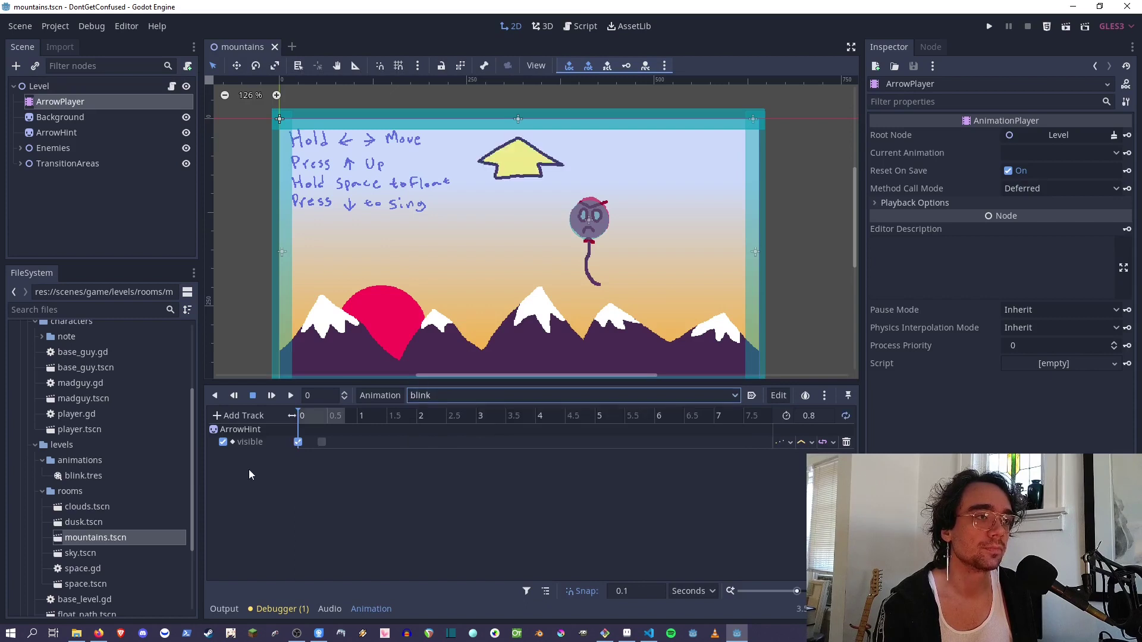
pyautogui.click(271, 396)
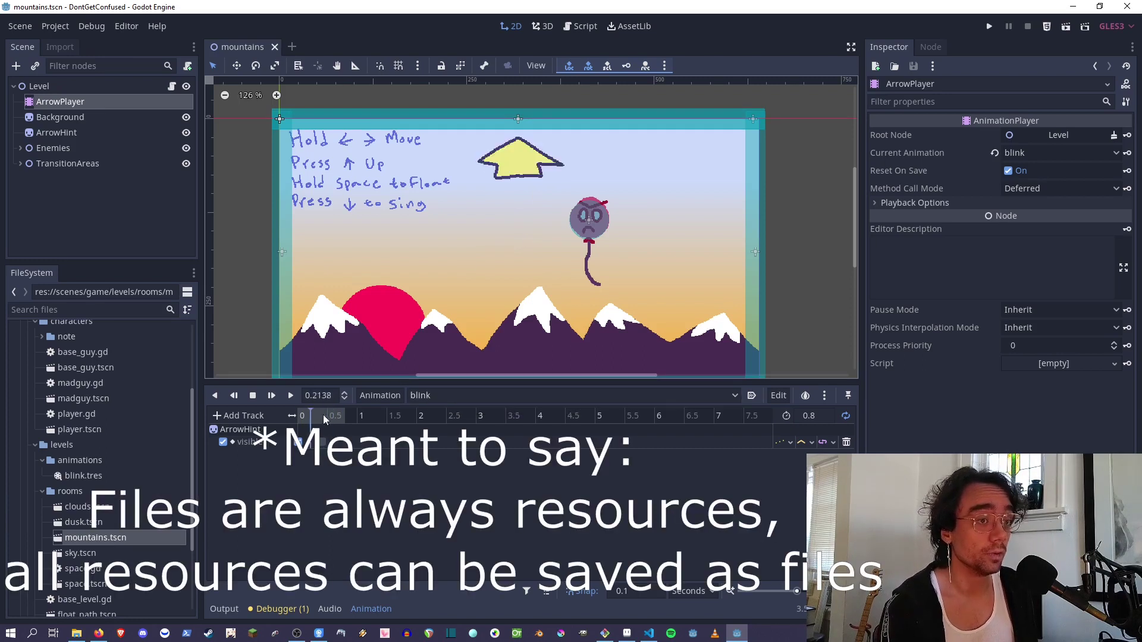
# Step: Narrow the left panels and select the madguy.tscn and madguy.gd files
pyautogui.moveTo(205, 436); pyautogui.dragTo(76, 548)
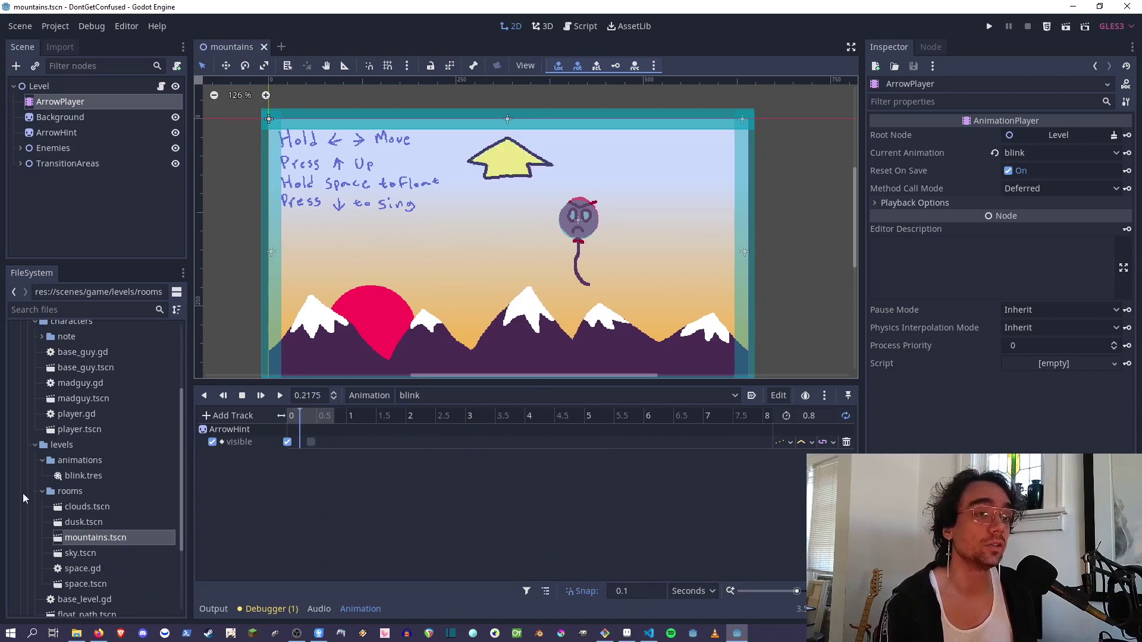
pyautogui.click(81, 397)
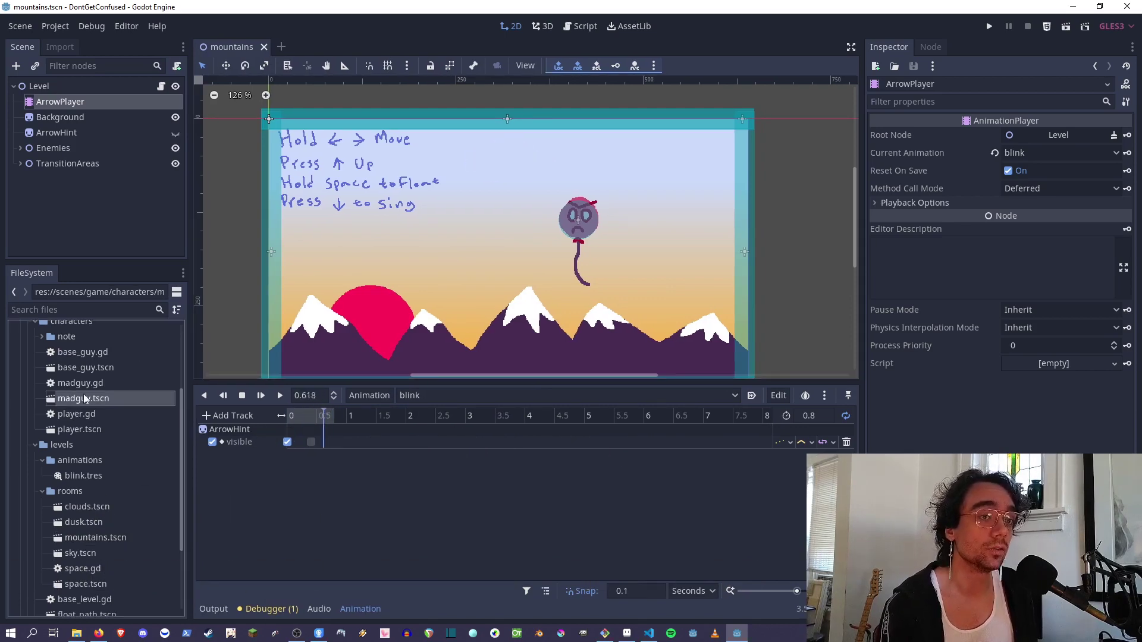
pyautogui.click(72, 384)
pyautogui.scroll(5, 70, 383)
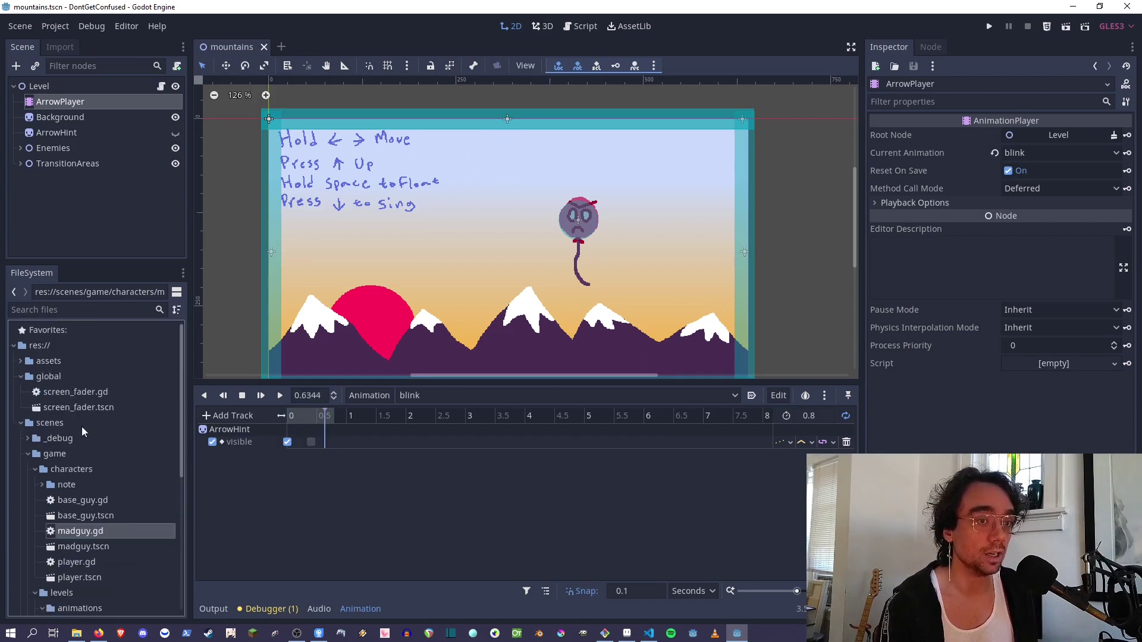
# Step: Browse the audio and sprites folders inside assets, then fold assets back up
pyautogui.click(21, 361)
pyautogui.click(27, 377)
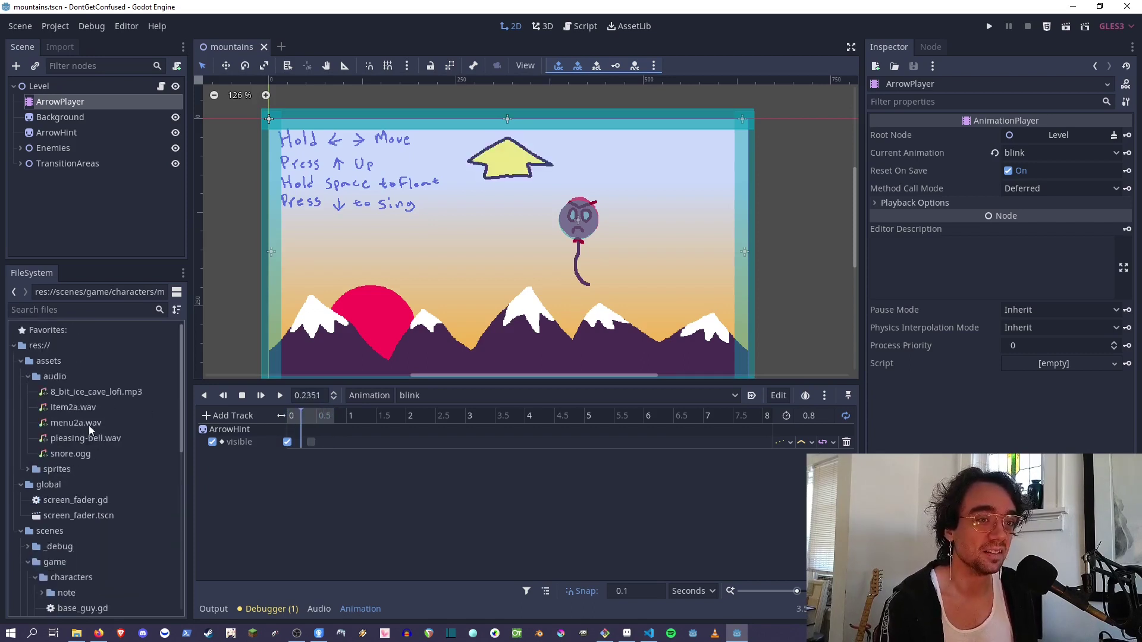
pyautogui.click(28, 377)
pyautogui.click(28, 391)
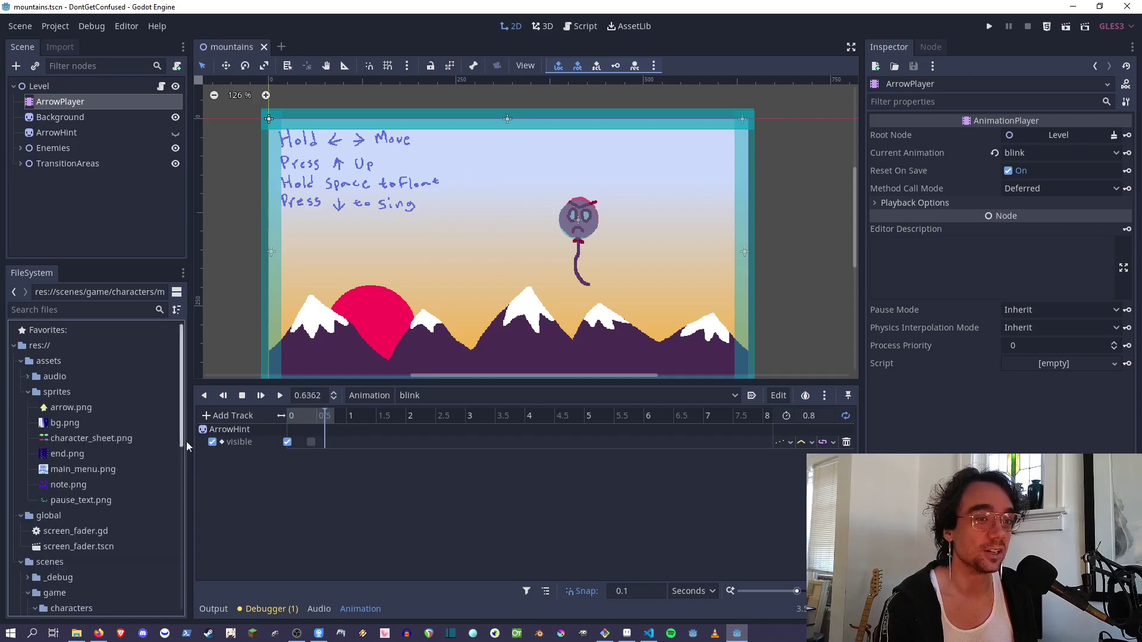
pyautogui.click(27, 392)
pyautogui.click(21, 361)
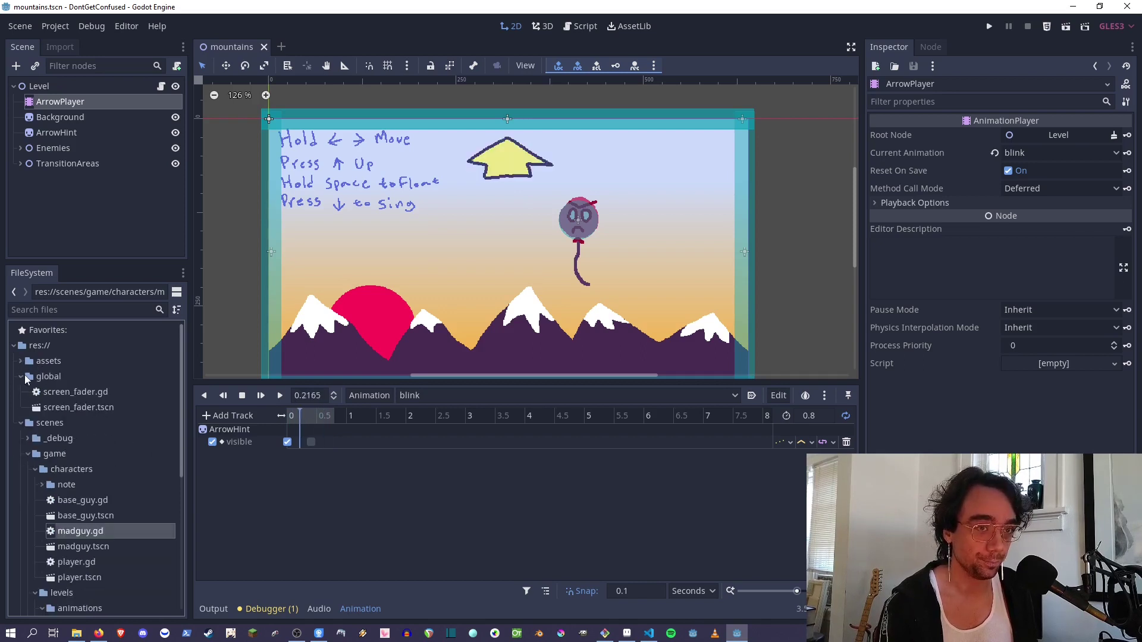
# Step: Collapse global, characters and levels, and check ArrowPlayer's Script options without changing them
pyautogui.click(23, 376)
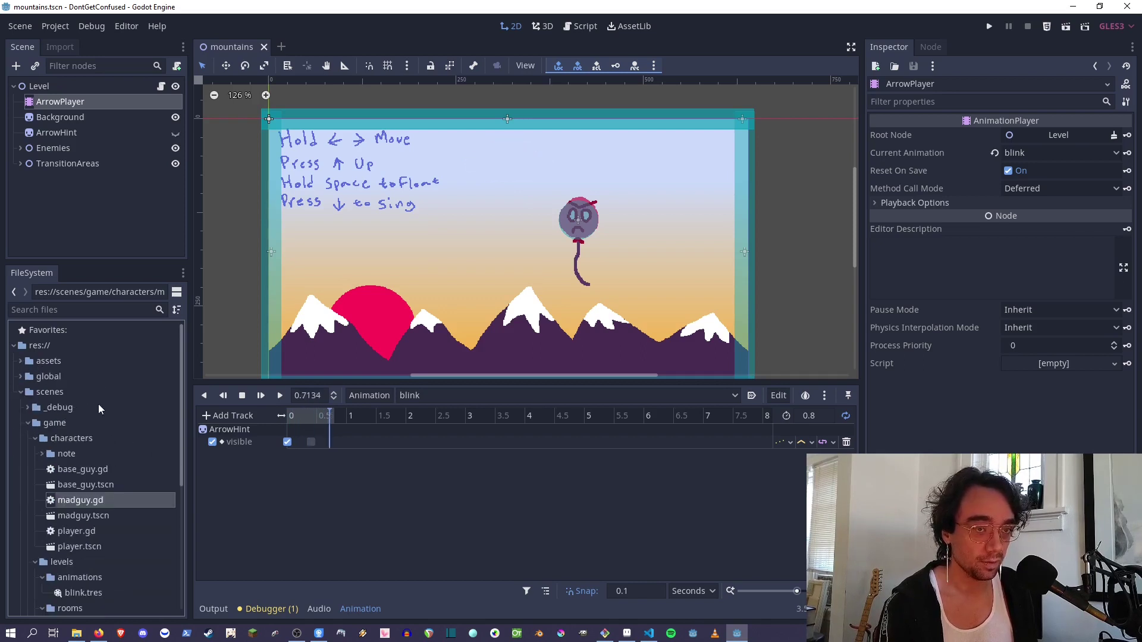
pyautogui.click(33, 437)
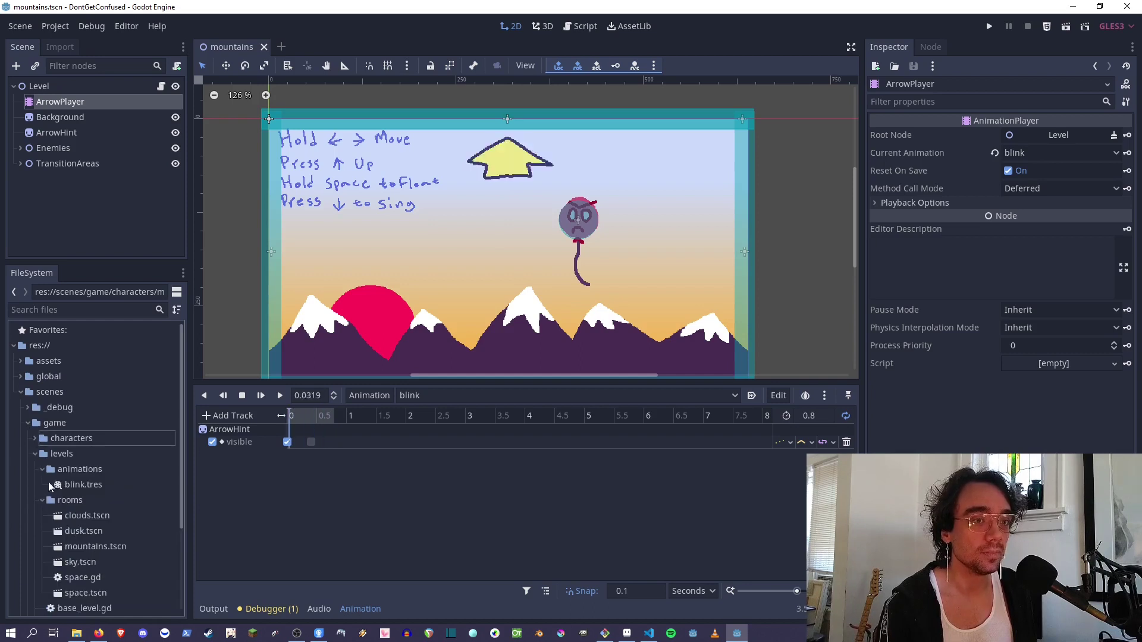
pyautogui.click(36, 453)
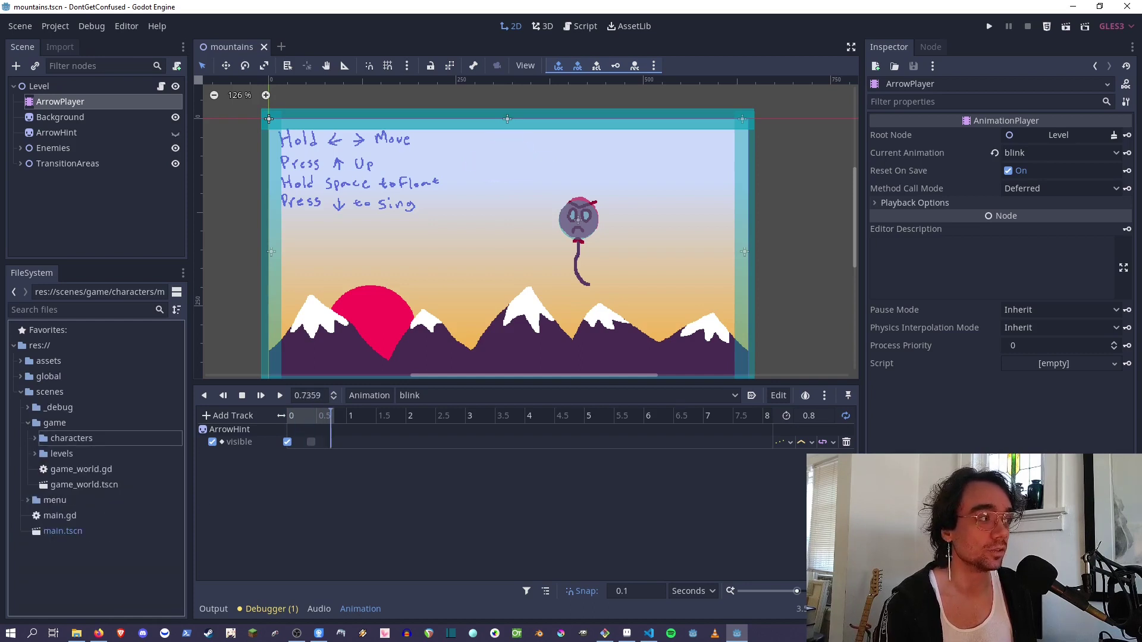
pyautogui.click(1041, 363)
pyautogui.click(1041, 389)
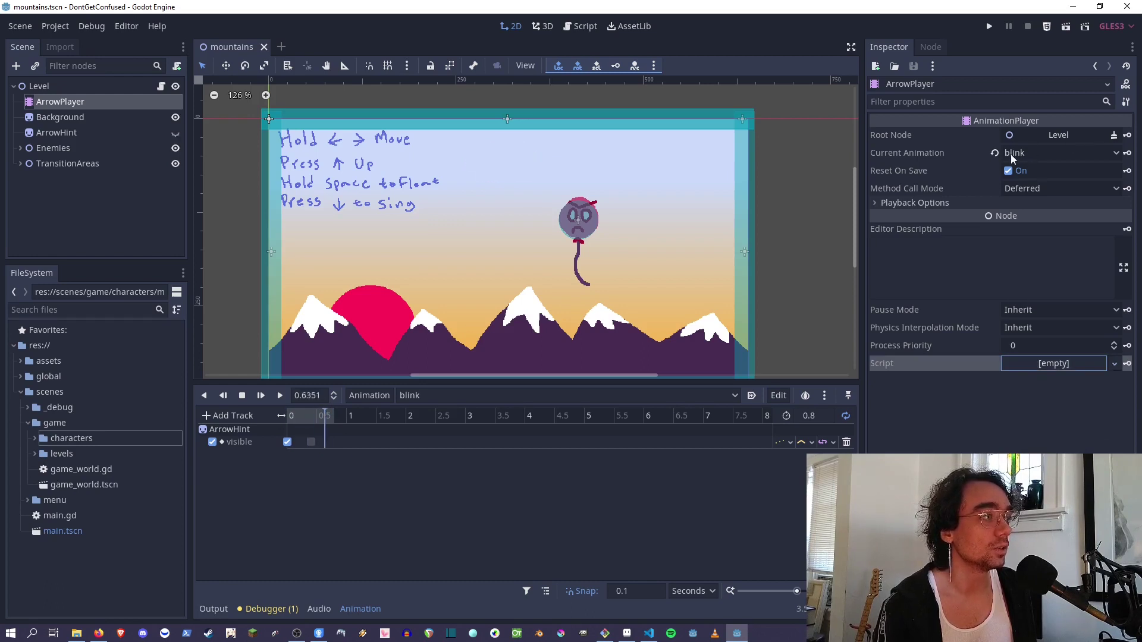
# Step: Select the Background sprite and inspect its Normal Map options without changing anything
pyautogui.doubleClick(83, 117)
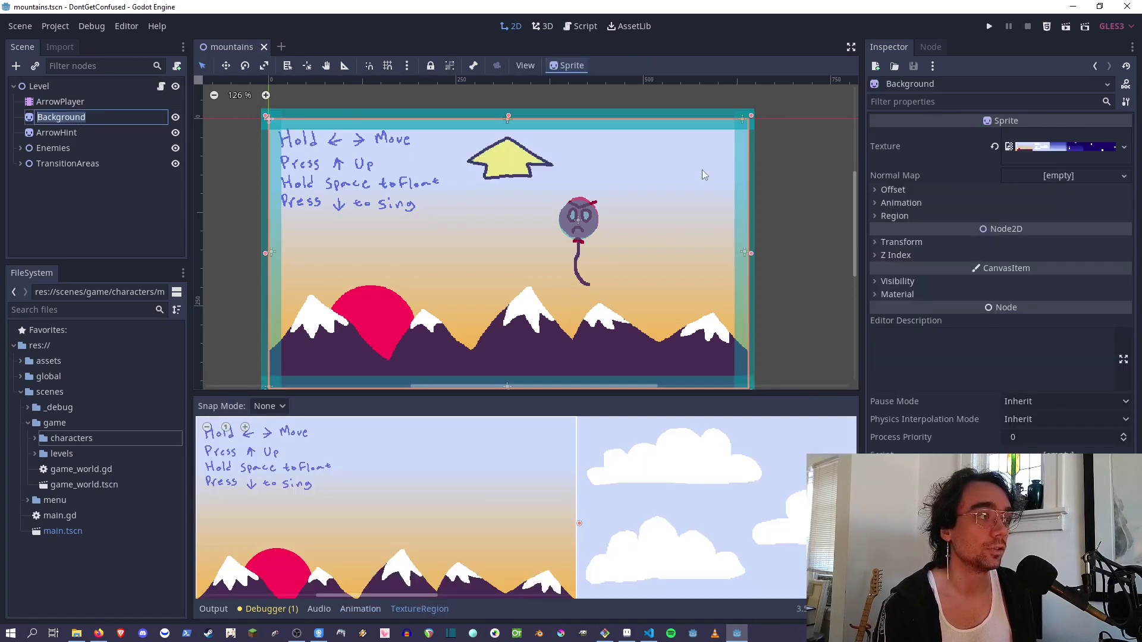
pyautogui.click(1033, 176)
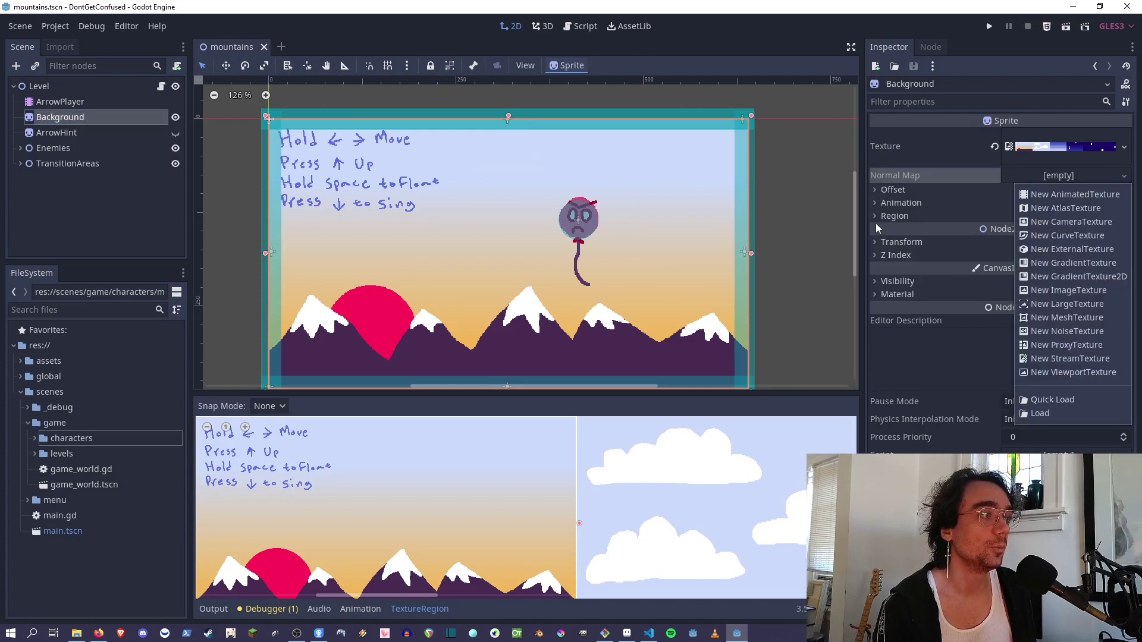
pyautogui.click(886, 190)
pyautogui.click(887, 191)
# Step: Inspect the Background's Material and Texture resource options, leaving the Material empty
pyautogui.click(898, 293)
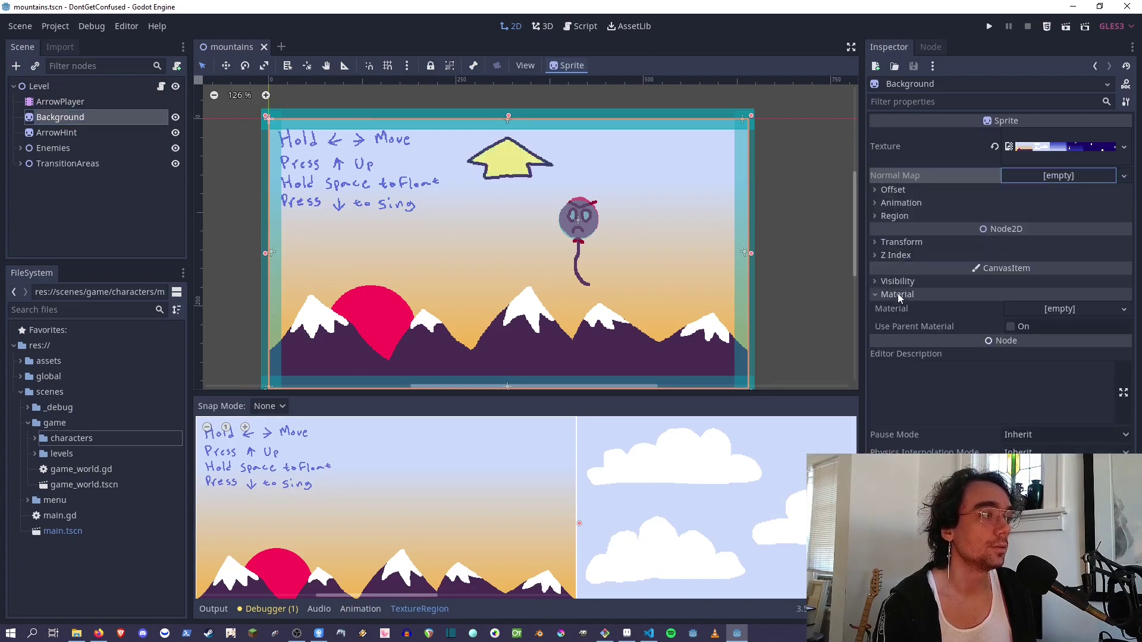
pyautogui.click(1050, 309)
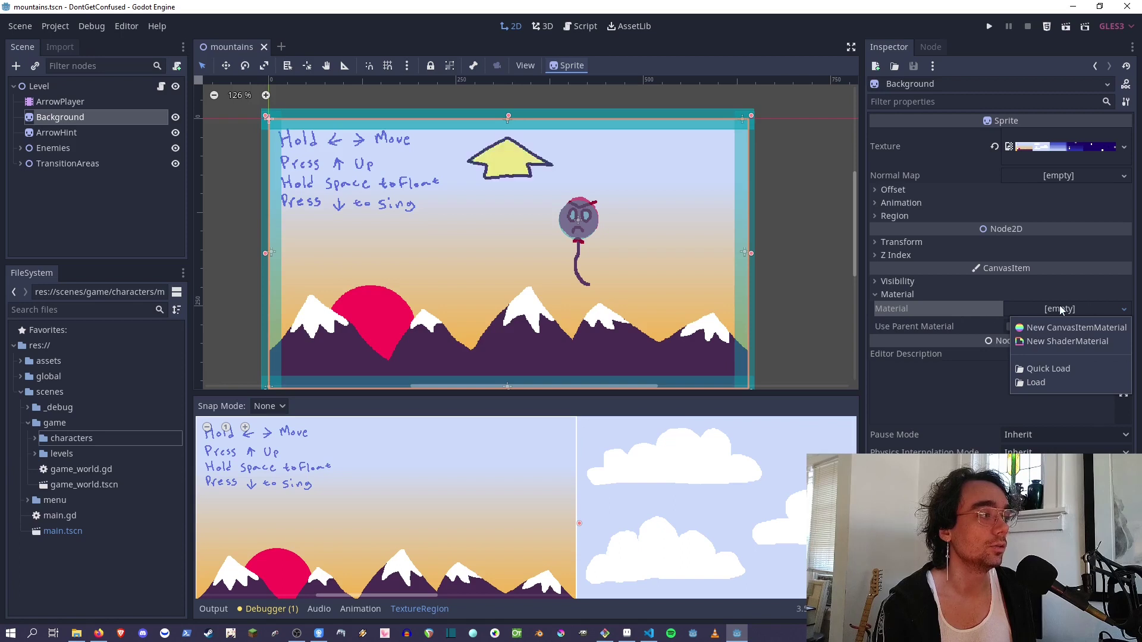
pyautogui.click(1126, 147)
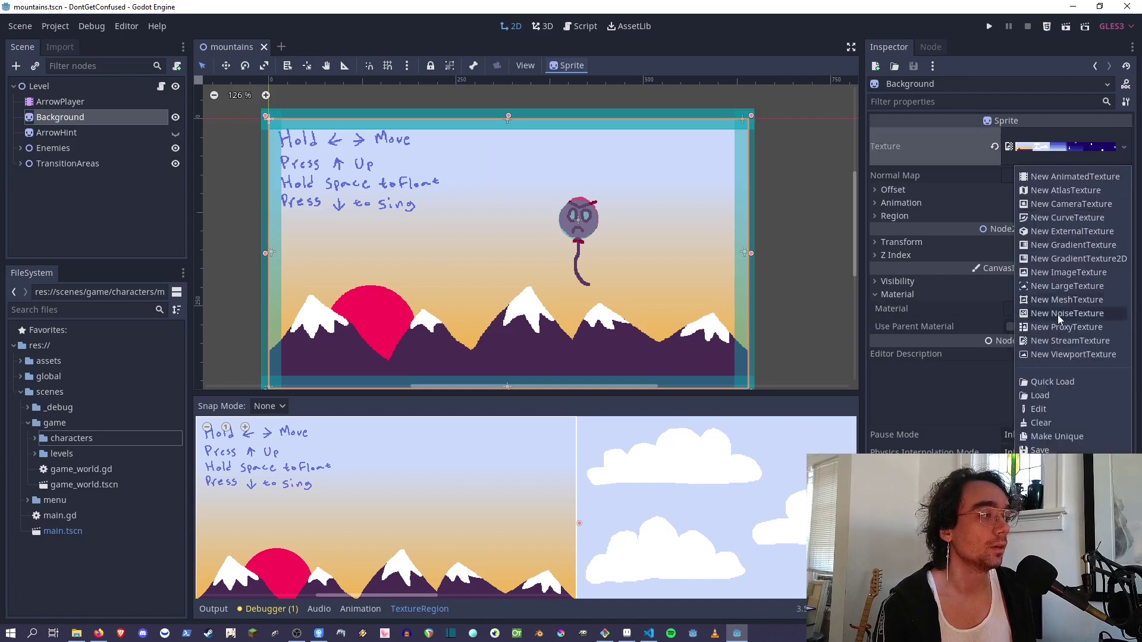
pyautogui.click(811, 27)
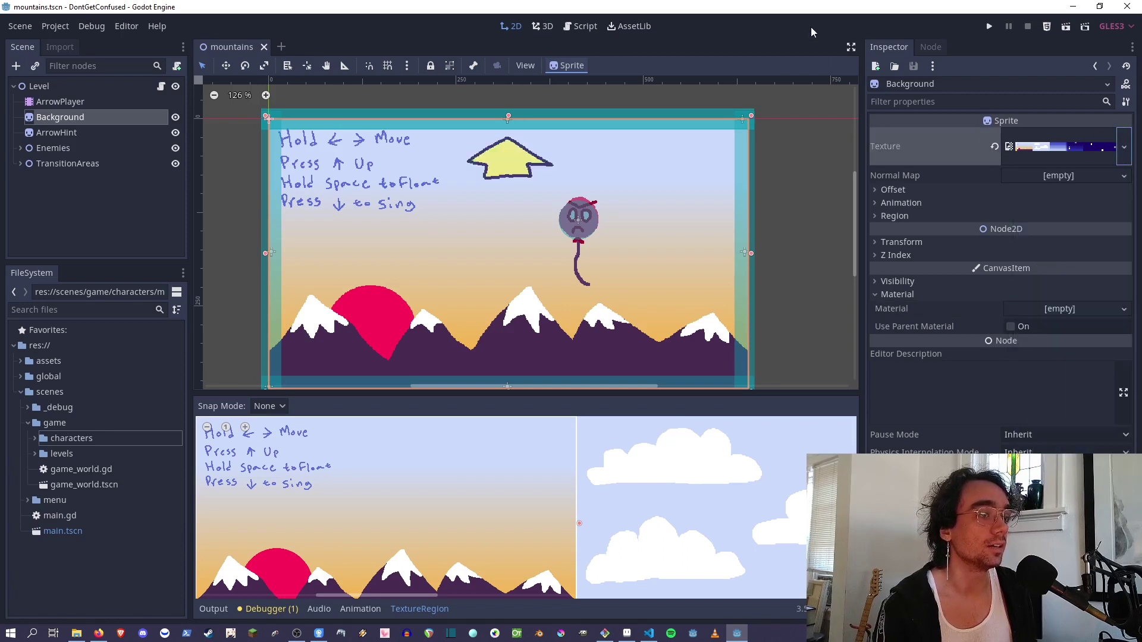
# Step: Save ArrowPlayer's blink animation to its own file via the Animation menu
pyautogui.click(59, 104)
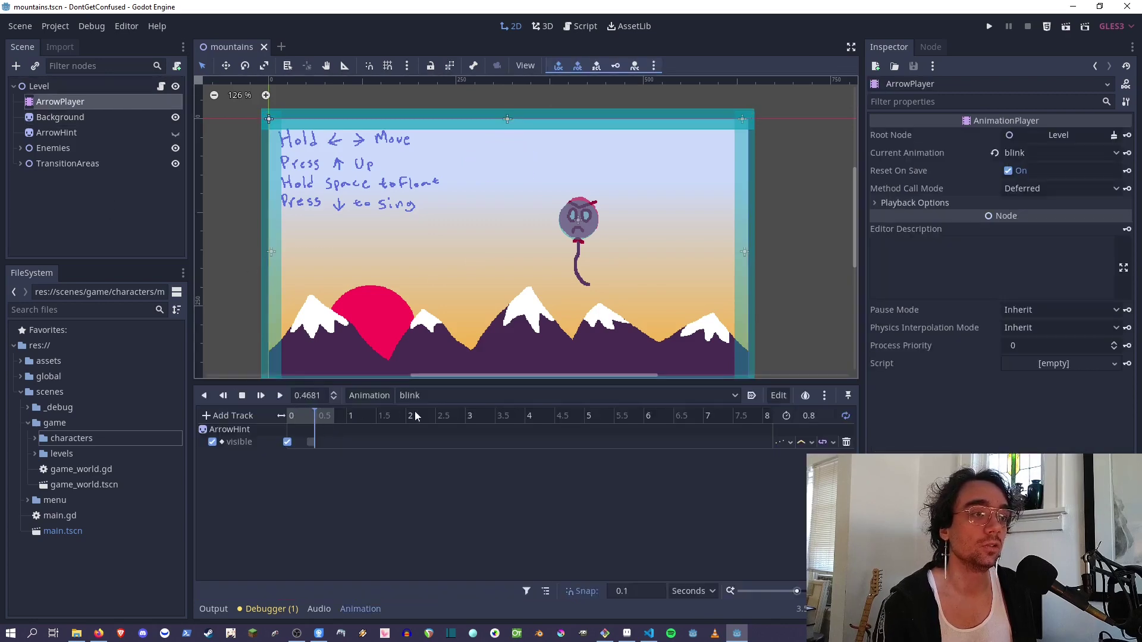
pyautogui.click(370, 394)
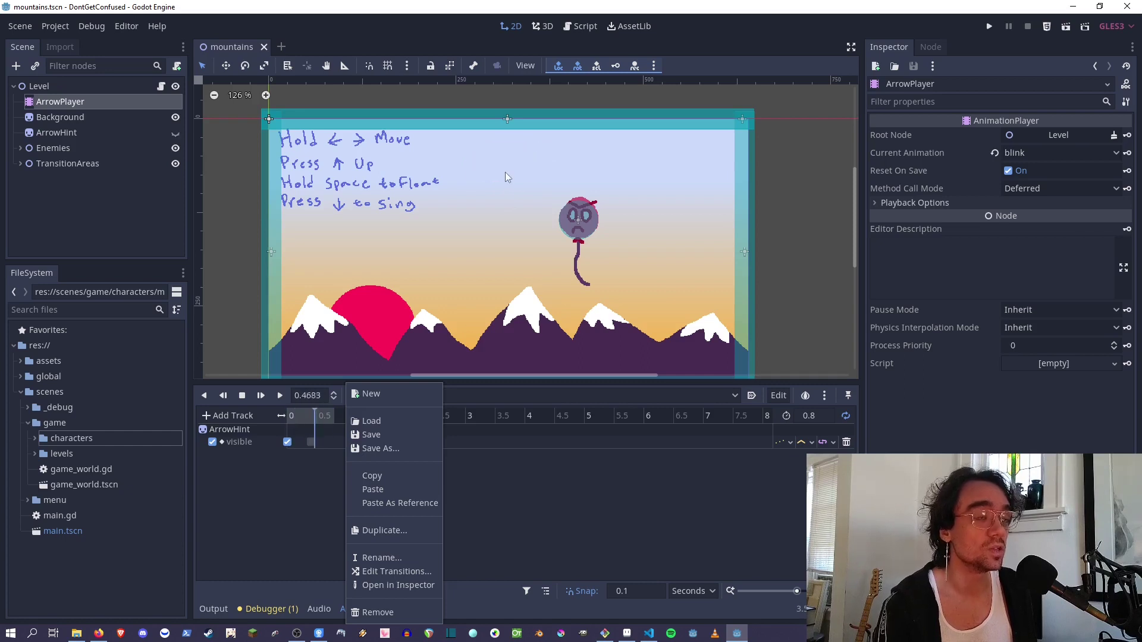
pyautogui.click(690, 43)
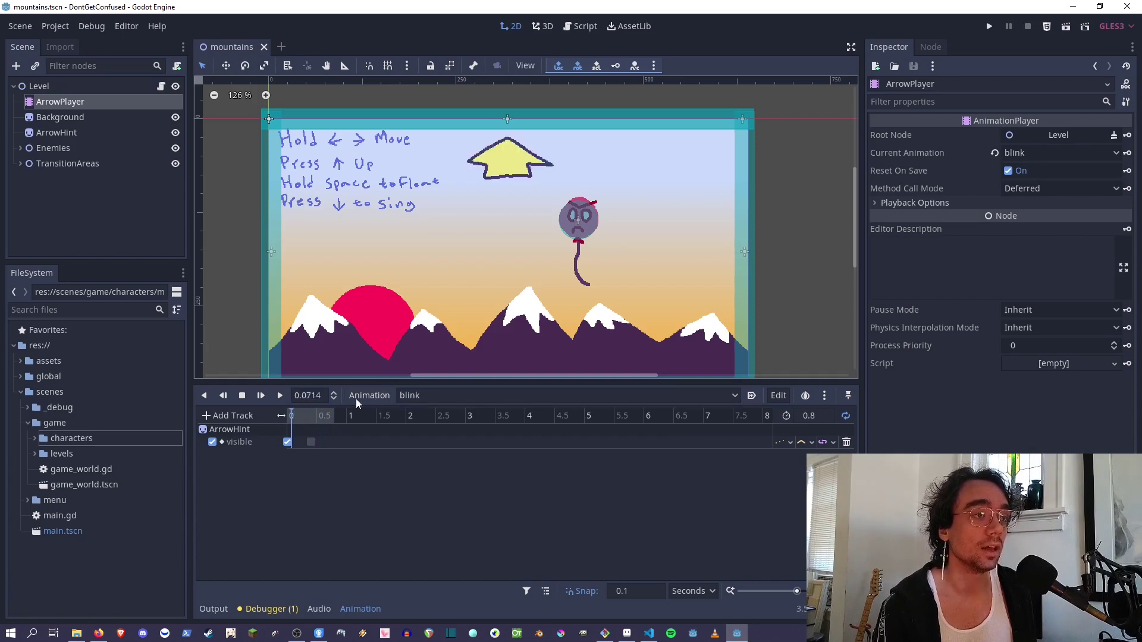
pyautogui.click(447, 395)
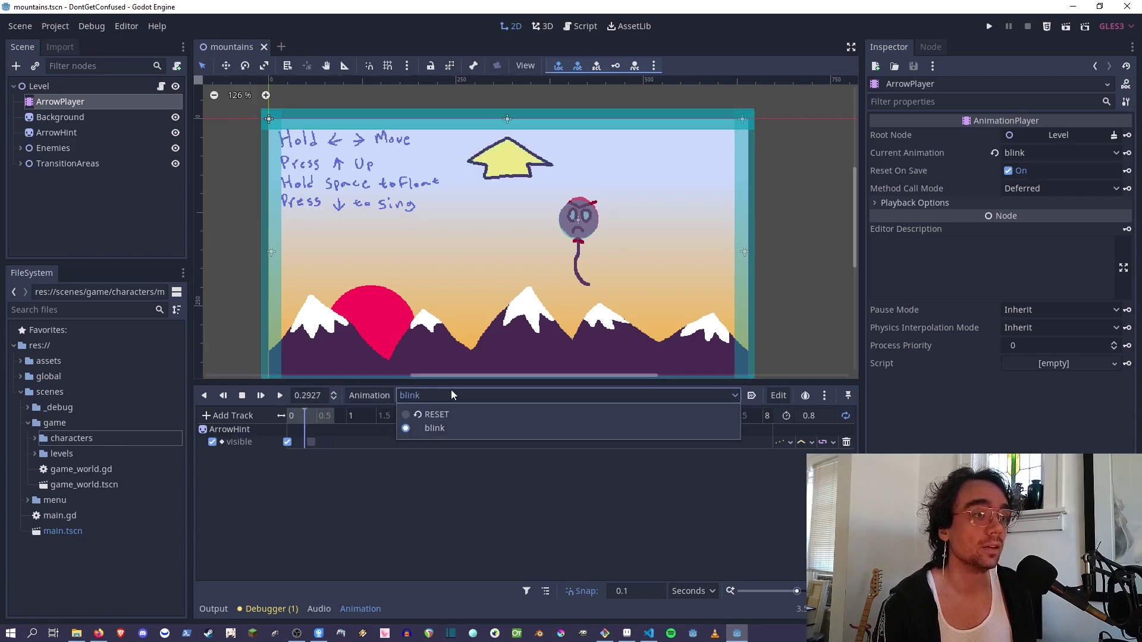
pyautogui.click(369, 397)
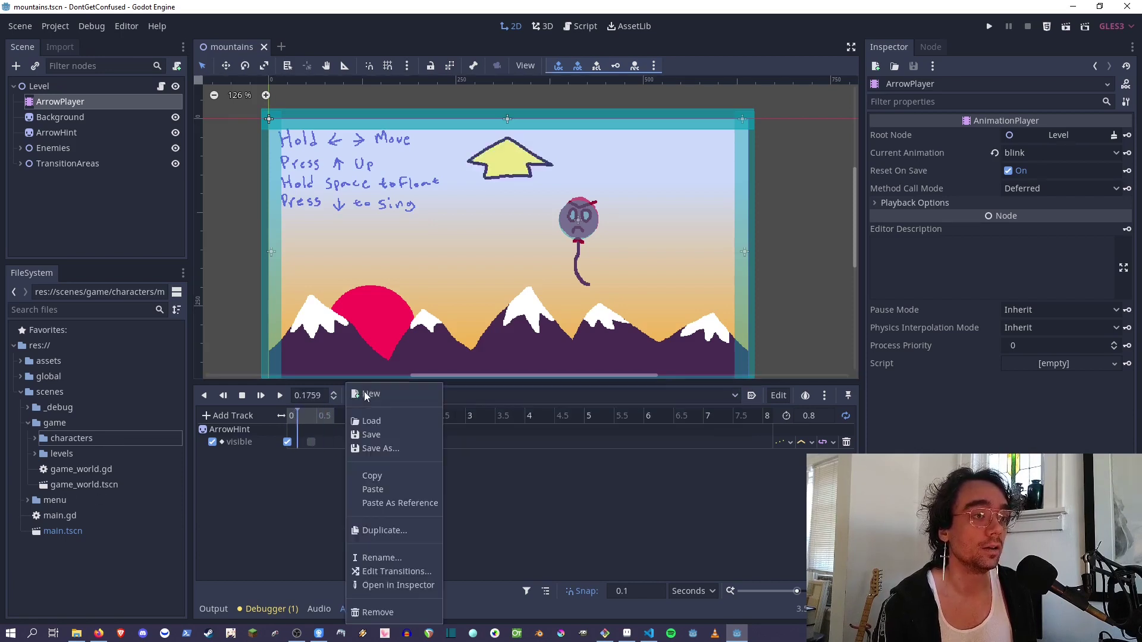
pyautogui.click(366, 436)
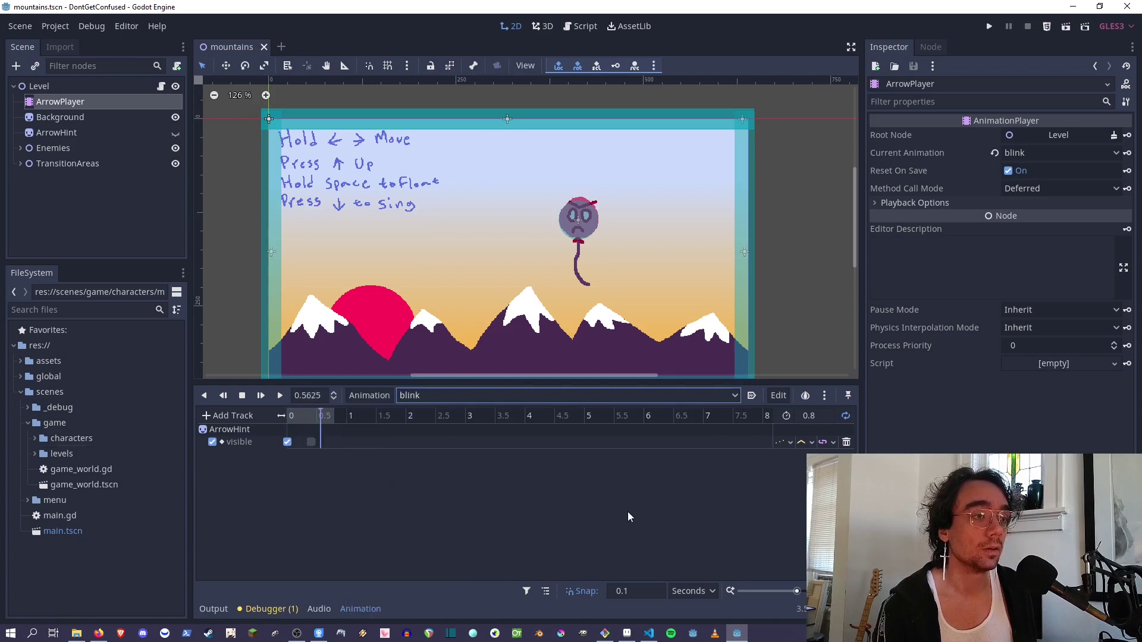
# Step: Locate blink.tres in scenes/game/levels/animations and expand the rooms folder
pyautogui.click(28, 424)
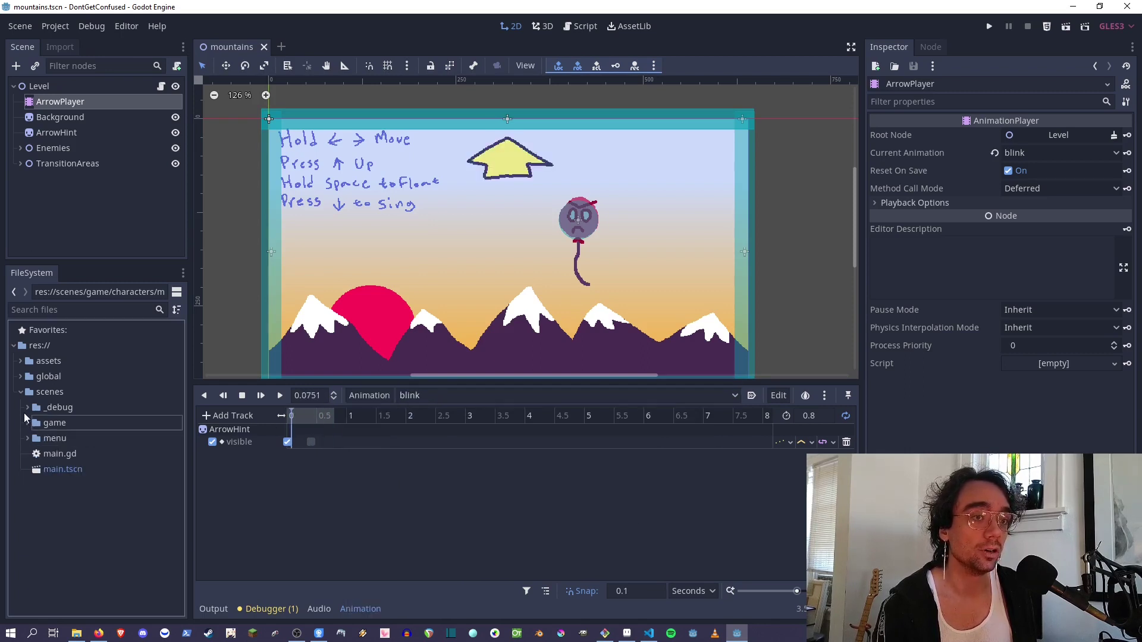
pyautogui.click(28, 423)
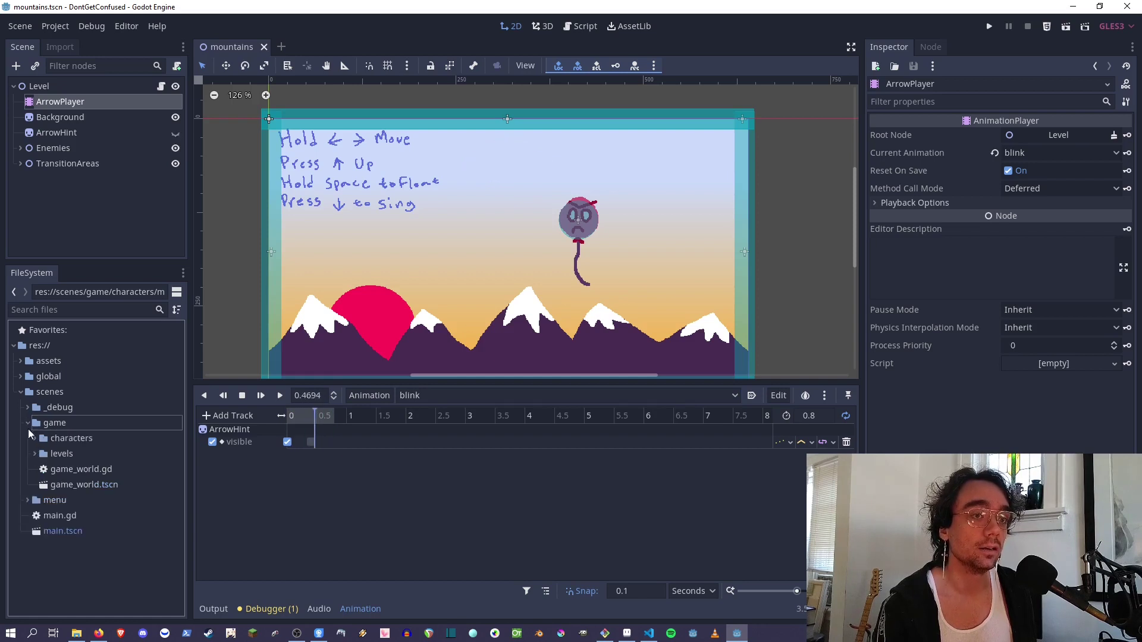
pyautogui.click(36, 455)
pyautogui.click(65, 472)
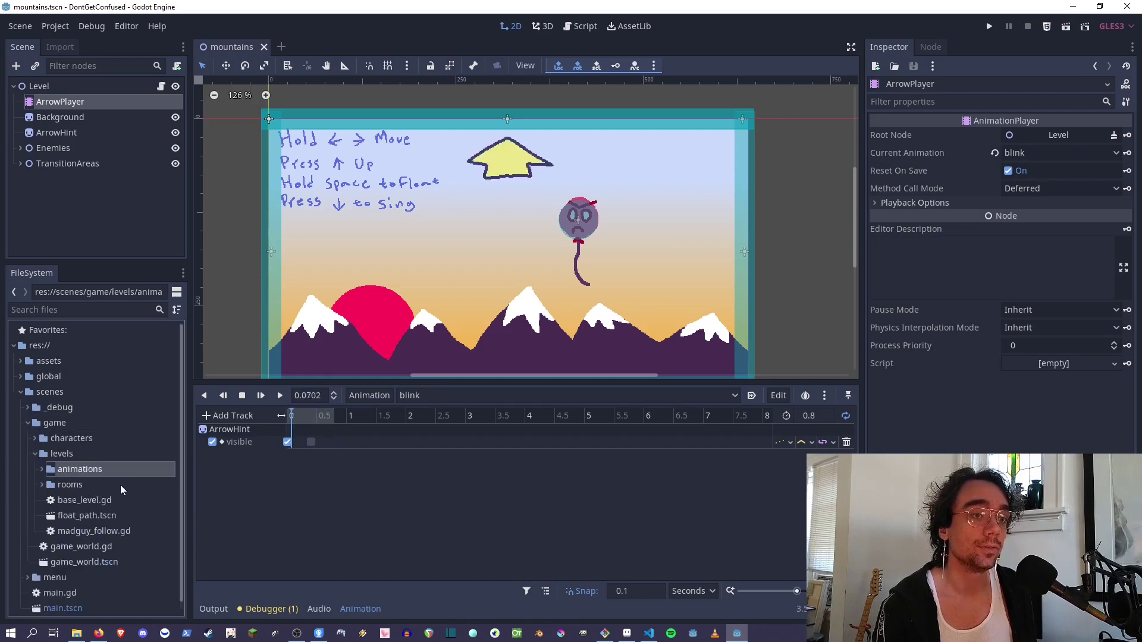
pyautogui.scroll(-1, 123, 491)
pyautogui.click(42, 460)
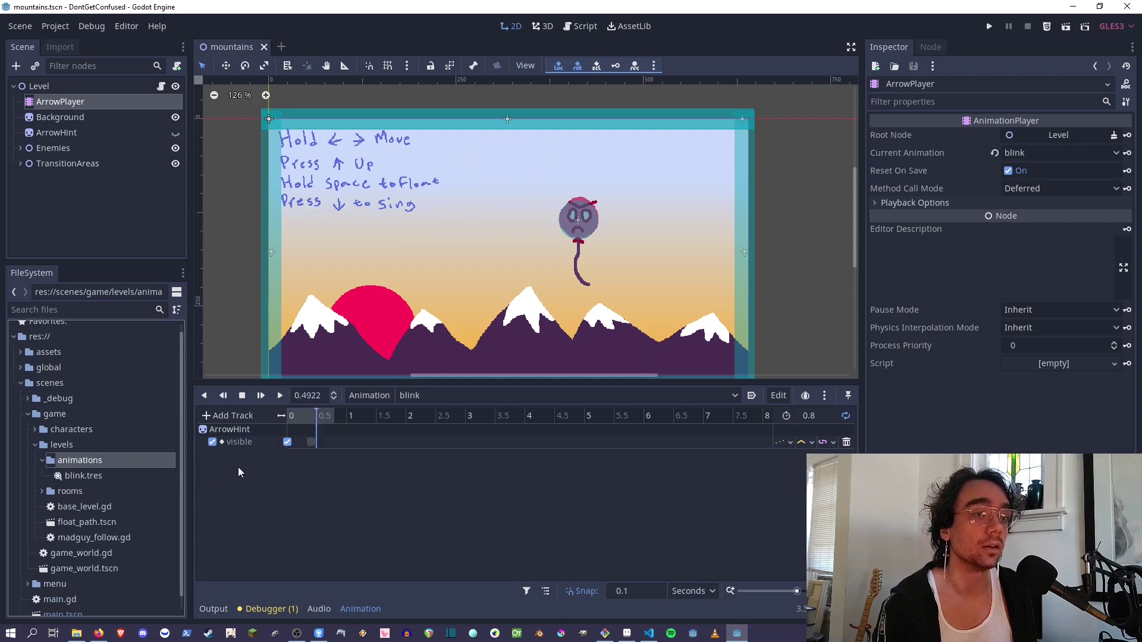
pyautogui.click(89, 476)
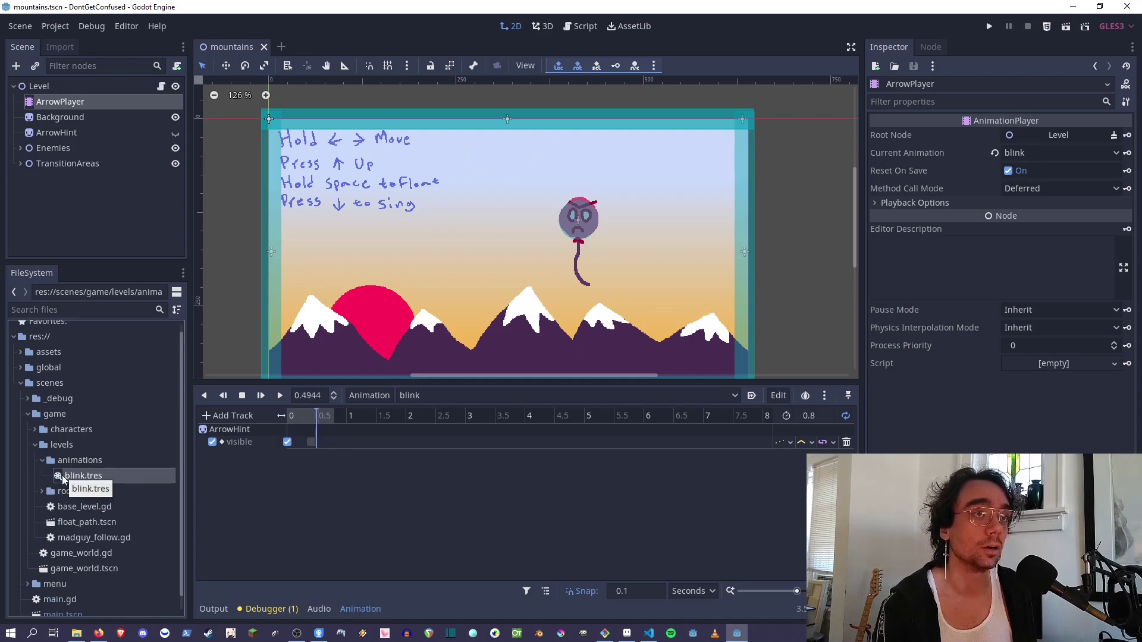
pyautogui.click(41, 491)
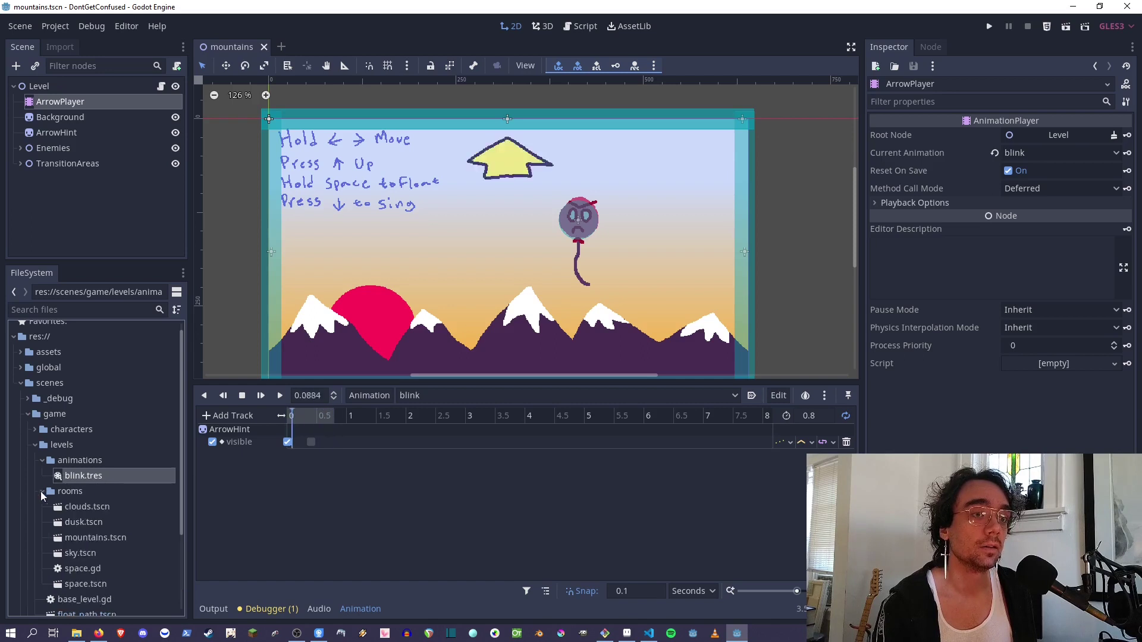
# Step: Open dusk.tscn and play the blink animation on its ArrowPlayer
pyautogui.doubleClick(71, 522)
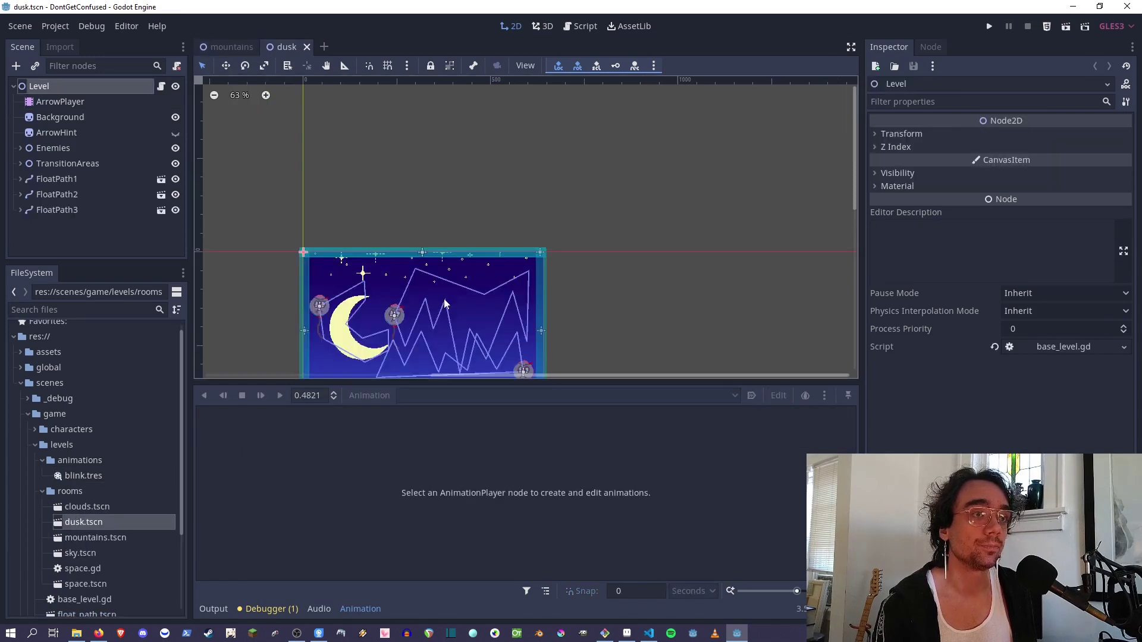
pyautogui.click(101, 104)
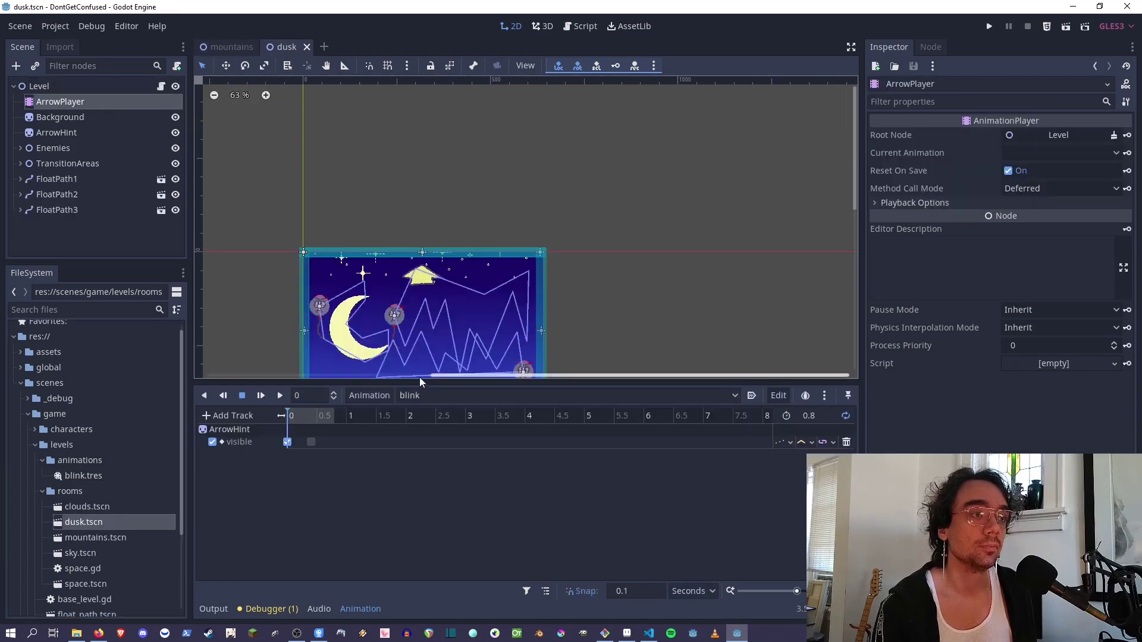
pyautogui.click(370, 395)
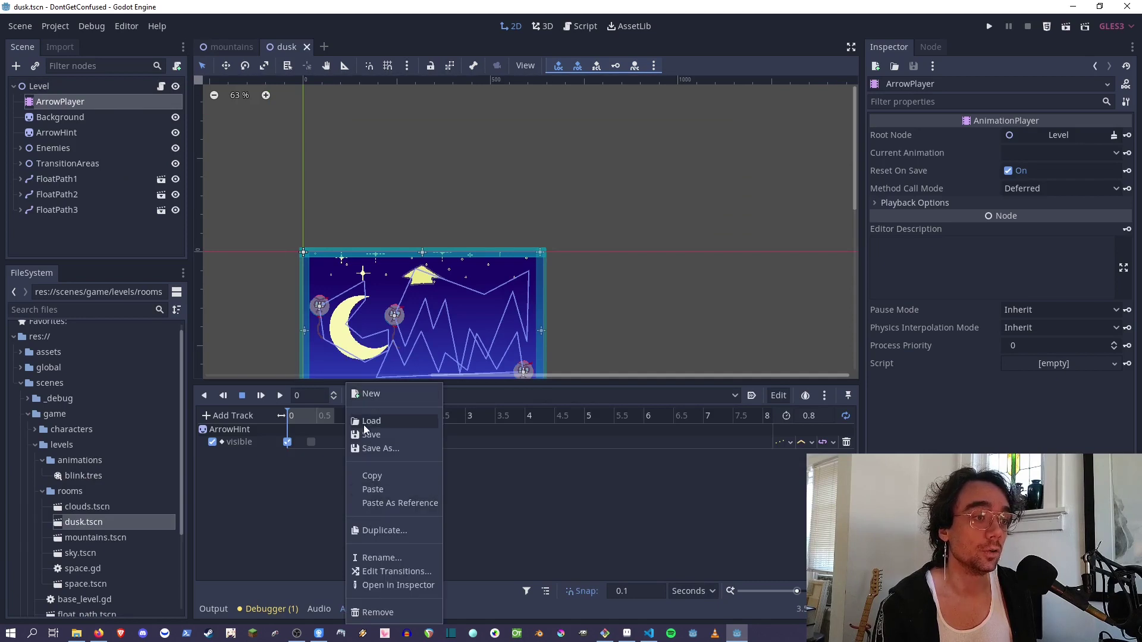
pyautogui.click(304, 410)
pyautogui.click(261, 396)
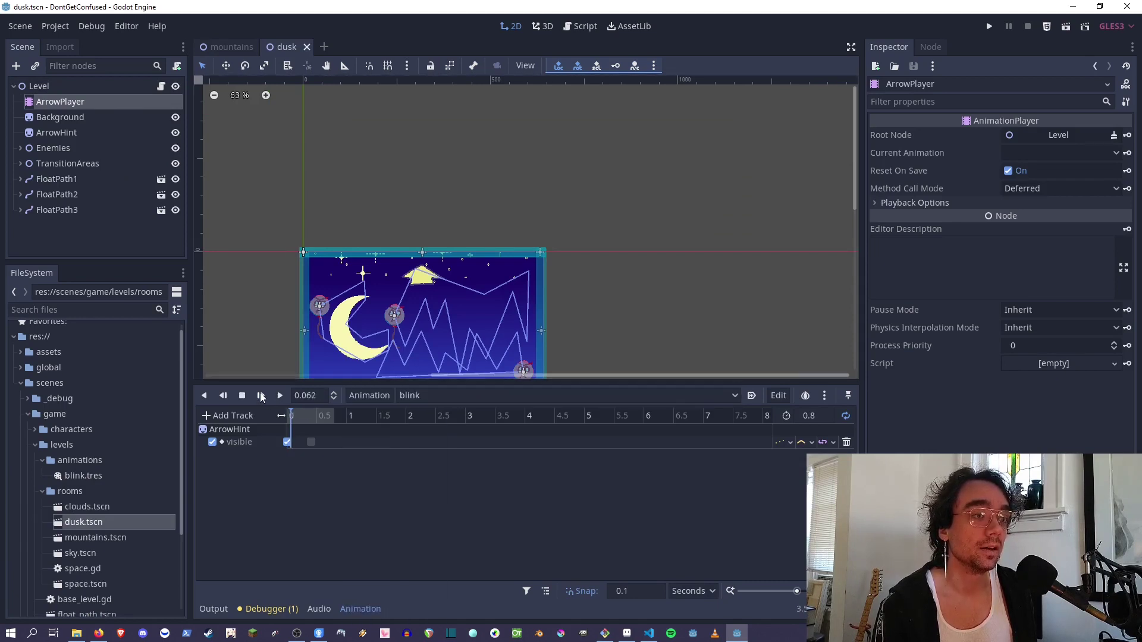
pyautogui.scroll(-1, 514, 250)
pyautogui.scroll(4, 514, 250)
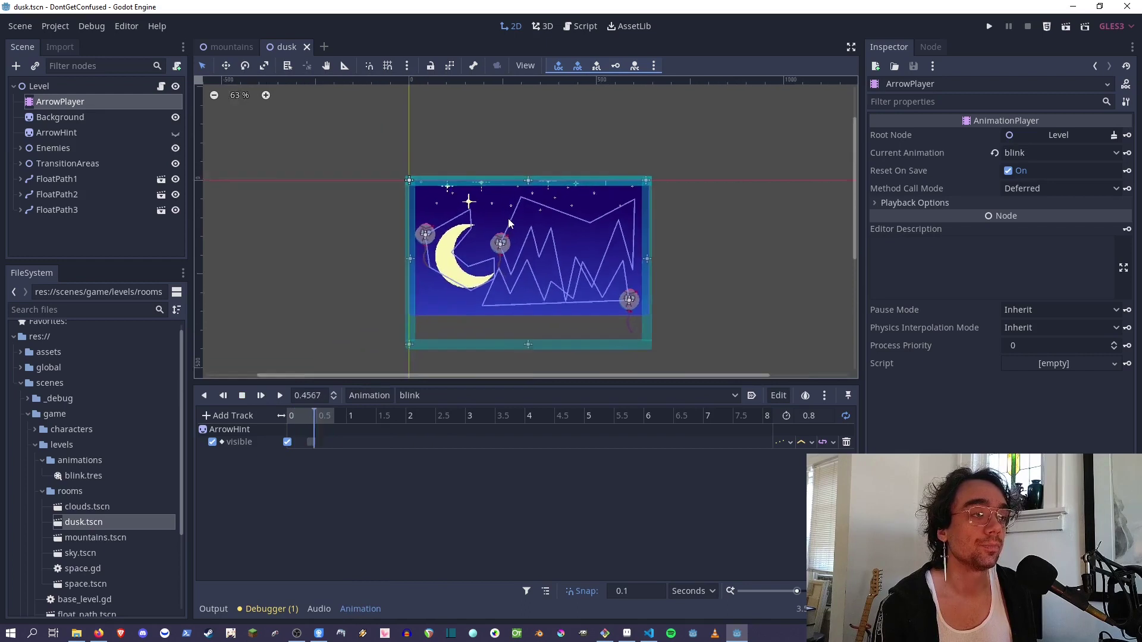
# Step: Move blink's hide keyframe from 0.4 s to 0.6 s, resave the animation and dusk scene
pyautogui.click(311, 442)
pyautogui.moveTo(309, 442); pyautogui.dragTo(322, 442)
pyautogui.click(376, 395)
pyautogui.click(387, 435)
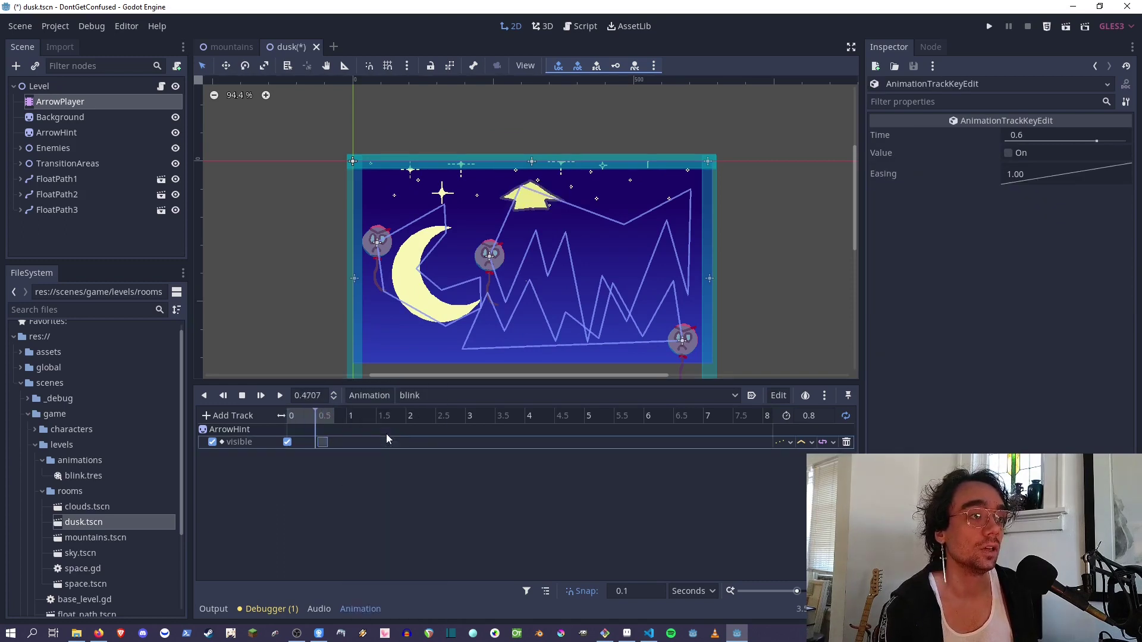
pyautogui.hotkey('ctrl', 's')
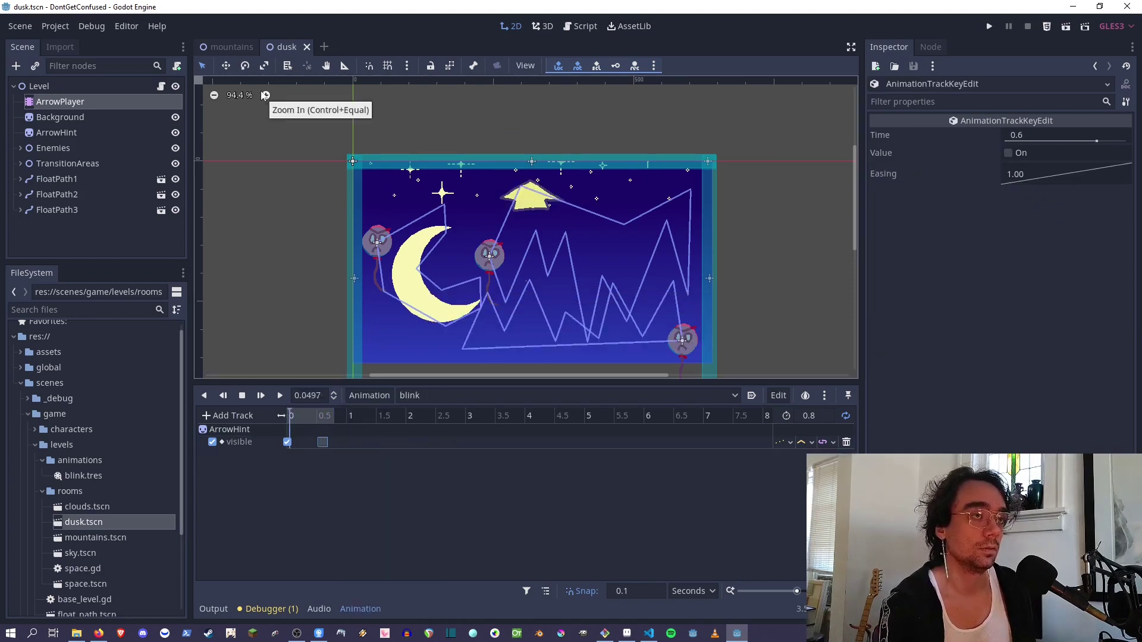
pyautogui.click(229, 46)
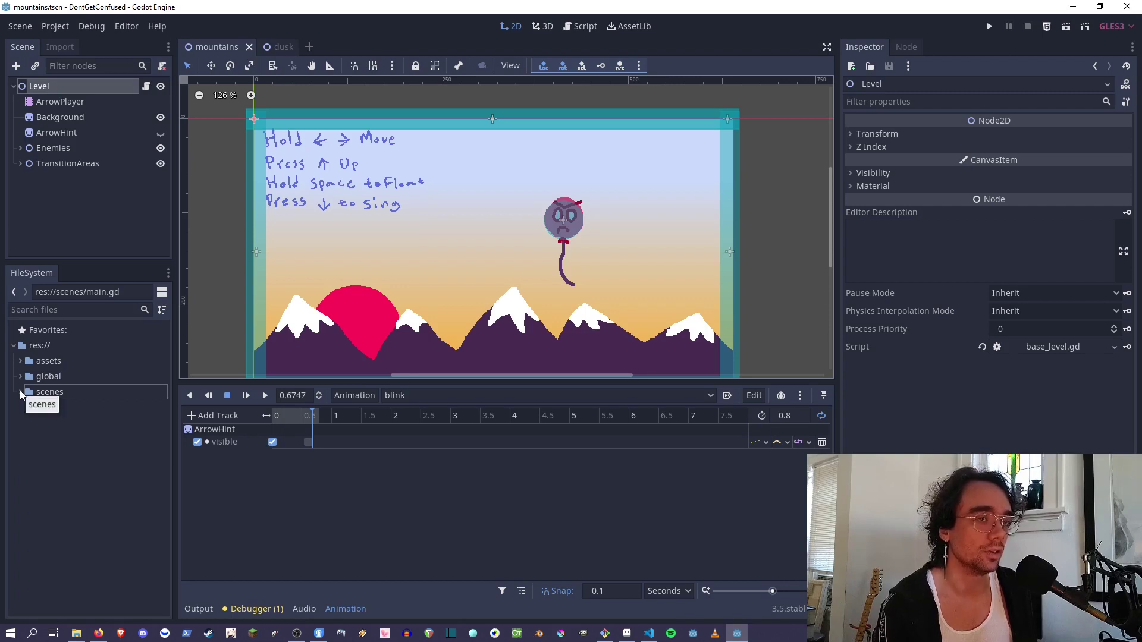
# Step: Expand scenes, global and menu, narrow the file dock, then expand game, levels and characters
pyautogui.click(21, 392)
pyautogui.click(21, 378)
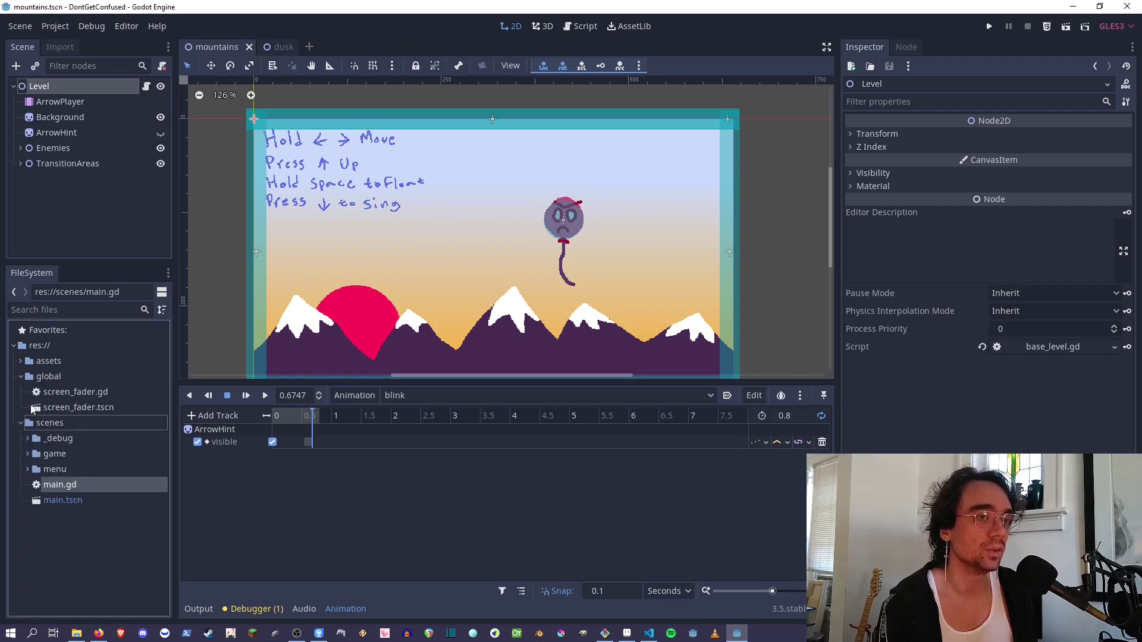
pyautogui.click(28, 471)
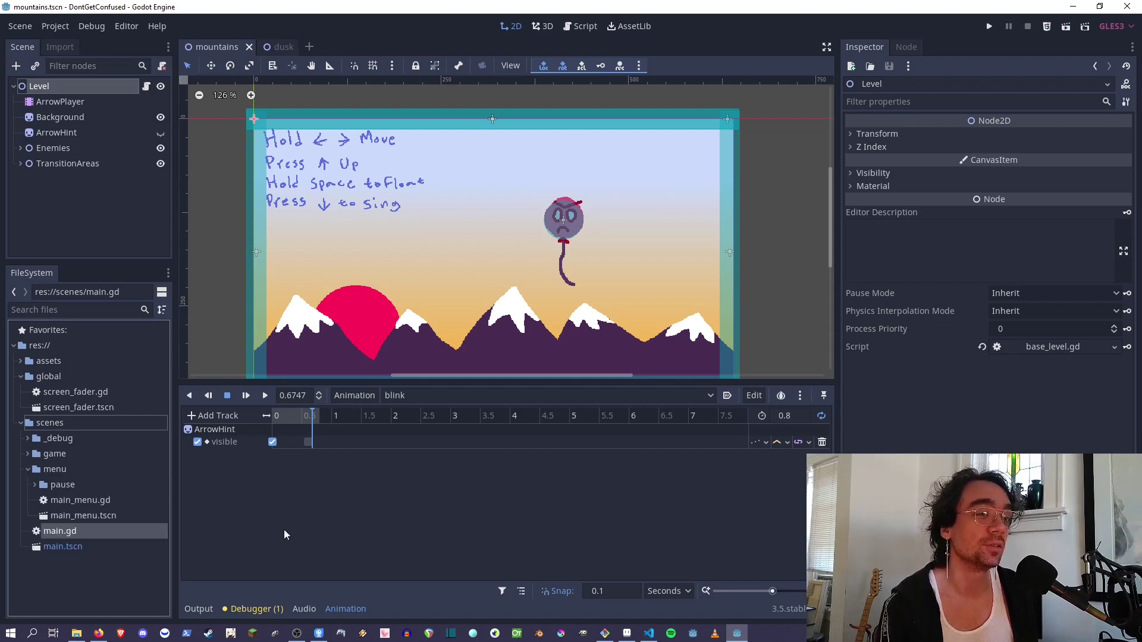
pyautogui.moveTo(173, 531); pyautogui.dragTo(157, 530)
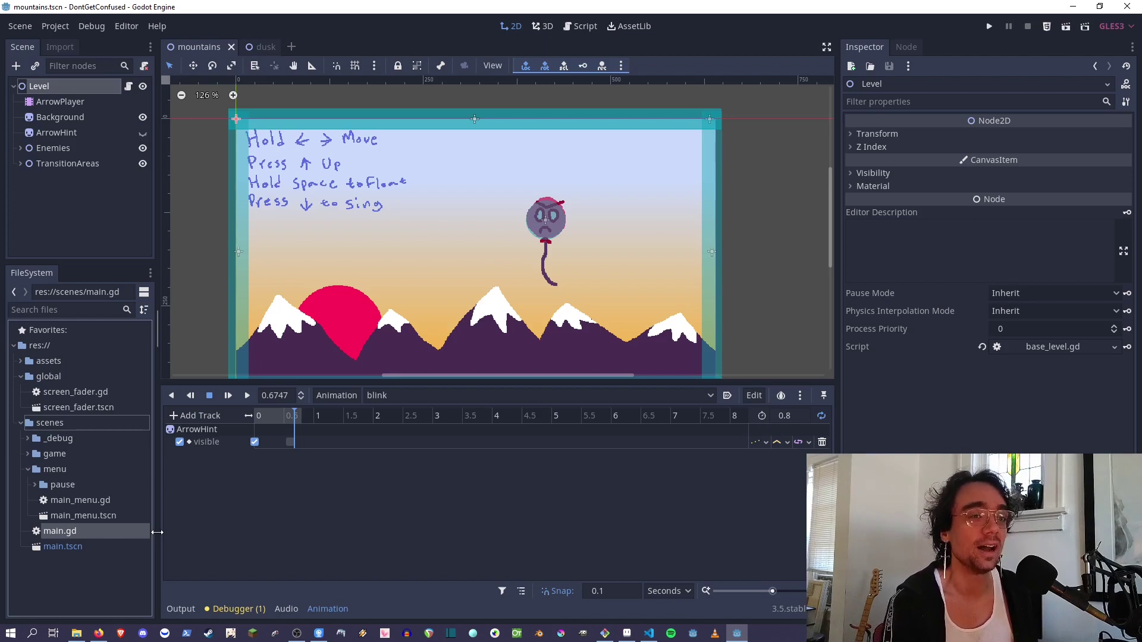
pyautogui.click(28, 454)
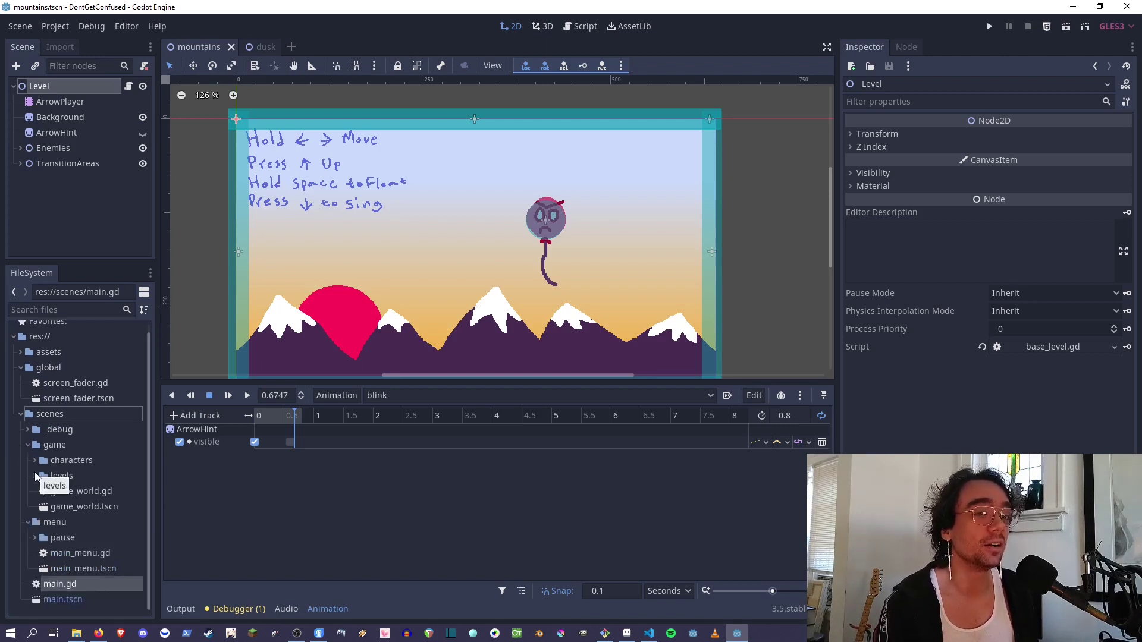
pyautogui.click(35, 476)
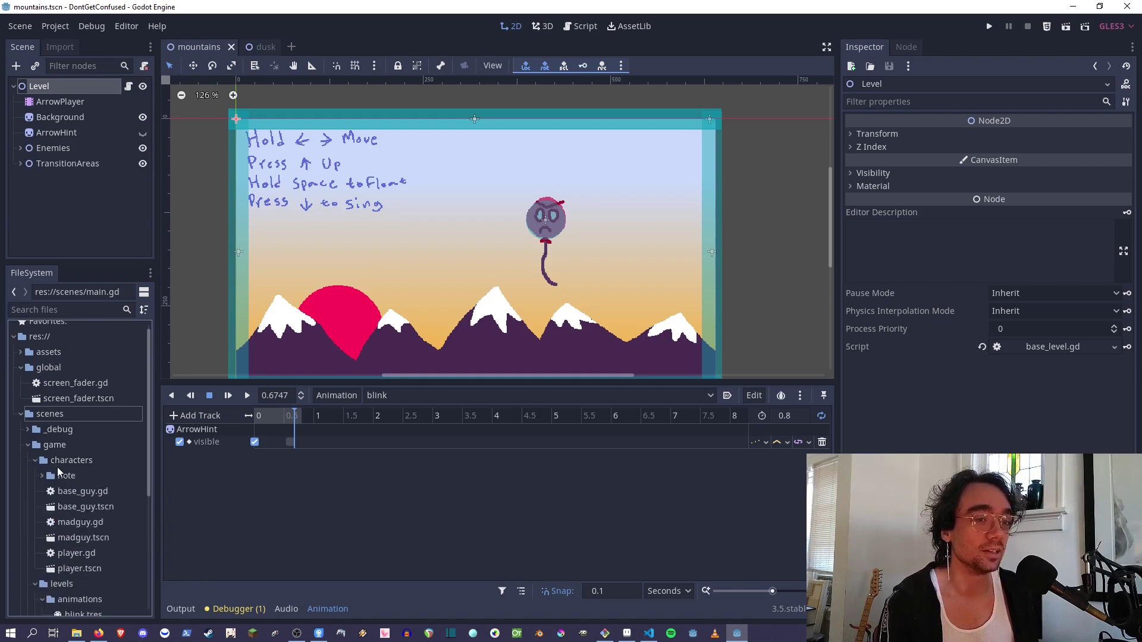
pyautogui.click(35, 460)
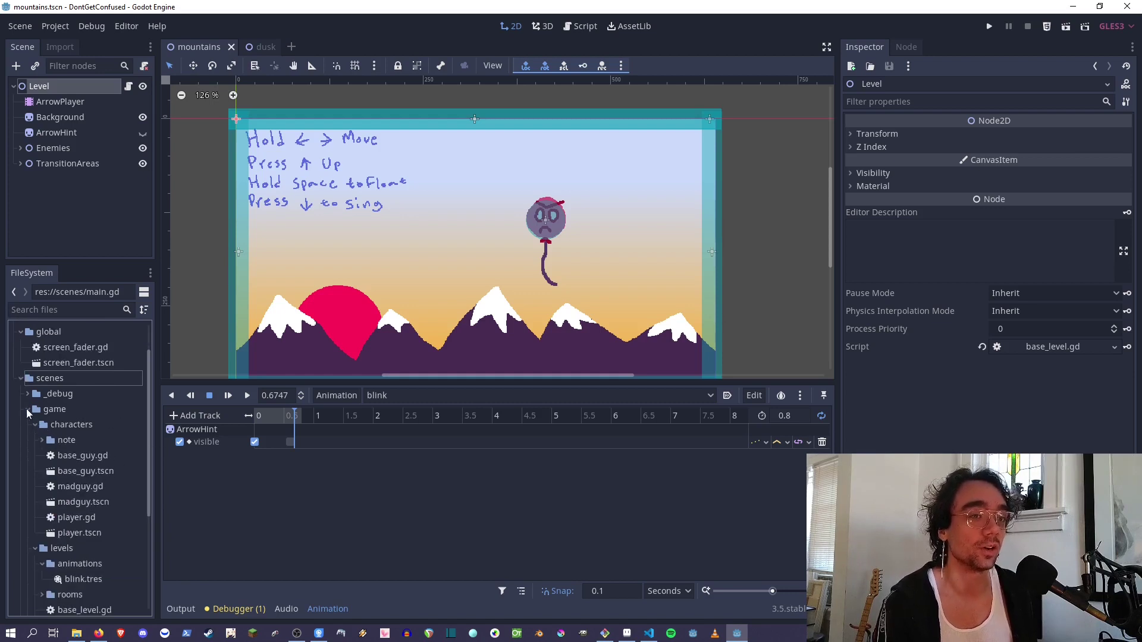